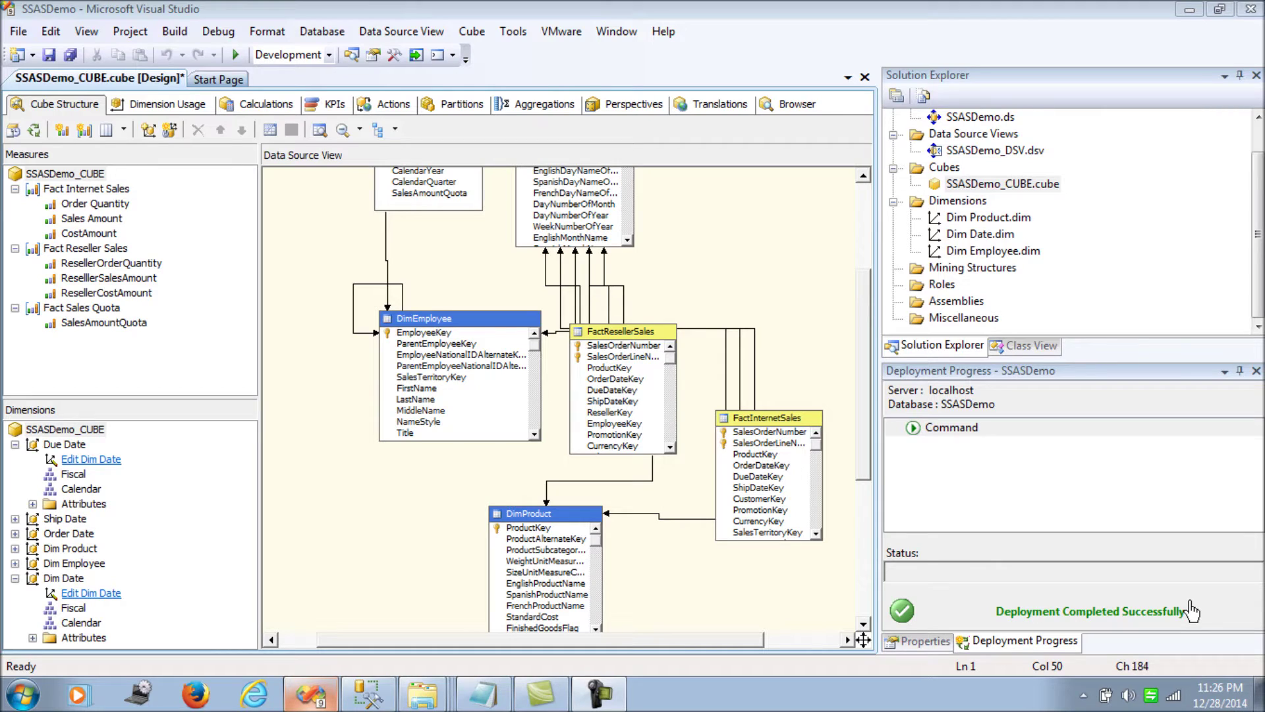
# Add a new calculated member named ProfitVal to the cube's calculations, below TotalCostAmount.
pyautogui.click(262, 105)
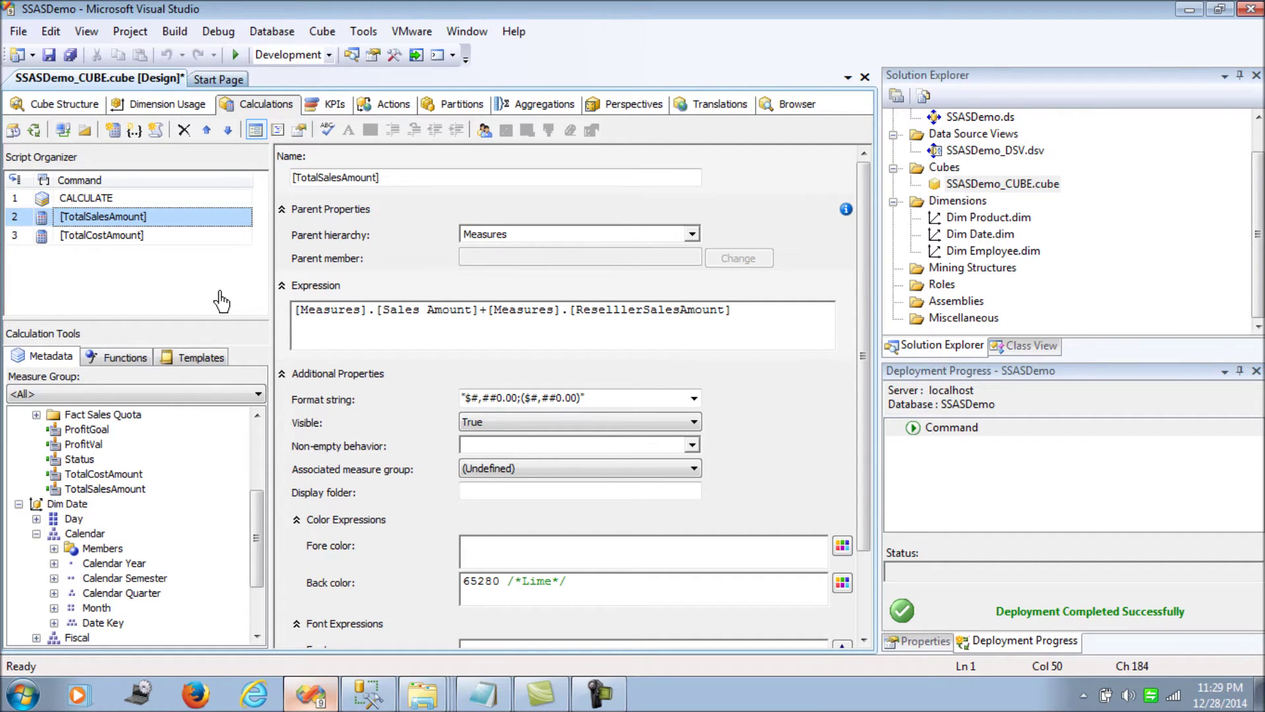
pyautogui.rightClick(142, 236)
pyautogui.click(170, 250)
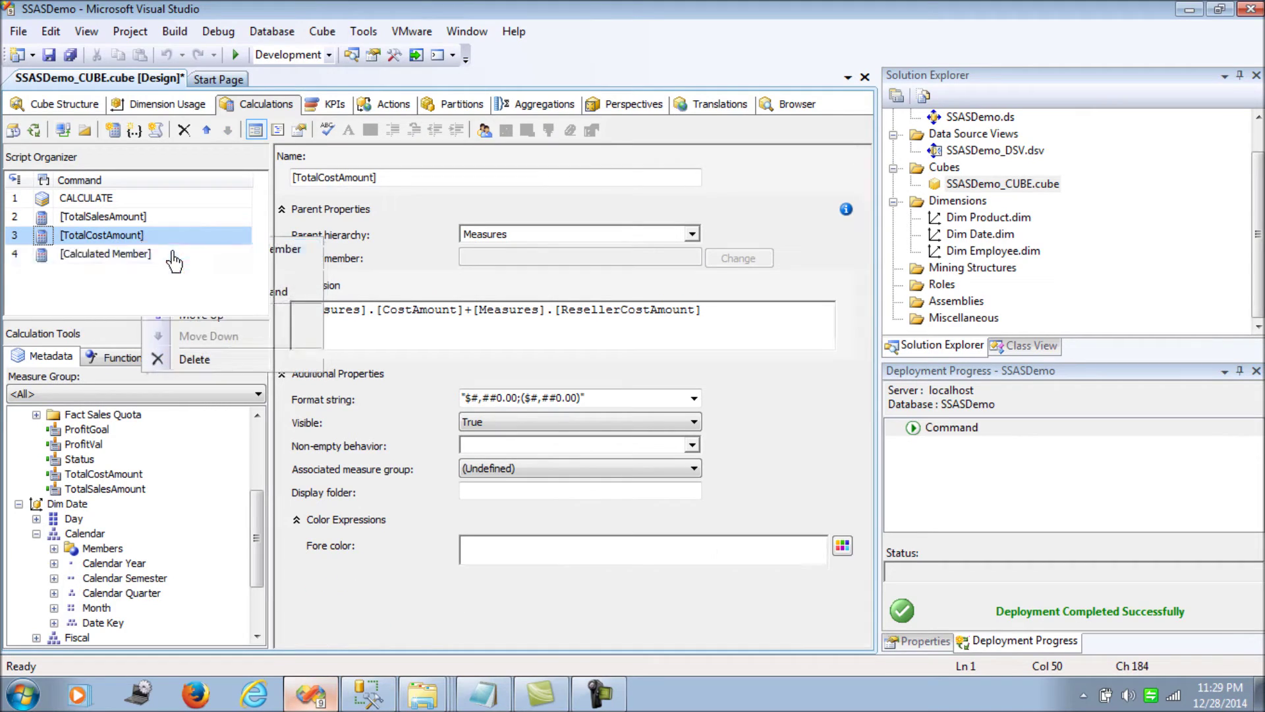
pyautogui.moveTo(381, 180); pyautogui.dragTo(297, 179)
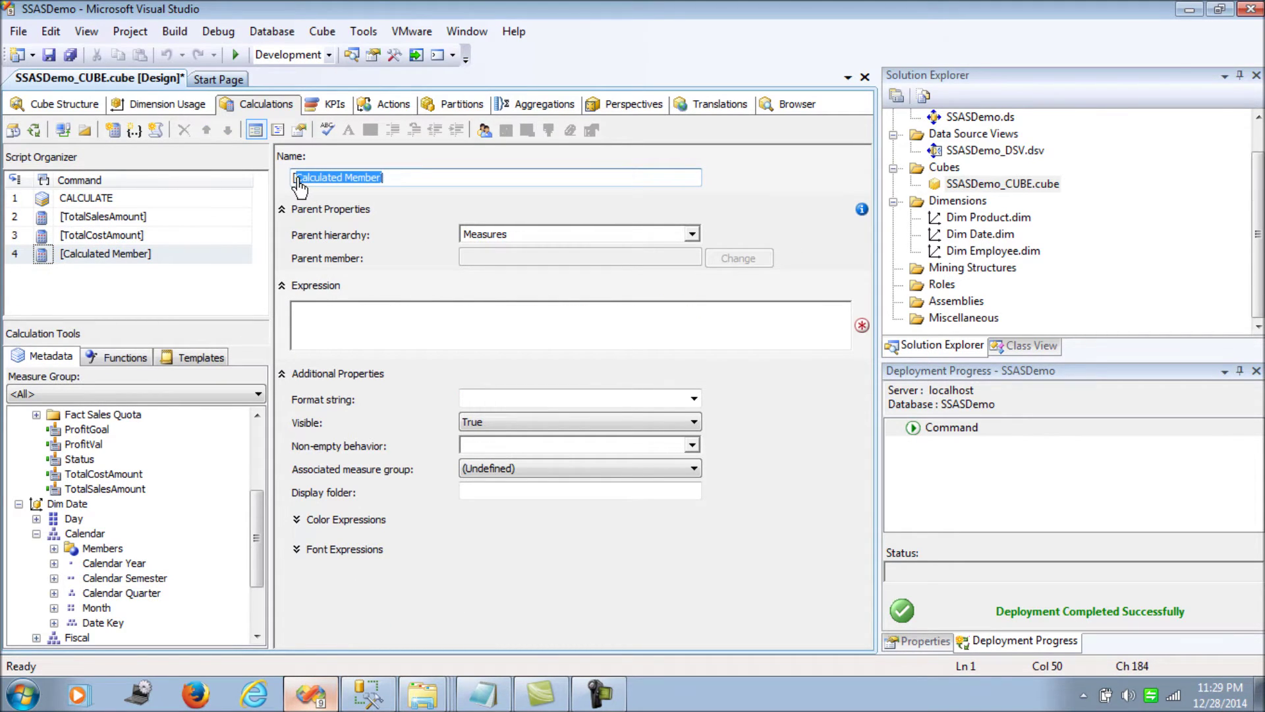
pyautogui.write('ProfitVal')
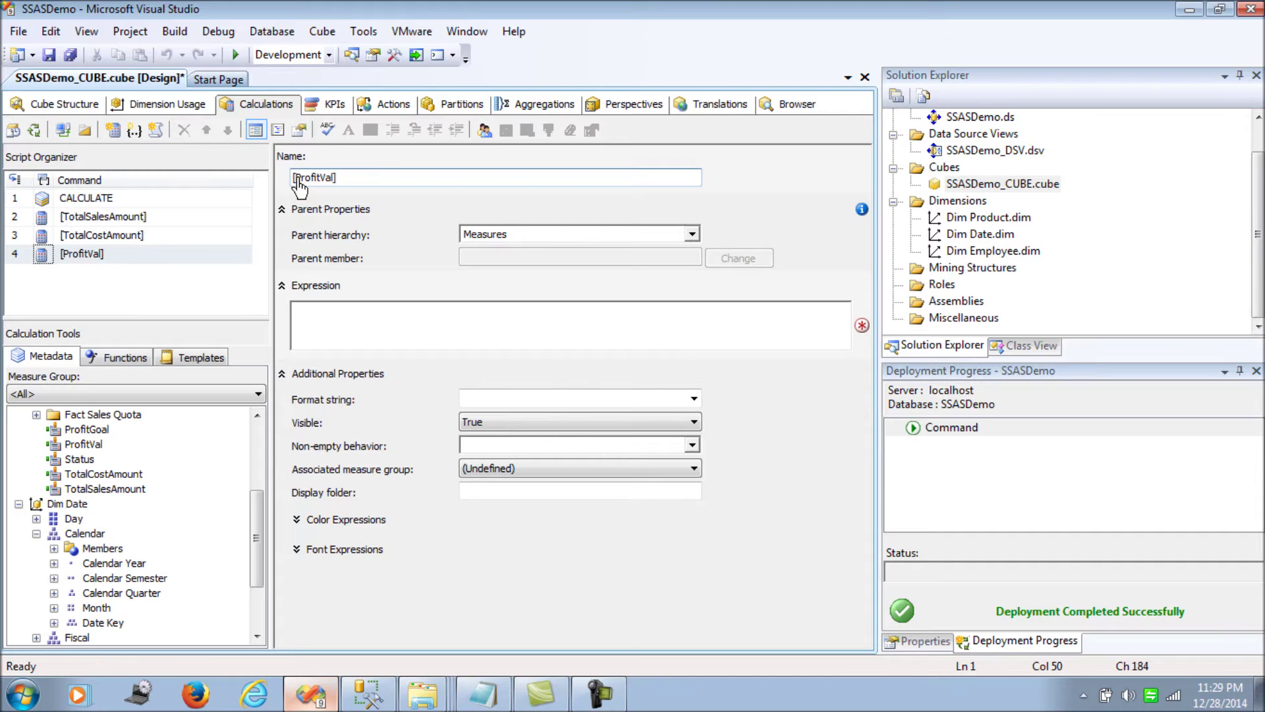
# Copy the ProfitVal profit percentage formula from the Notepad notes into the ProfitVal member's expression.
pyautogui.click(325, 322)
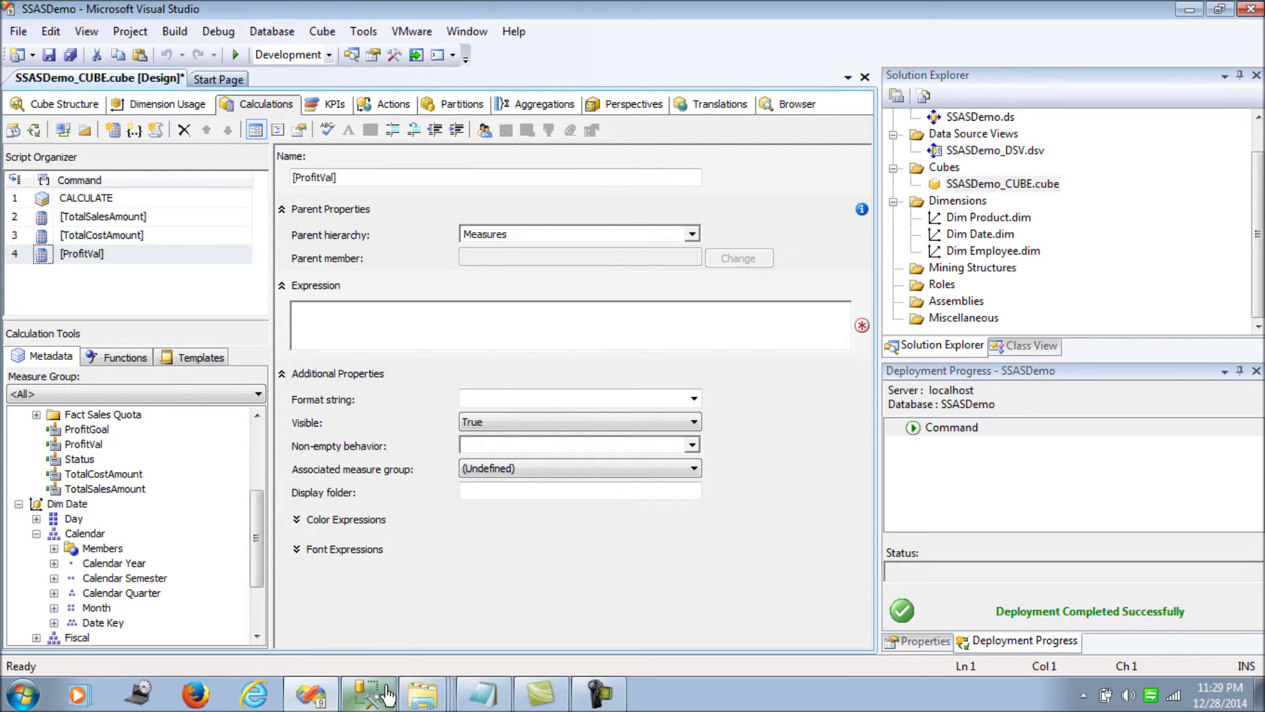
pyautogui.click(483, 693)
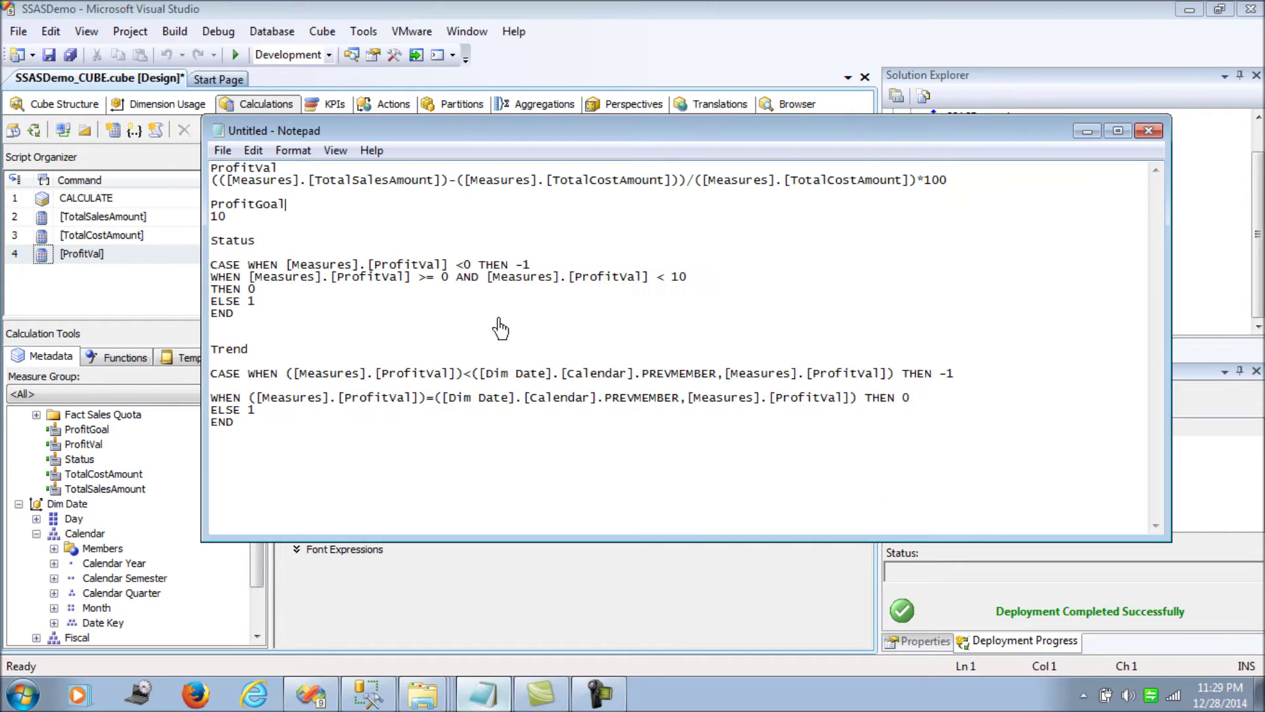
pyautogui.moveTo(947, 182); pyautogui.dragTo(210, 187)
pyautogui.hotkey('ctrl', 'c')
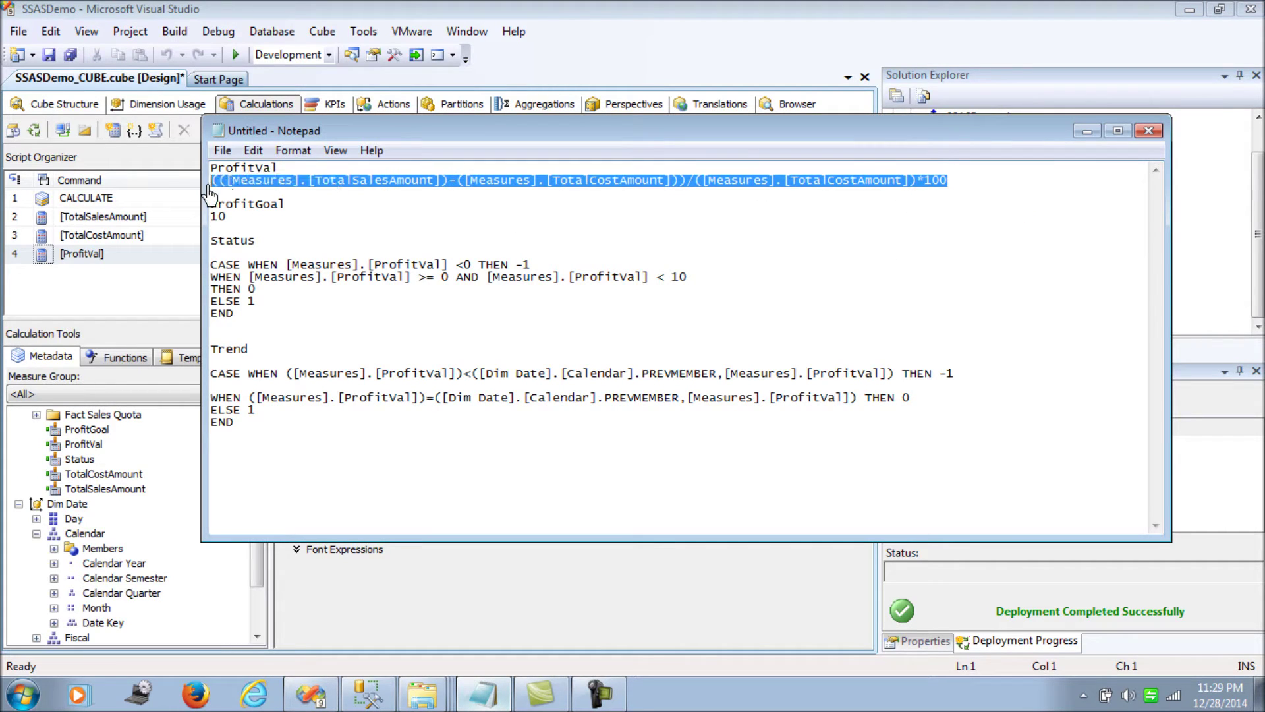
pyautogui.click(1088, 131)
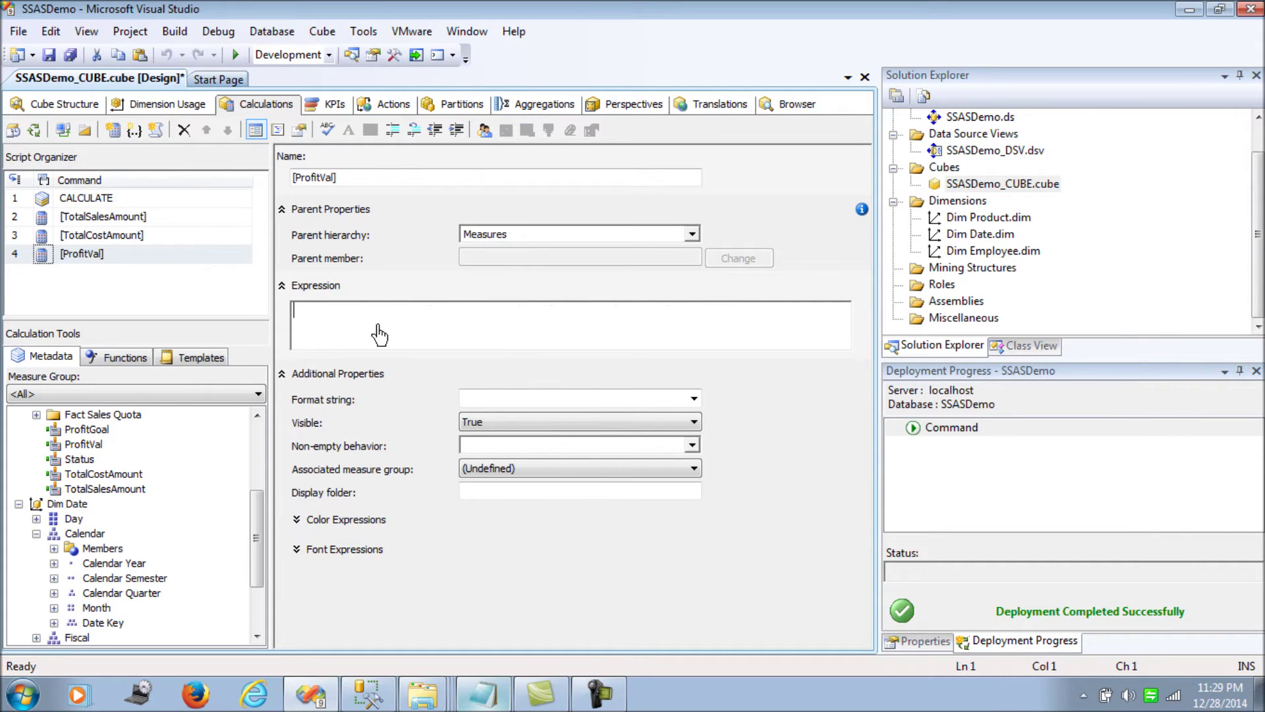
pyautogui.hotkey('ctrl', 'v')
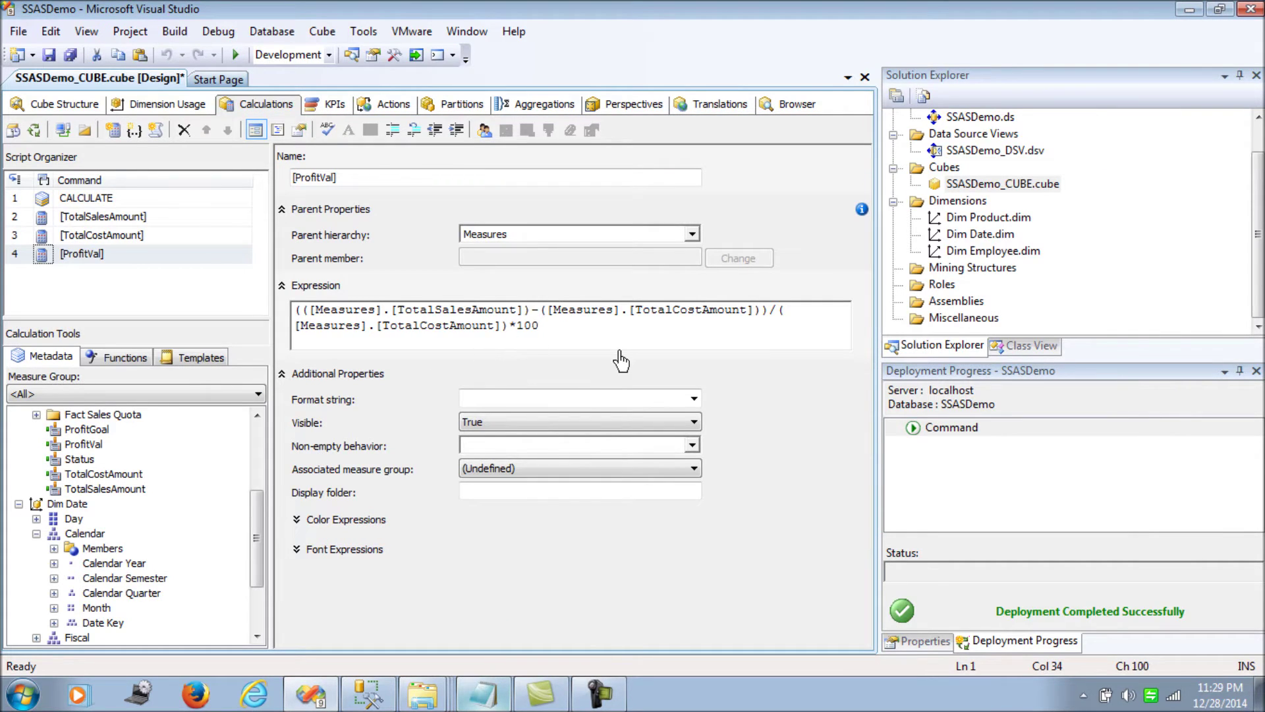
# Set the ProfitVal member's format string to "0" and save the cube.
pyautogui.press('Left')
pyautogui.click(694, 399)
pyautogui.click(523, 488)
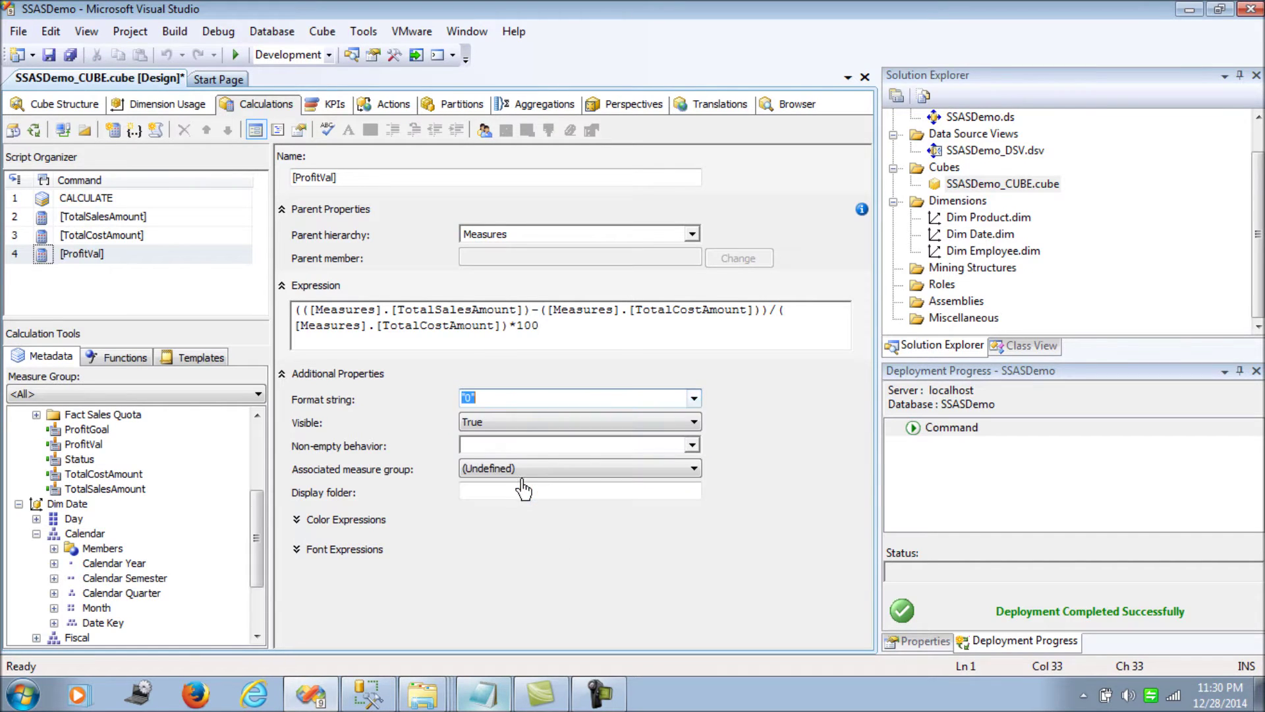
pyautogui.click(406, 385)
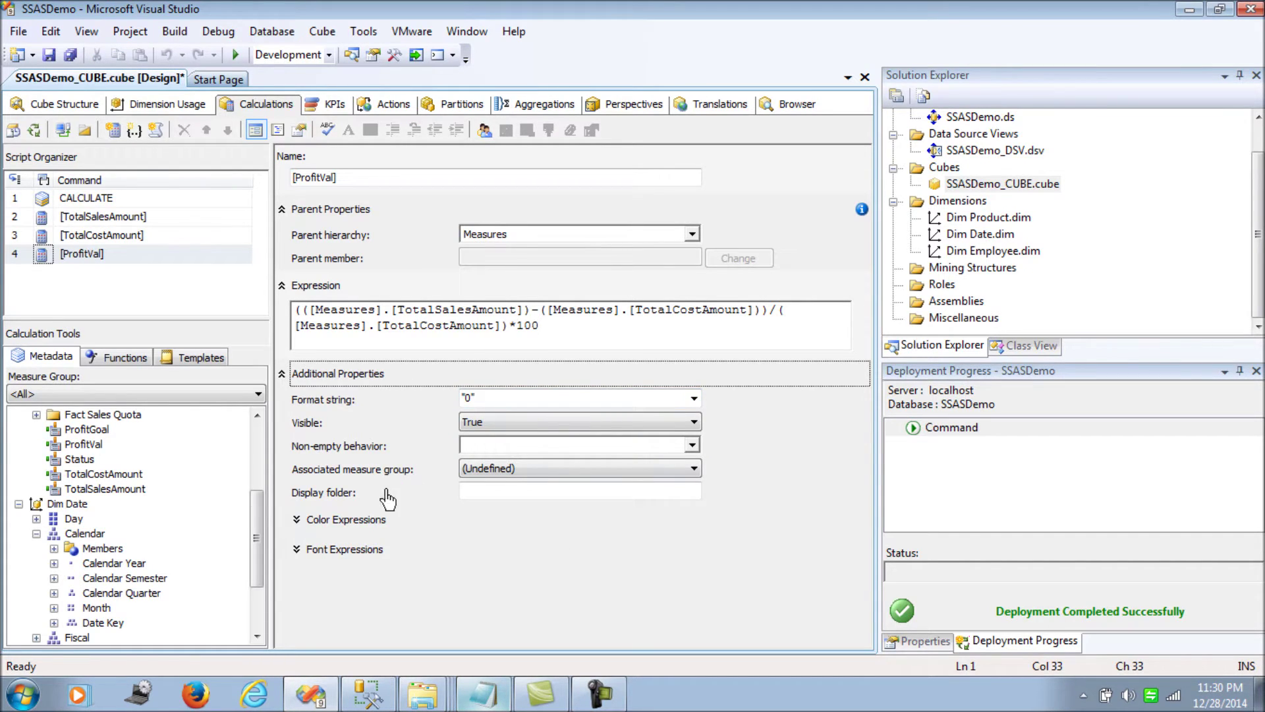
pyautogui.click(48, 55)
# Add a new calculated member named Goal after ProfitVal, with 10 as its expression.
pyautogui.rightClick(79, 254)
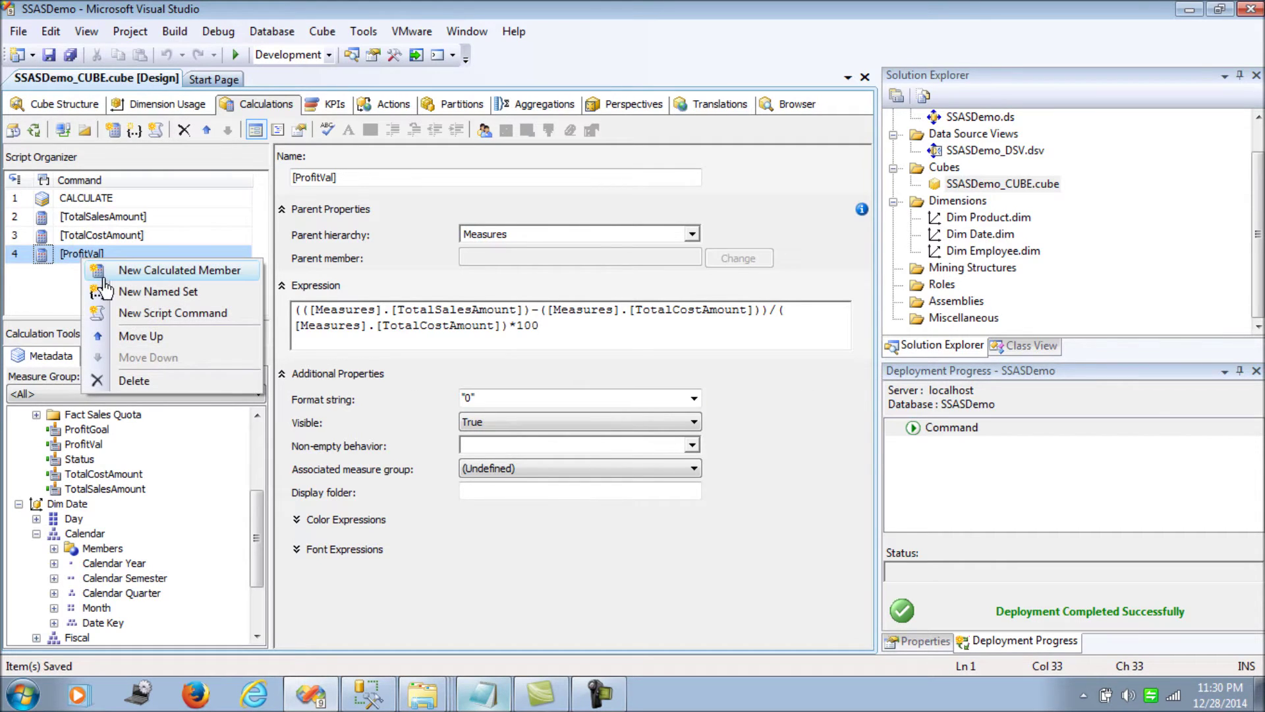
pyautogui.click(102, 272)
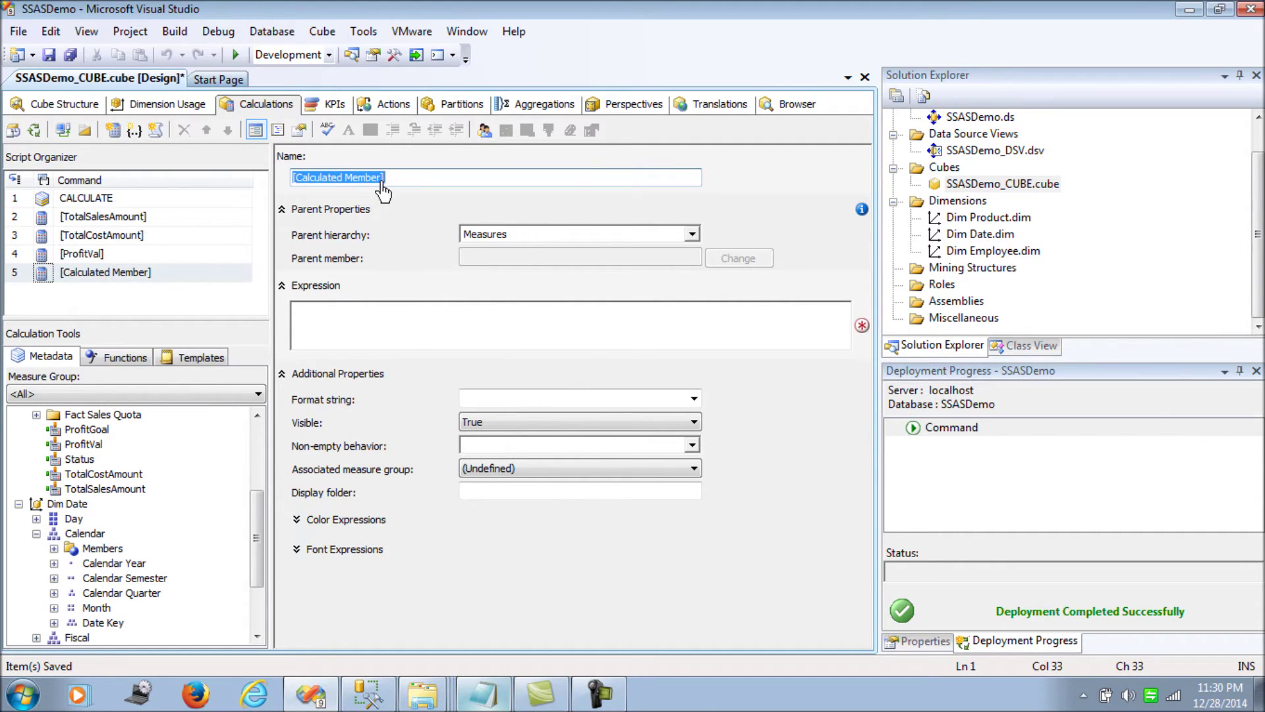
pyautogui.moveTo(381, 179); pyautogui.dragTo(304, 179)
pyautogui.write('Goal')
pyautogui.click(330, 322)
pyautogui.write('10')
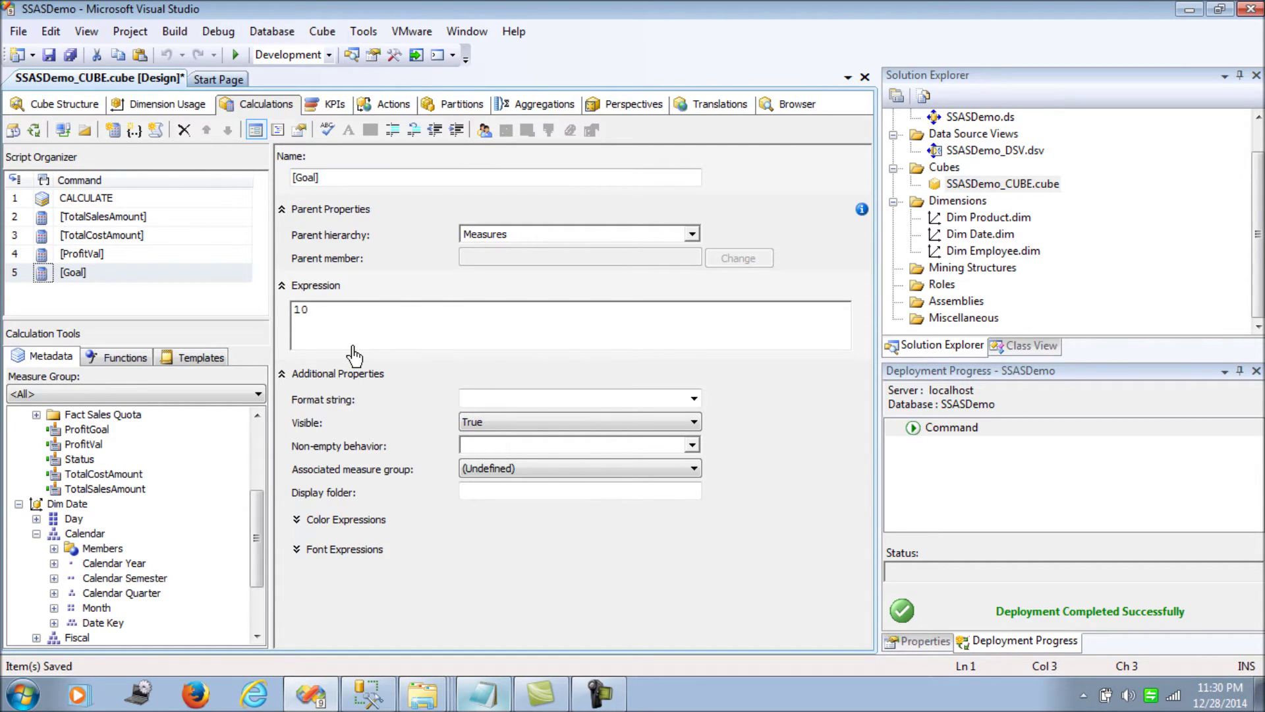
# Check the goal's name in the Notepad notes and rename the Goal calculated member to ProfitGoal.
pyautogui.click(470, 697)
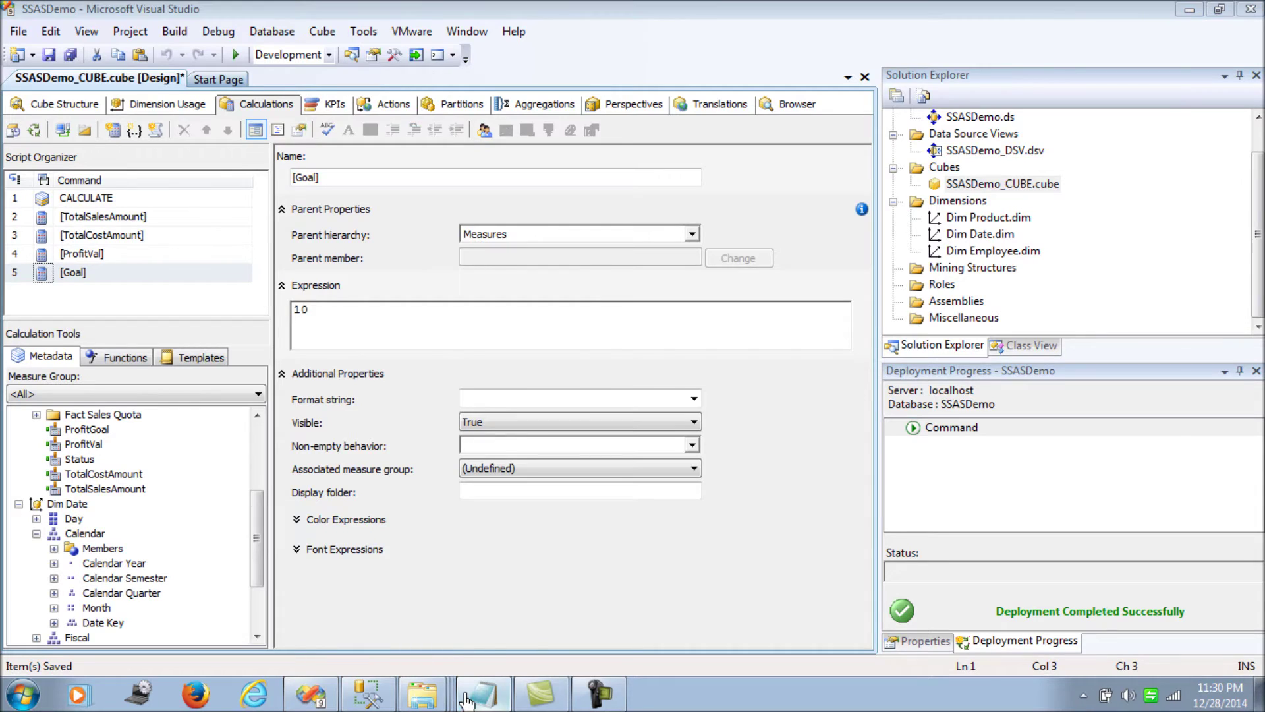
pyautogui.moveTo(286, 205); pyautogui.dragTo(212, 205)
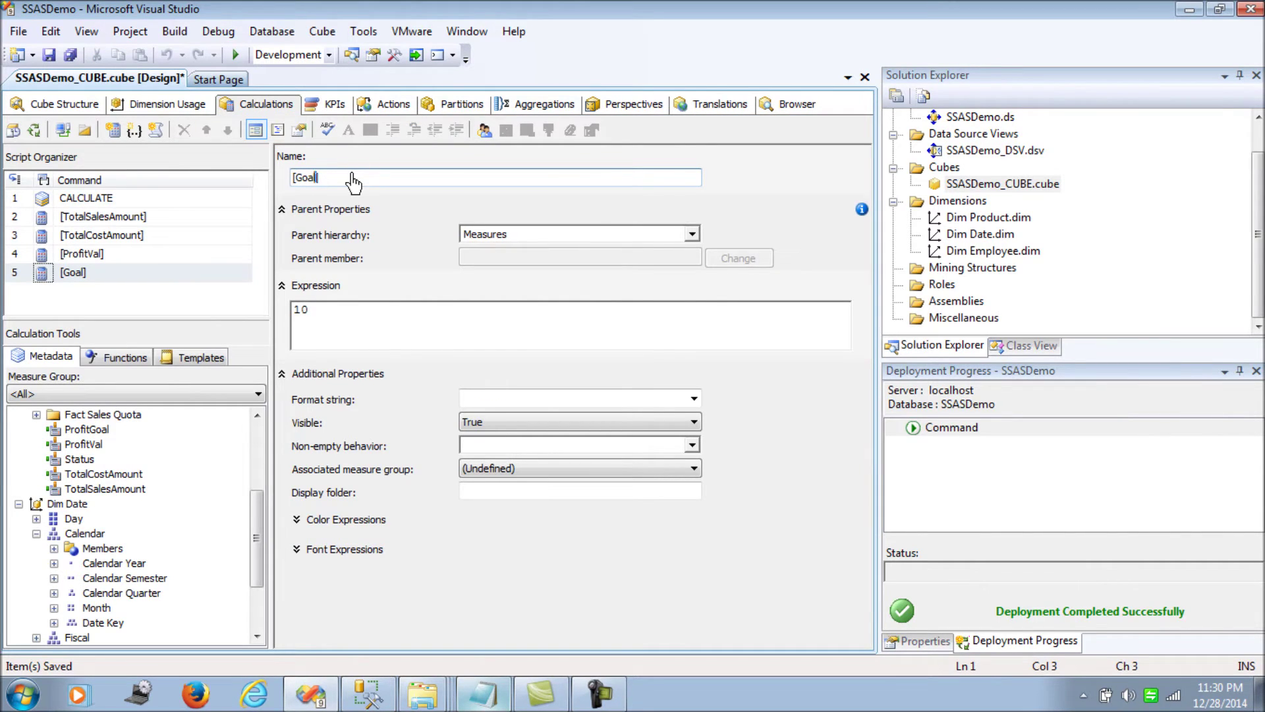
pyautogui.press('BackSpace')
pyautogui.write('ProfitGoa')
pyautogui.click(369, 343)
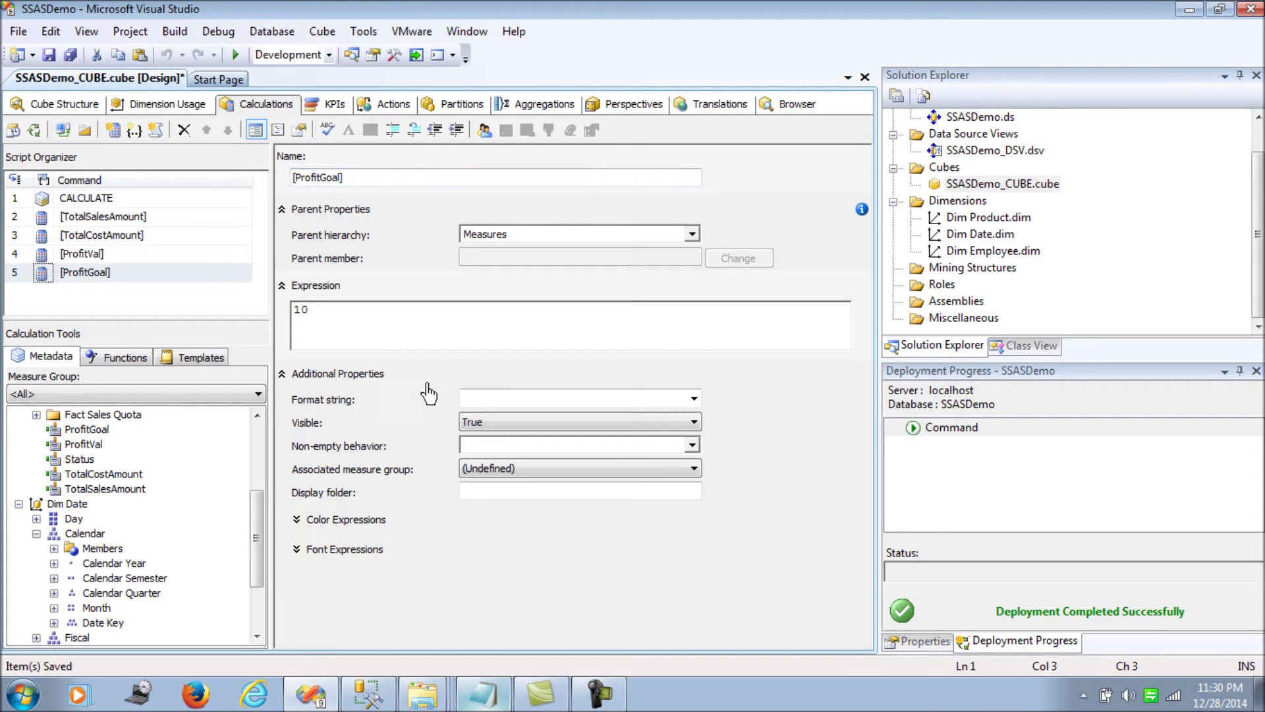
# Set the ProfitGoal member's format string to "0" and save the cube.
pyautogui.click(694, 399)
pyautogui.click(518, 476)
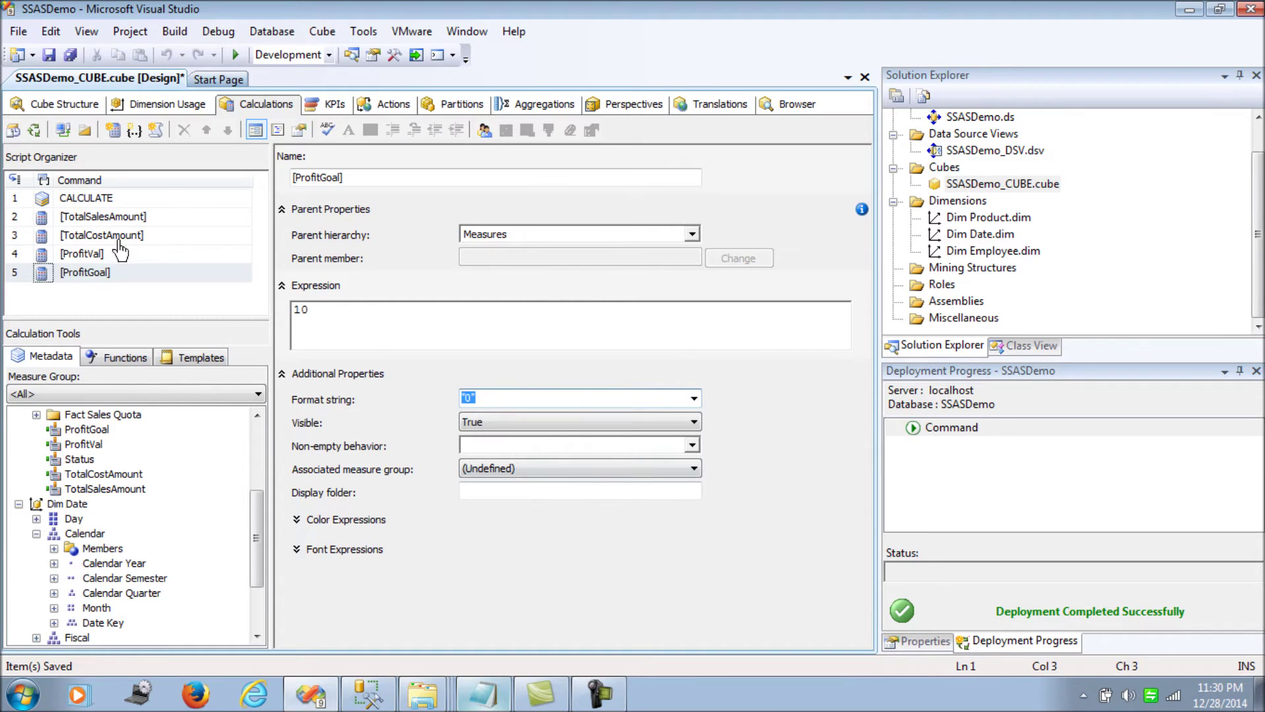
pyautogui.click(49, 55)
# Add a new calculated member named Status after ProfitGoal.
pyautogui.rightClick(99, 275)
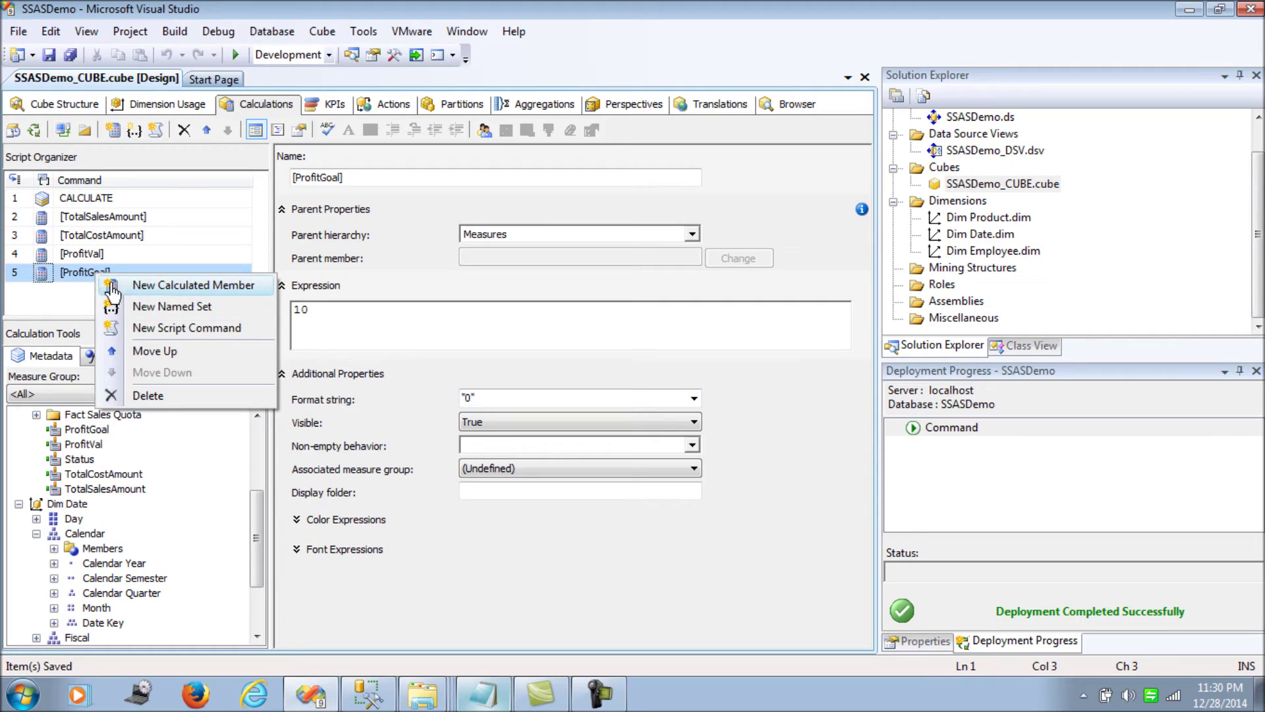
pyautogui.click(204, 286)
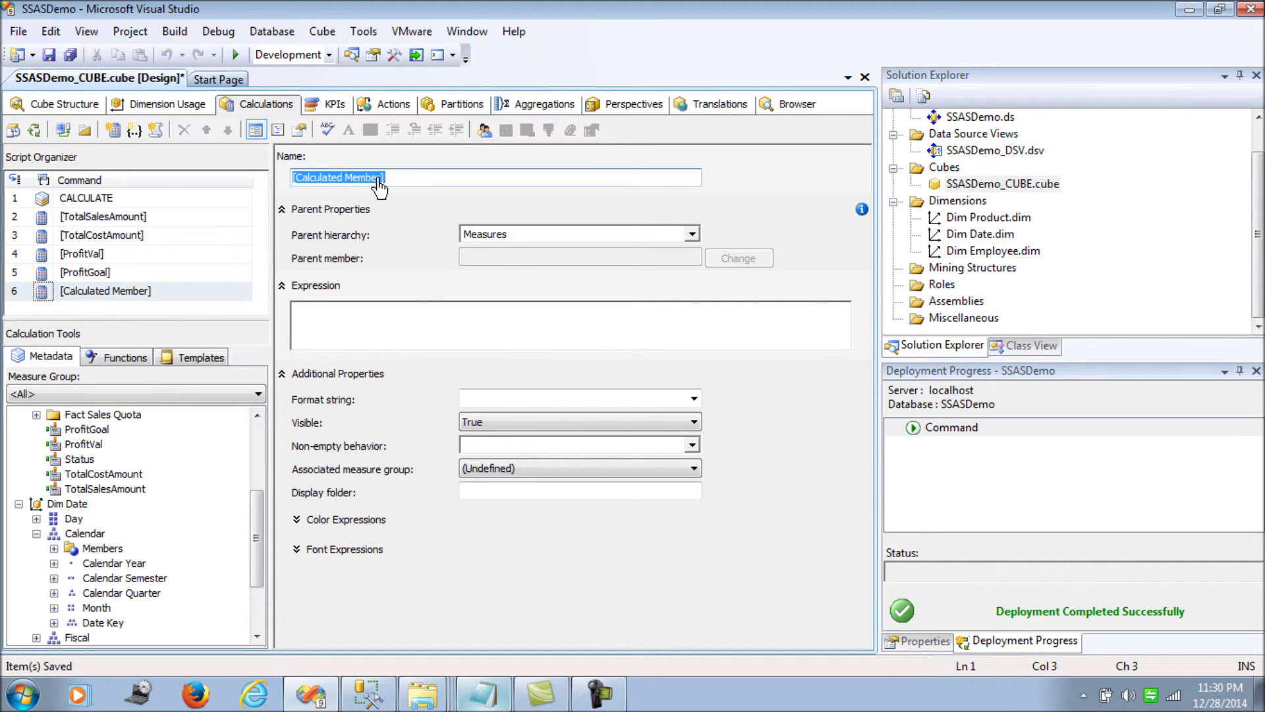
pyautogui.moveTo(381, 178); pyautogui.dragTo(298, 178)
pyautogui.write('Statu')
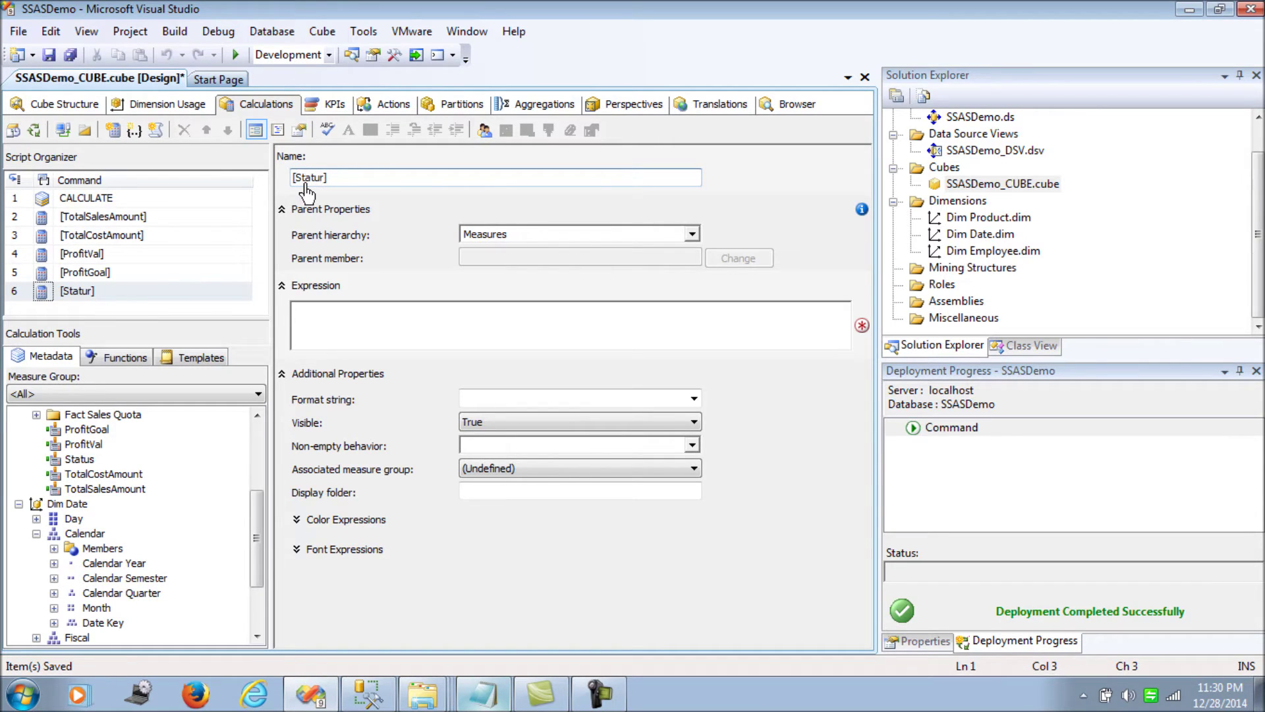
pyautogui.write('s')
# Copy the Status CASE expression, which compares ProfitVal with 0 and 10, from the Notepad notes into the Status member's expression.
pyautogui.click(343, 325)
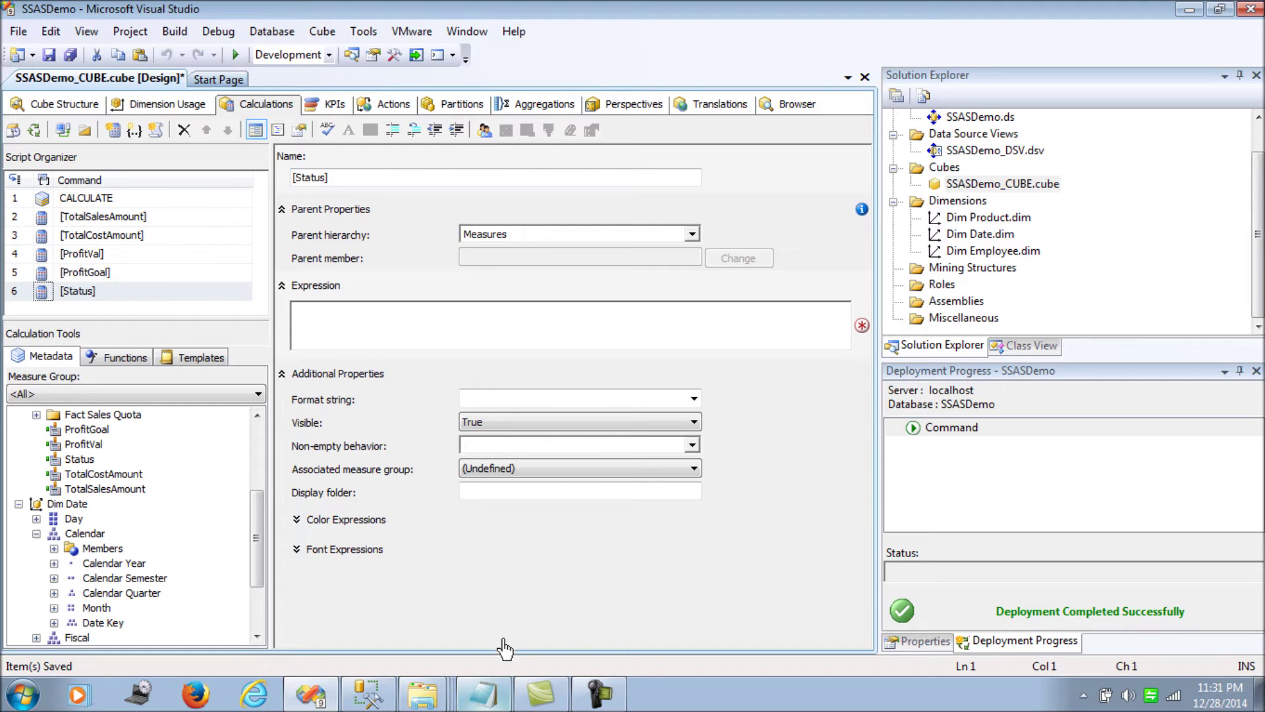
pyautogui.click(493, 698)
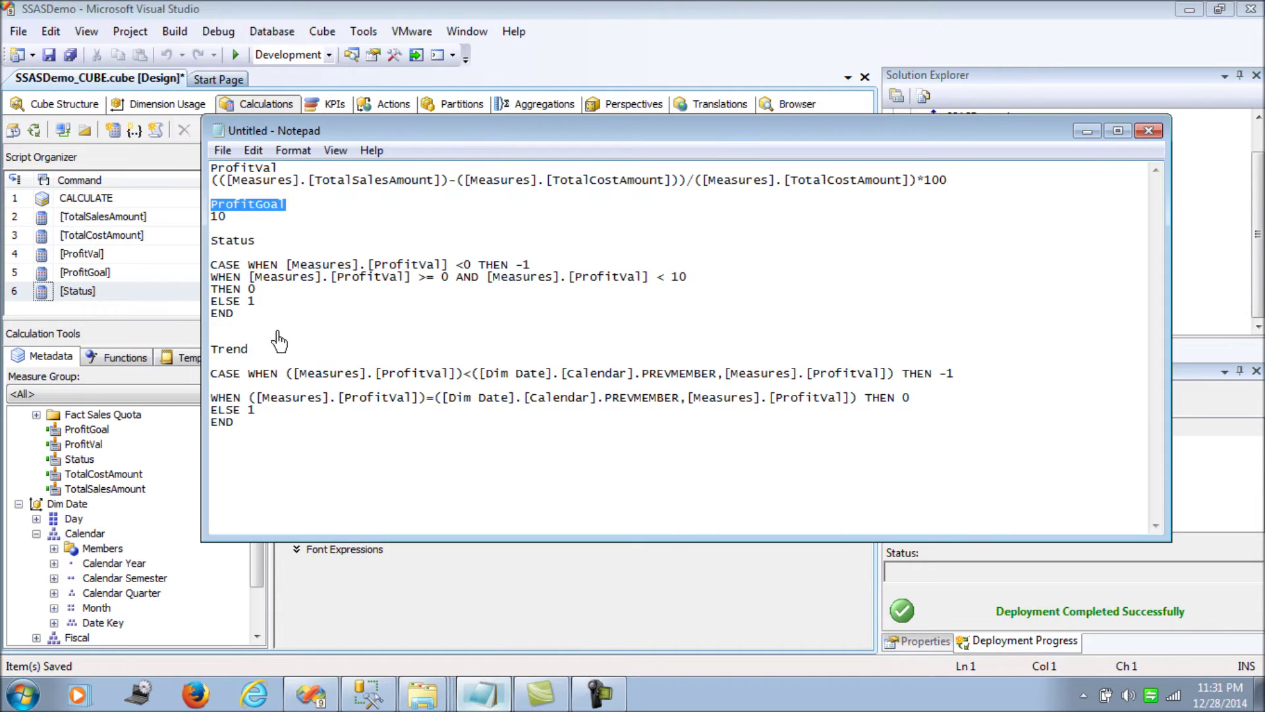
pyautogui.click(248, 314)
pyautogui.moveTo(248, 318); pyautogui.dragTo(212, 266)
pyautogui.hotkey('ctrl', 'c')
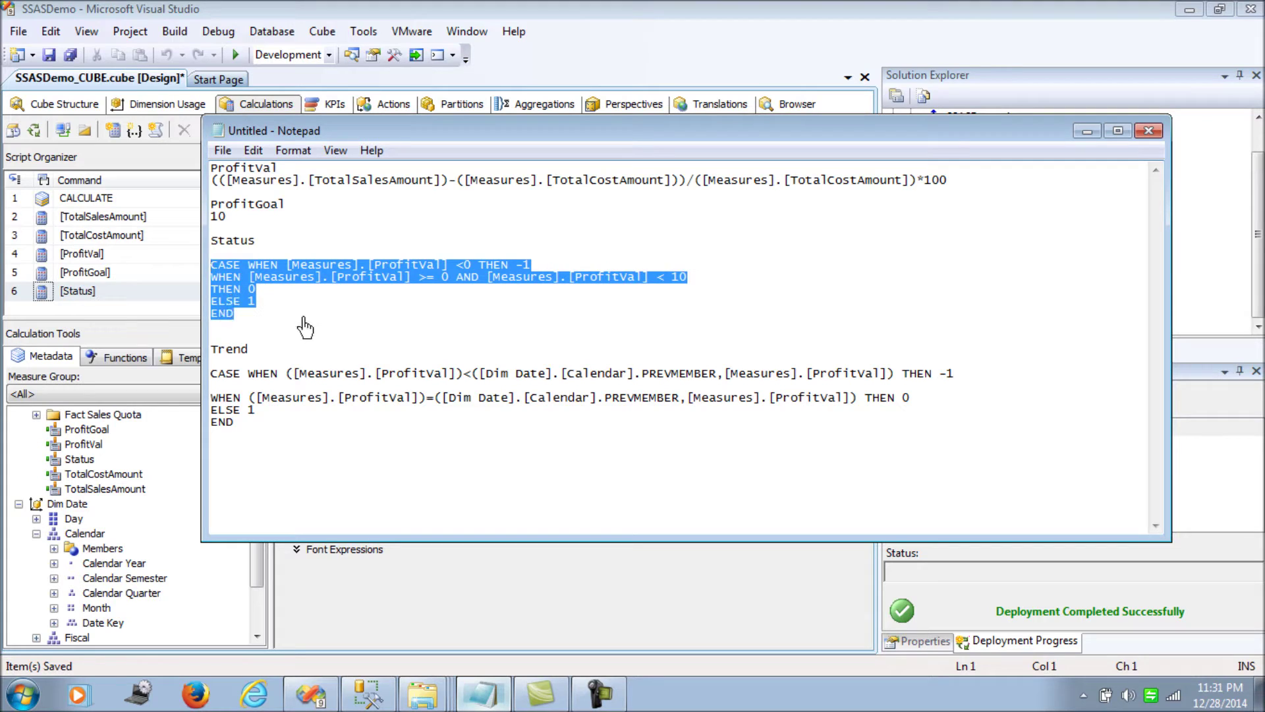
pyautogui.click(1087, 130)
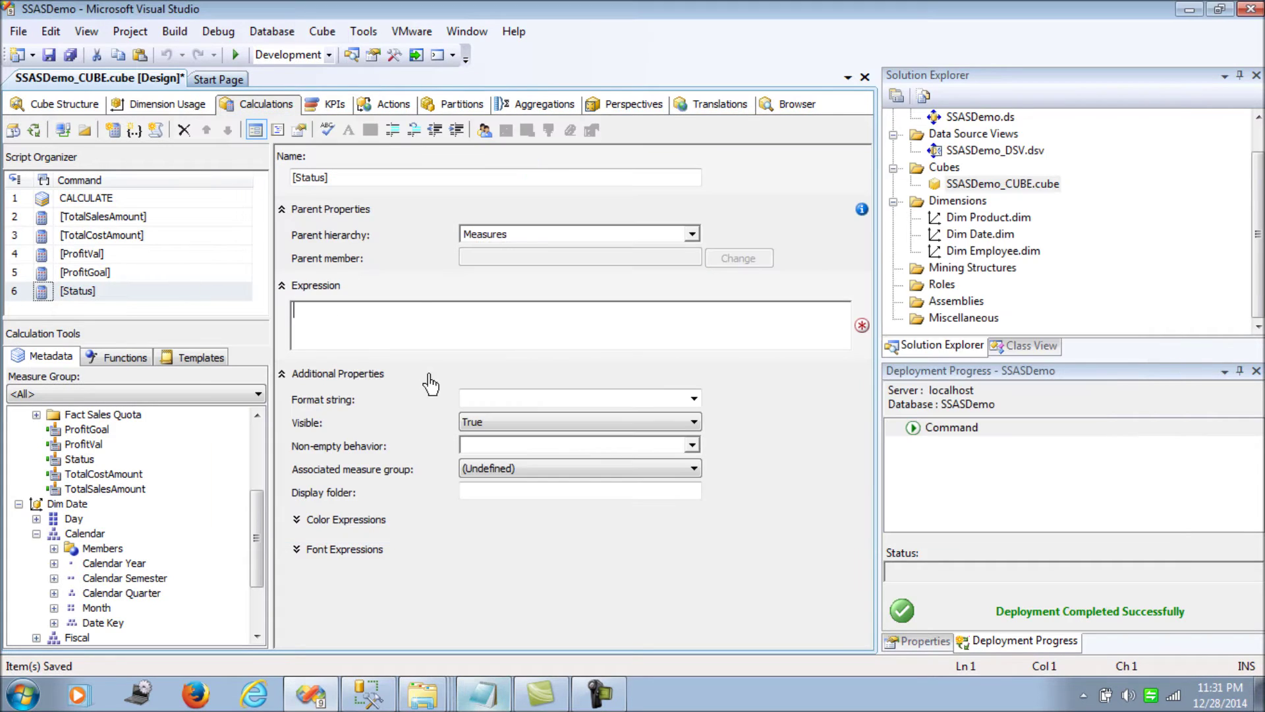
pyautogui.hotkey('ctrl', 'v')
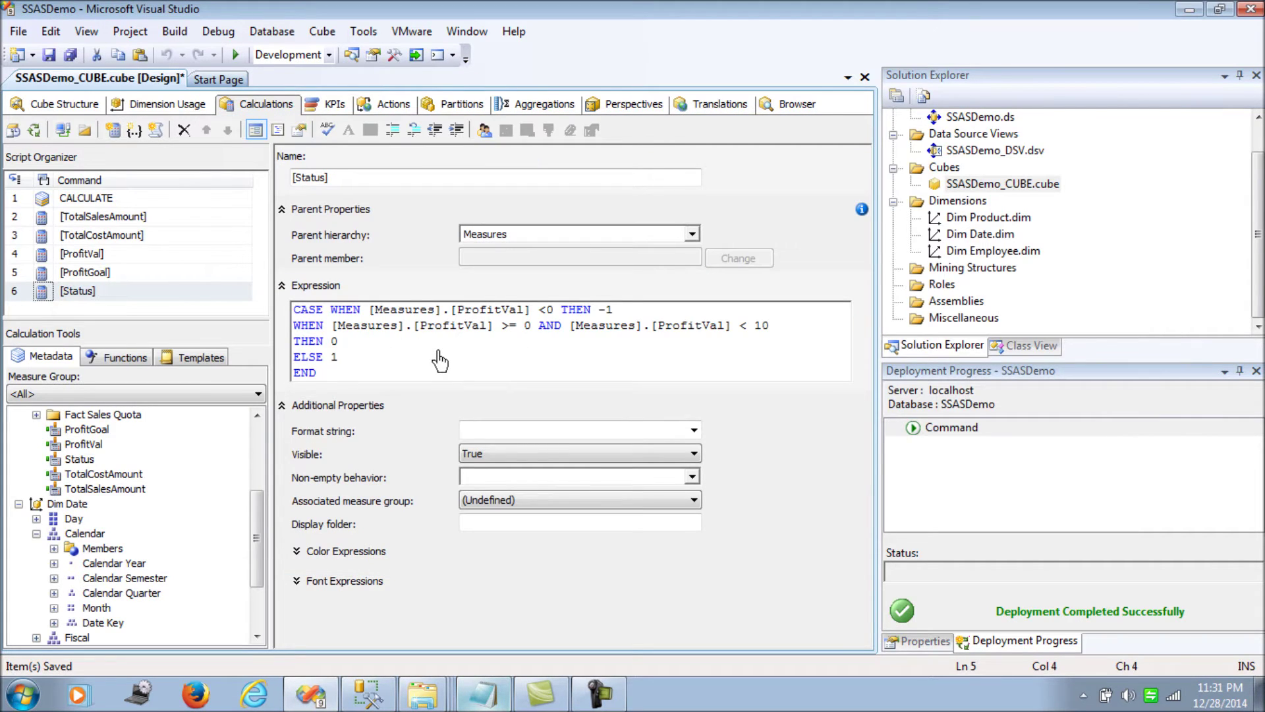
# Review the conditions and return values of the Status member's CASE expression.
pyautogui.press('Up')
pyautogui.press('Up')
pyautogui.press('Up')
pyautogui.click(620, 312)
pyautogui.doubleClick(334, 341)
pyautogui.doubleClick(334, 356)
pyautogui.click(480, 371)
# Add a new calculated member named Trend after Status.
pyautogui.rightClick(72, 296)
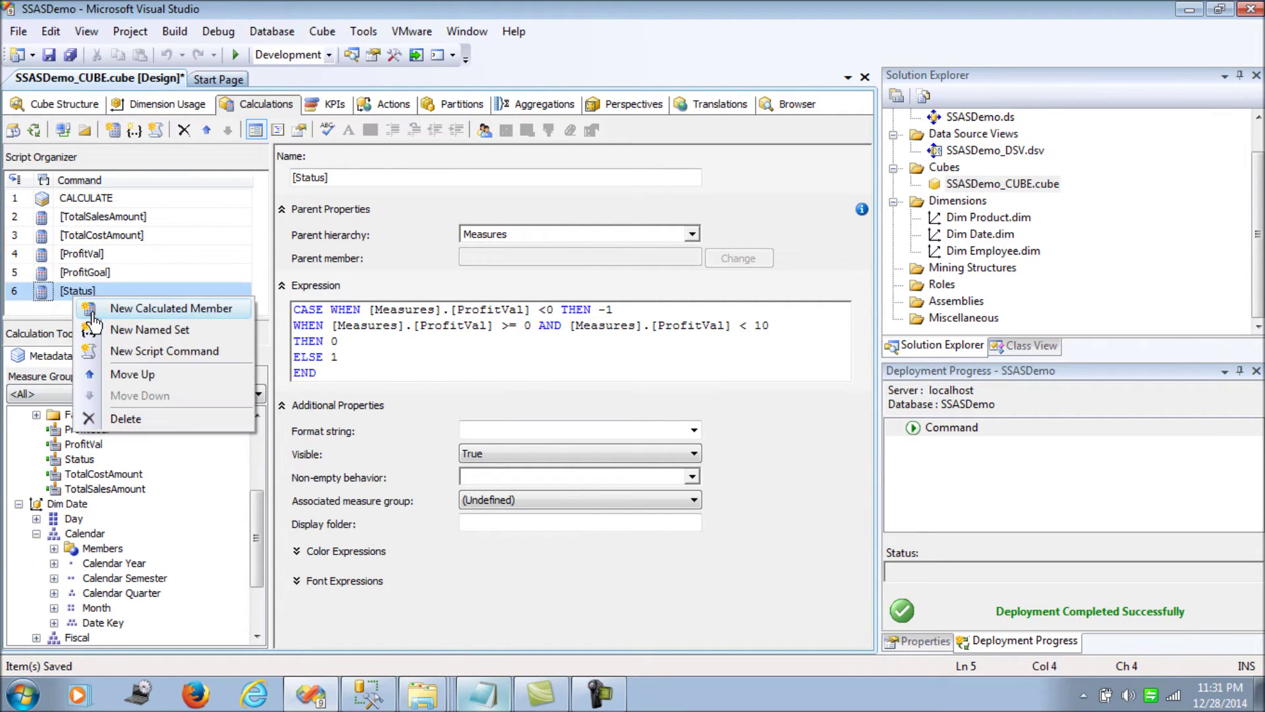
pyautogui.click(97, 305)
pyautogui.moveTo(384, 178); pyautogui.dragTo(294, 185)
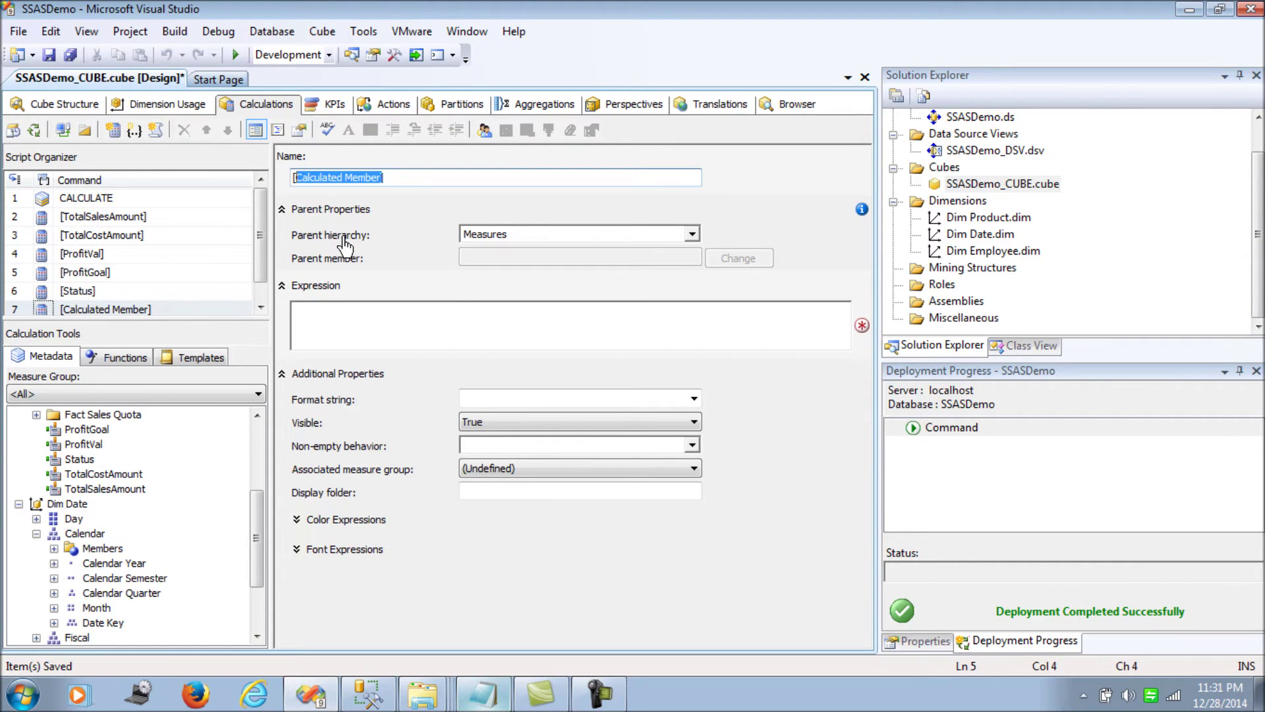
pyautogui.write('Trend')
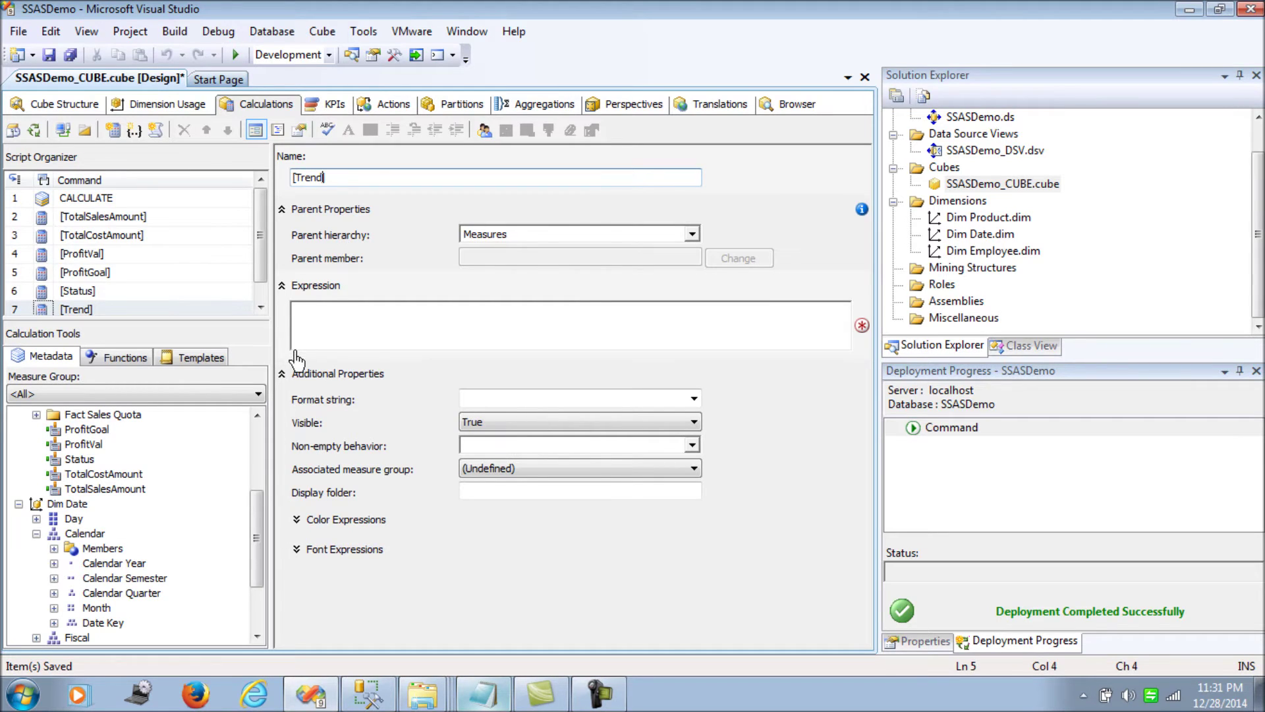
# Copy the Trend CASE expression, which compares ProfitVal with the Calendar's PREVMEMBER, from the Notepad notes into the Trend member's expression.
pyautogui.click(344, 329)
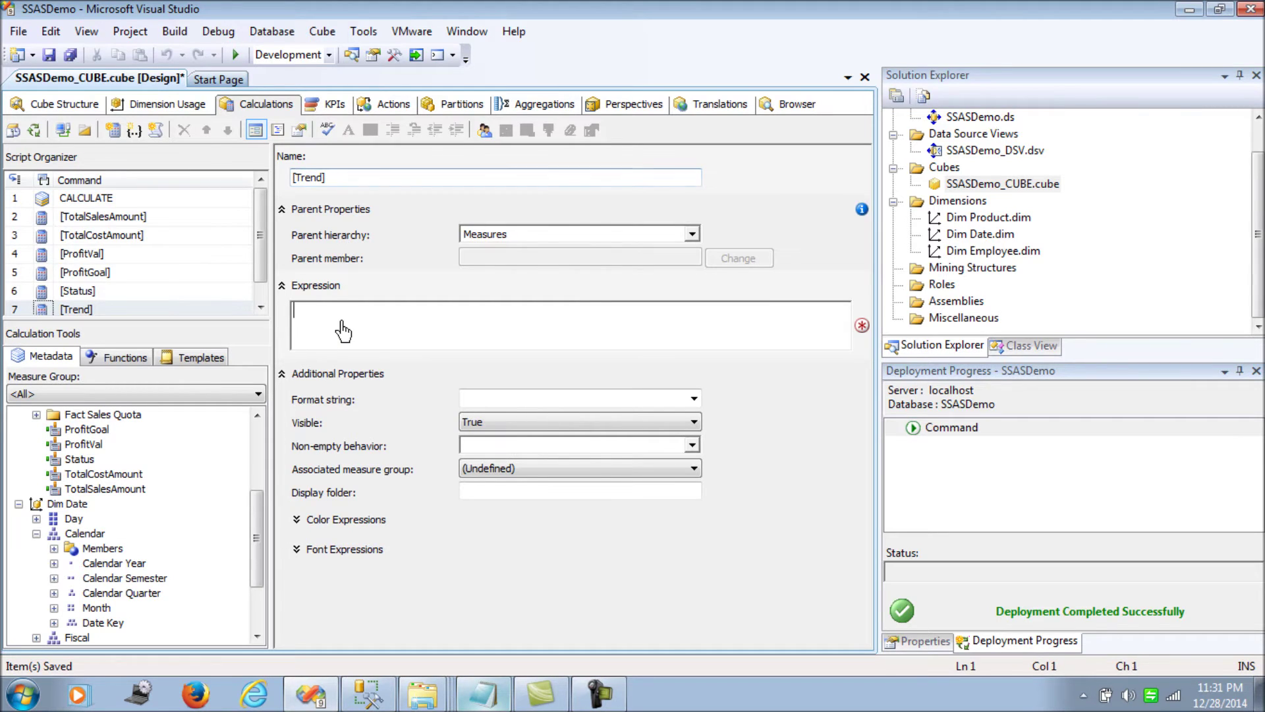
pyautogui.click(509, 702)
pyautogui.moveTo(297, 435); pyautogui.dragTo(209, 378)
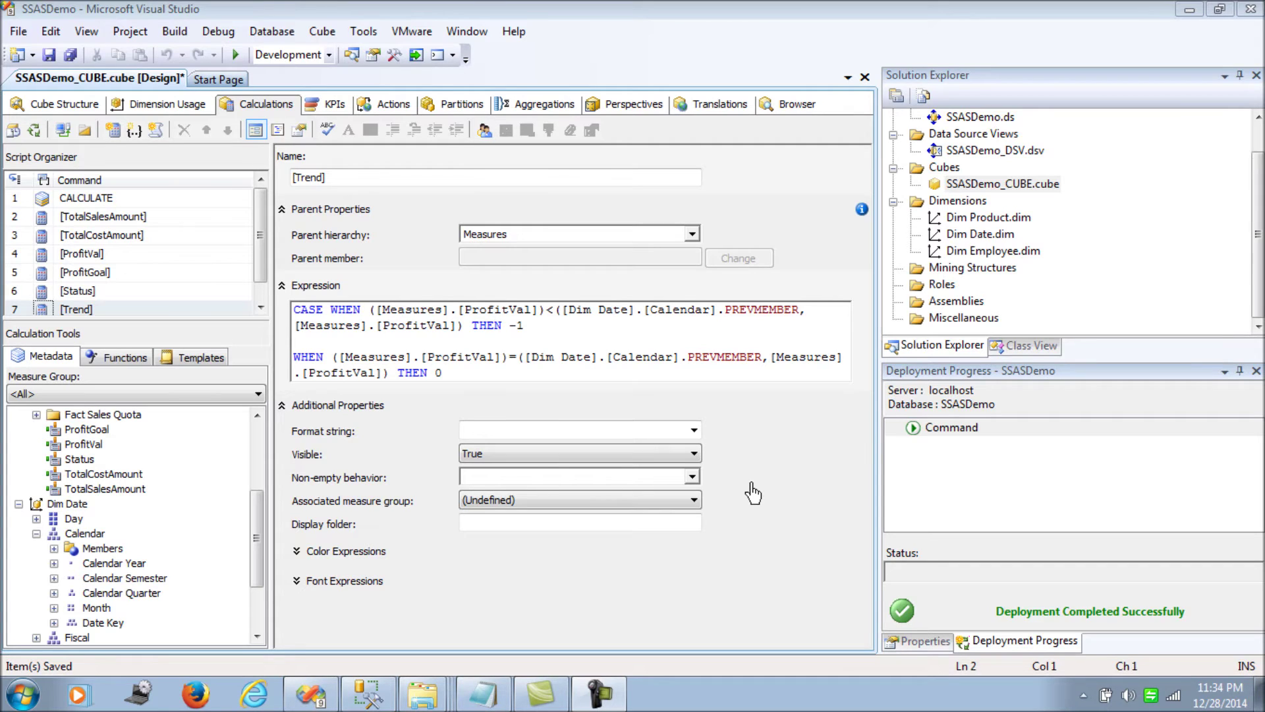
# Review the ProfitVal comparisons and return values throughout the Trend member's CASE expression.
pyautogui.click(455, 352)
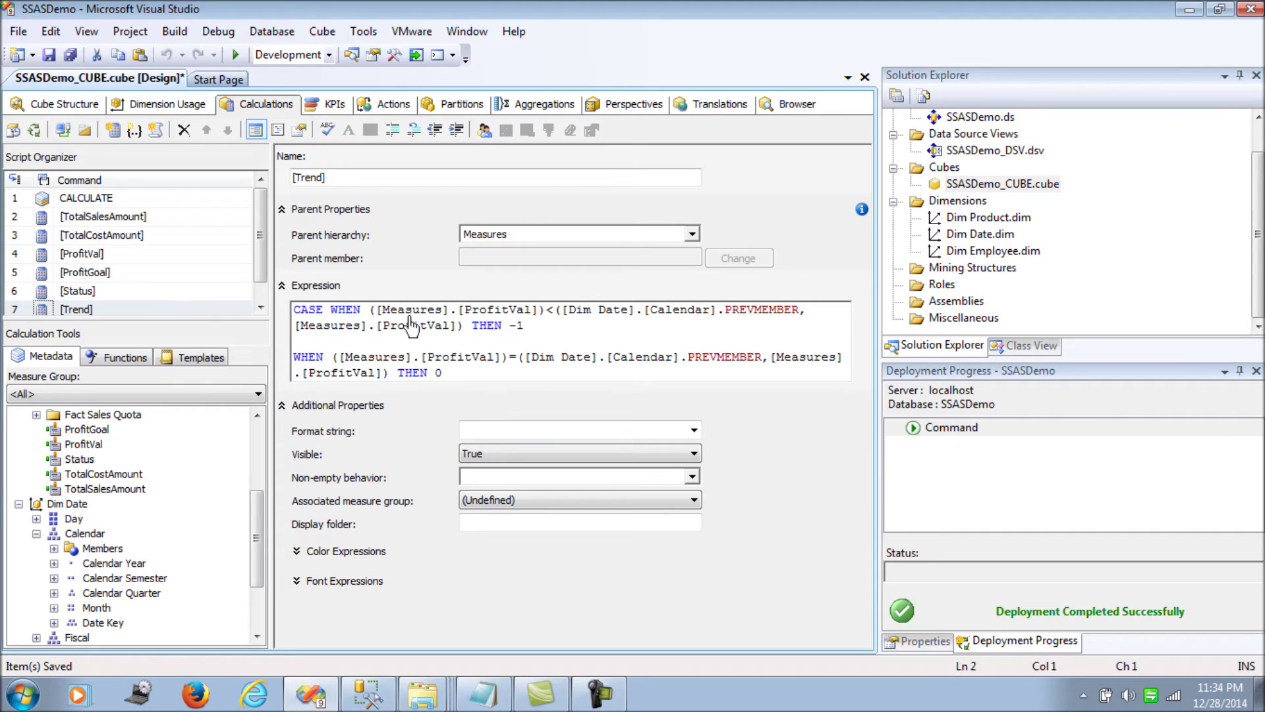
pyautogui.click(547, 311)
pyautogui.moveTo(547, 311); pyautogui.dragTo(369, 312)
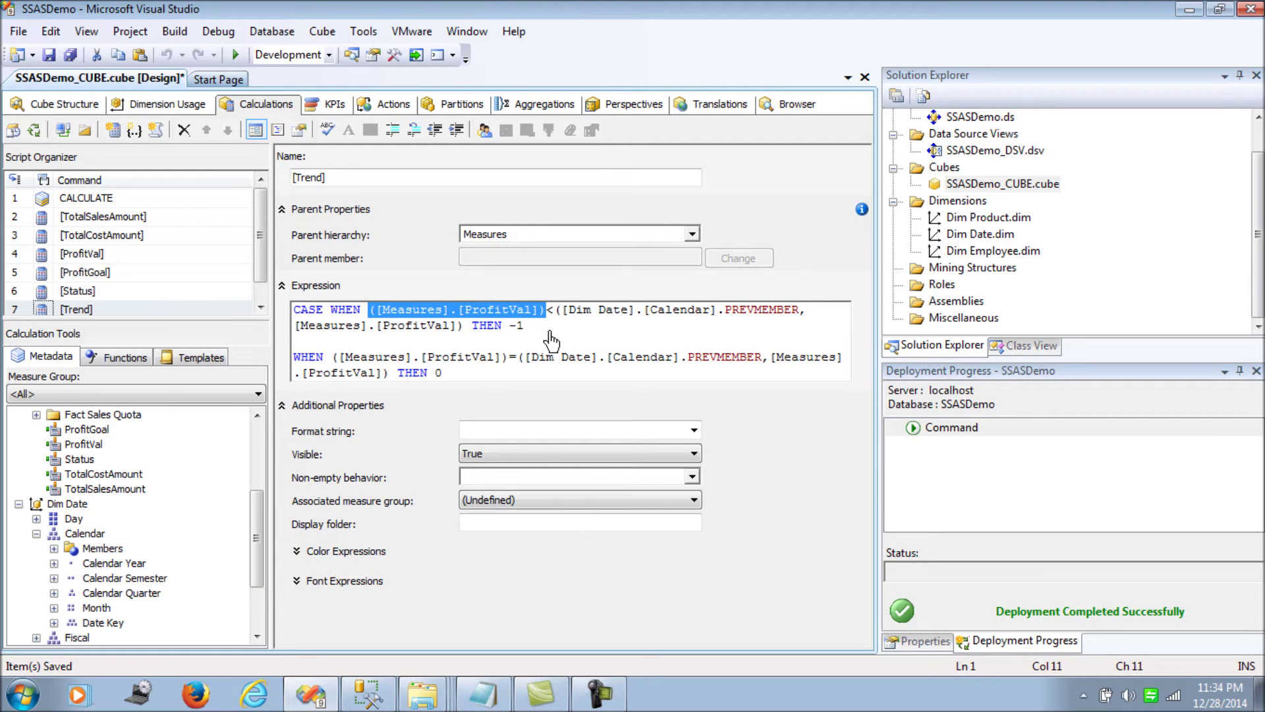
pyautogui.moveTo(538, 327); pyautogui.dragTo(502, 327)
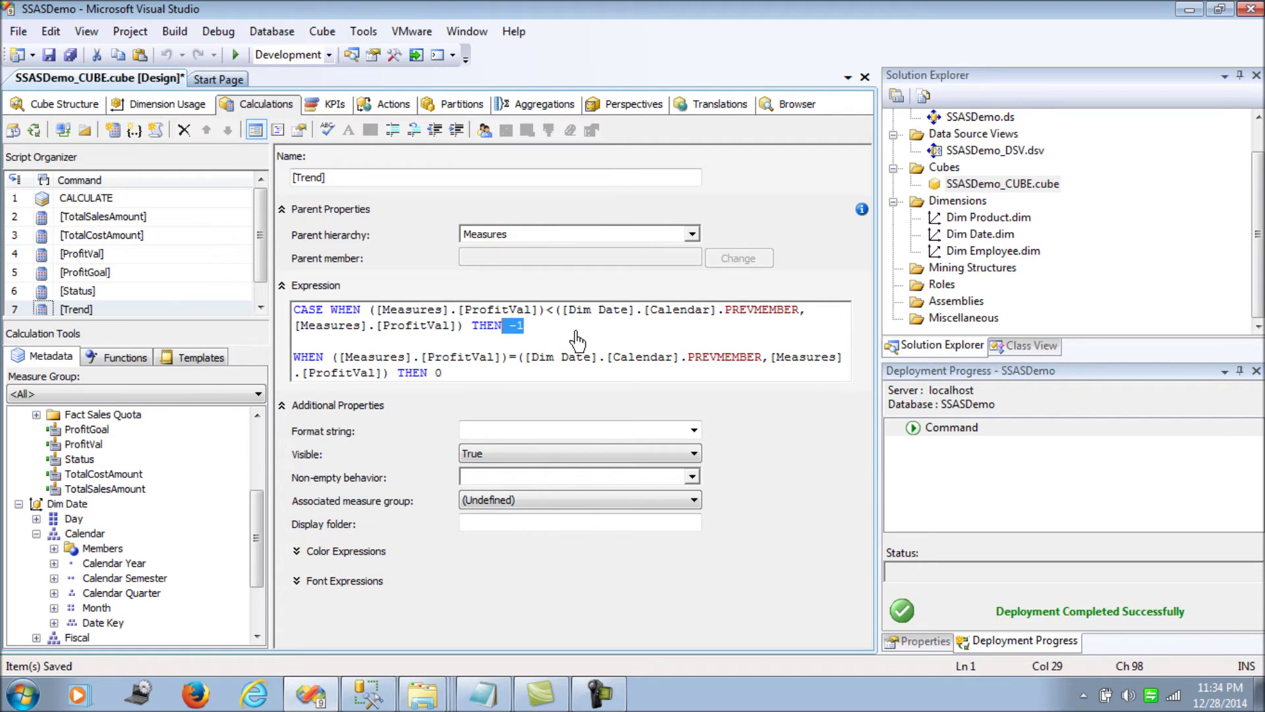
pyautogui.scroll(-1, 575, 340)
pyautogui.scroll(1, 572, 342)
pyautogui.scroll(-1, 529, 371)
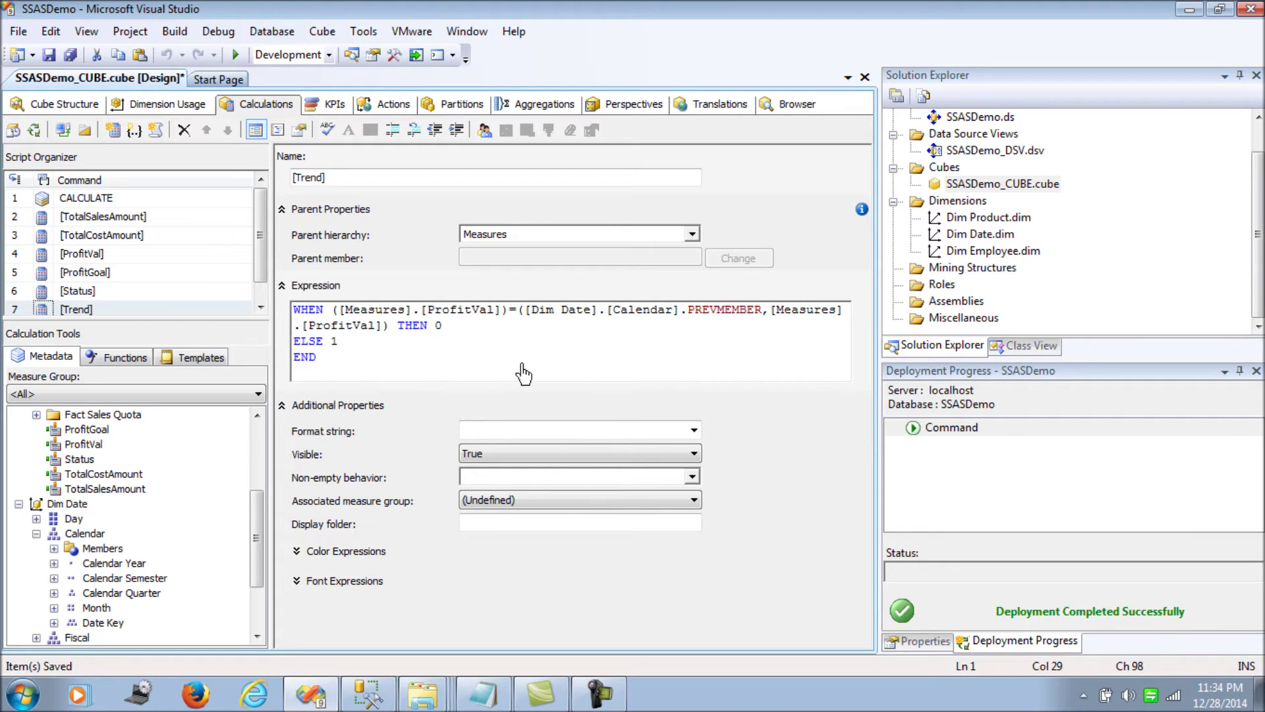
# Examine the 0 and 1 return values and the Dim Date Calendar PREVMEMBER reference in the Trend member's expression.
pyautogui.doubleClick(438, 325)
pyautogui.doubleClick(334, 341)
pyautogui.scroll(1, 415, 367)
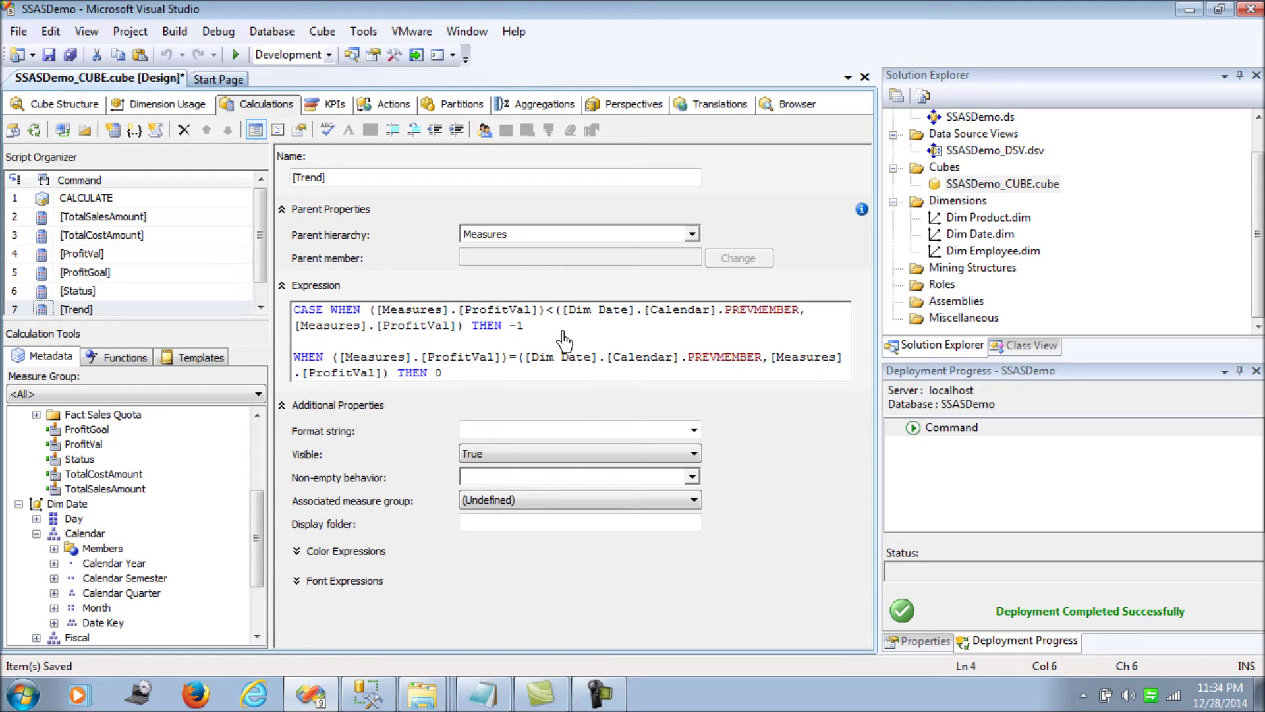
pyautogui.moveTo(561, 313); pyautogui.dragTo(725, 320)
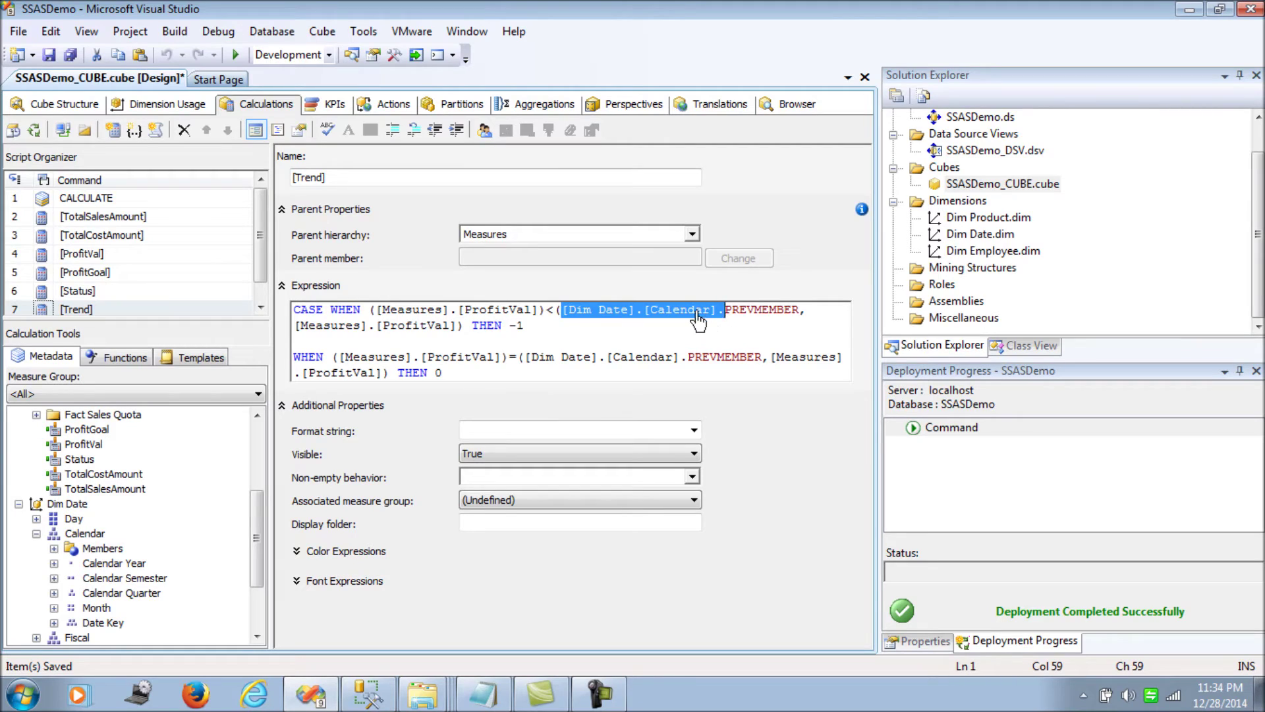
pyautogui.doubleClick(700, 317)
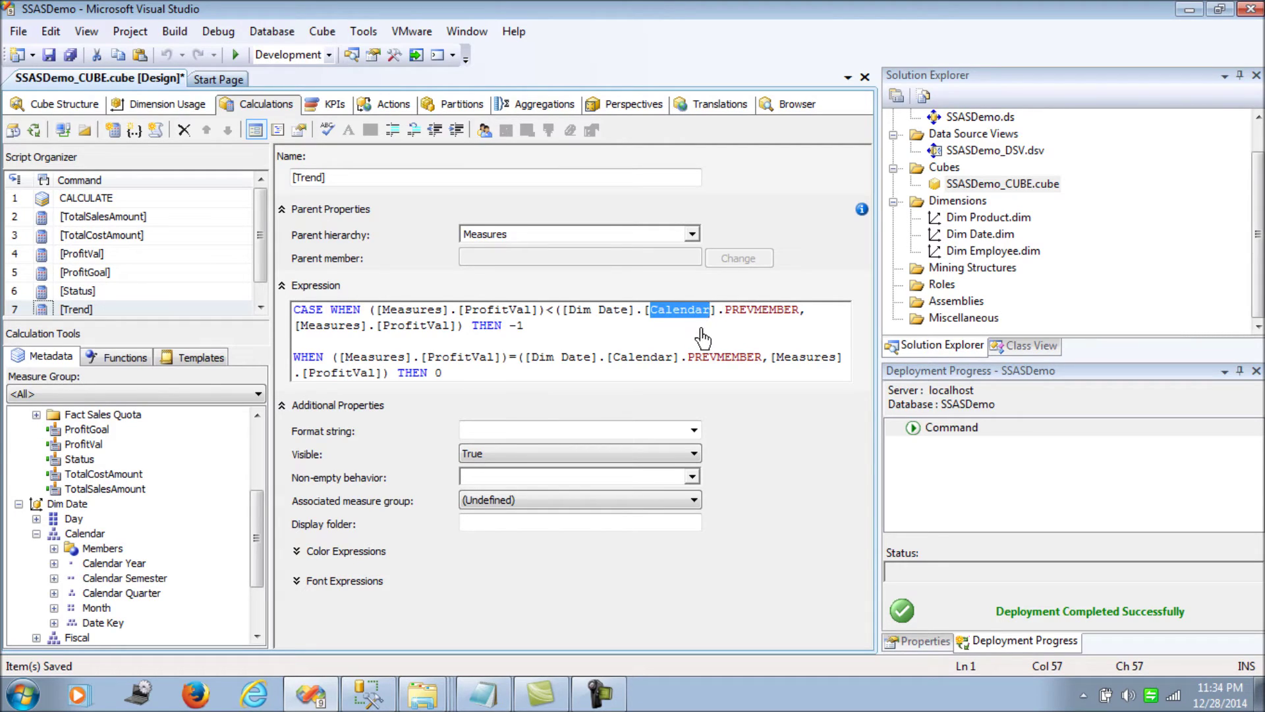
pyautogui.doubleClick(752, 313)
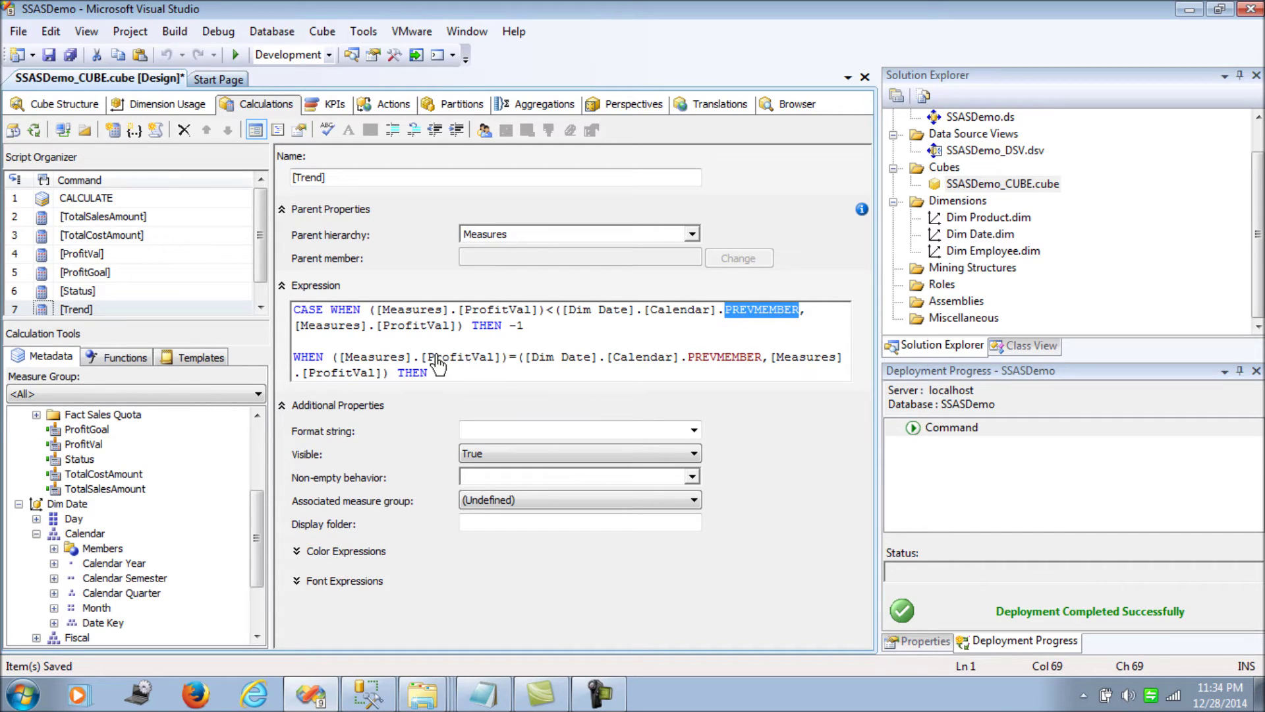
pyautogui.click(501, 346)
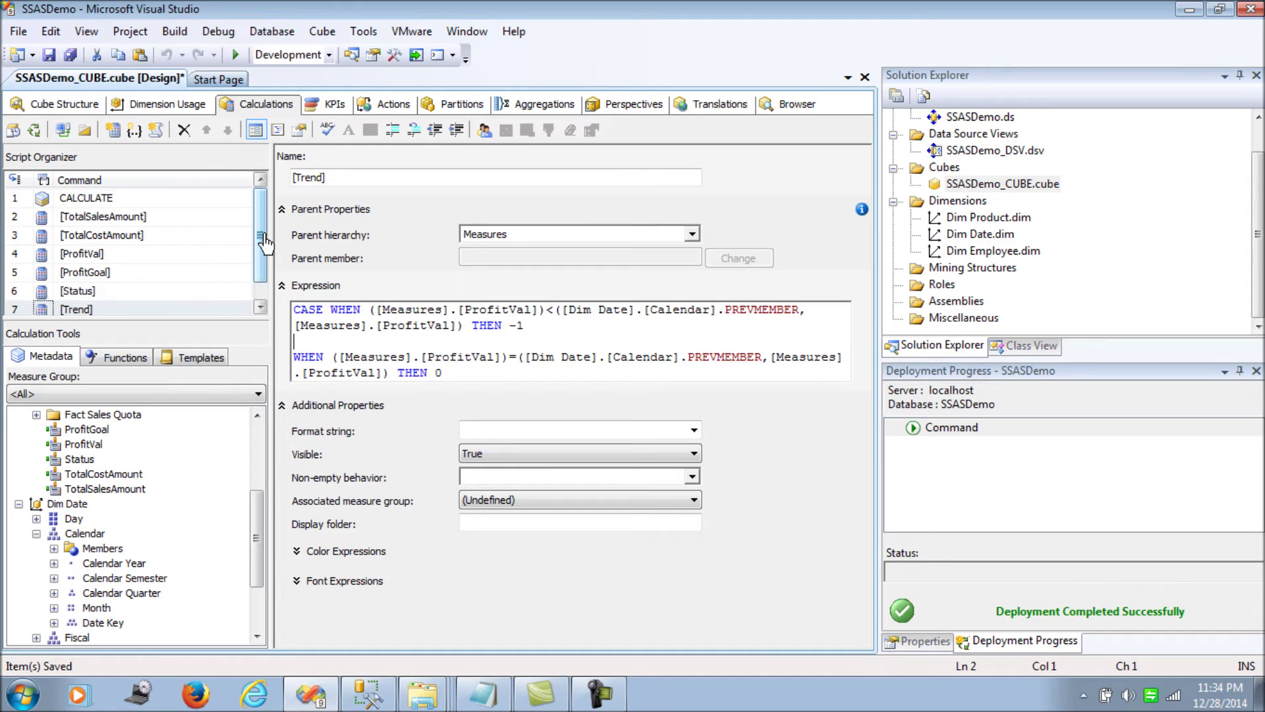
# Look through the ProfitVal, ProfitGoal, Status and Trend calculated members and their expressions.
pyautogui.moveTo(266, 244); pyautogui.dragTo(264, 265)
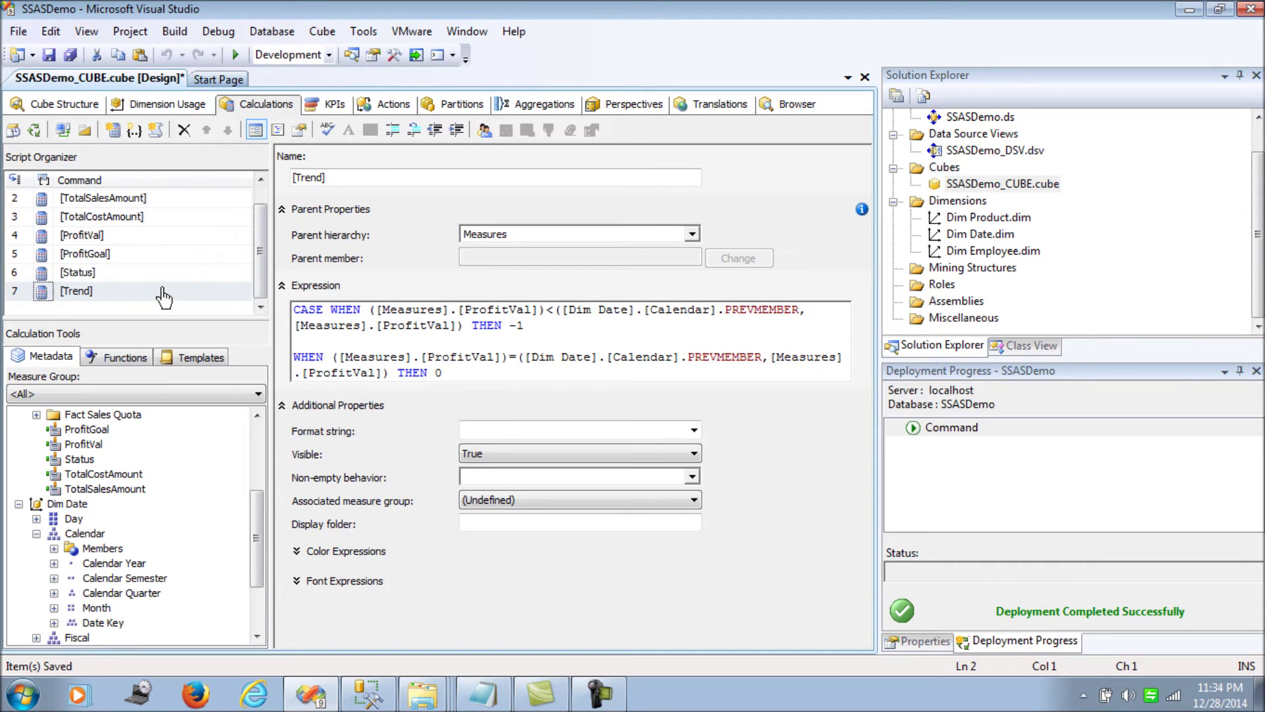
pyautogui.click(129, 238)
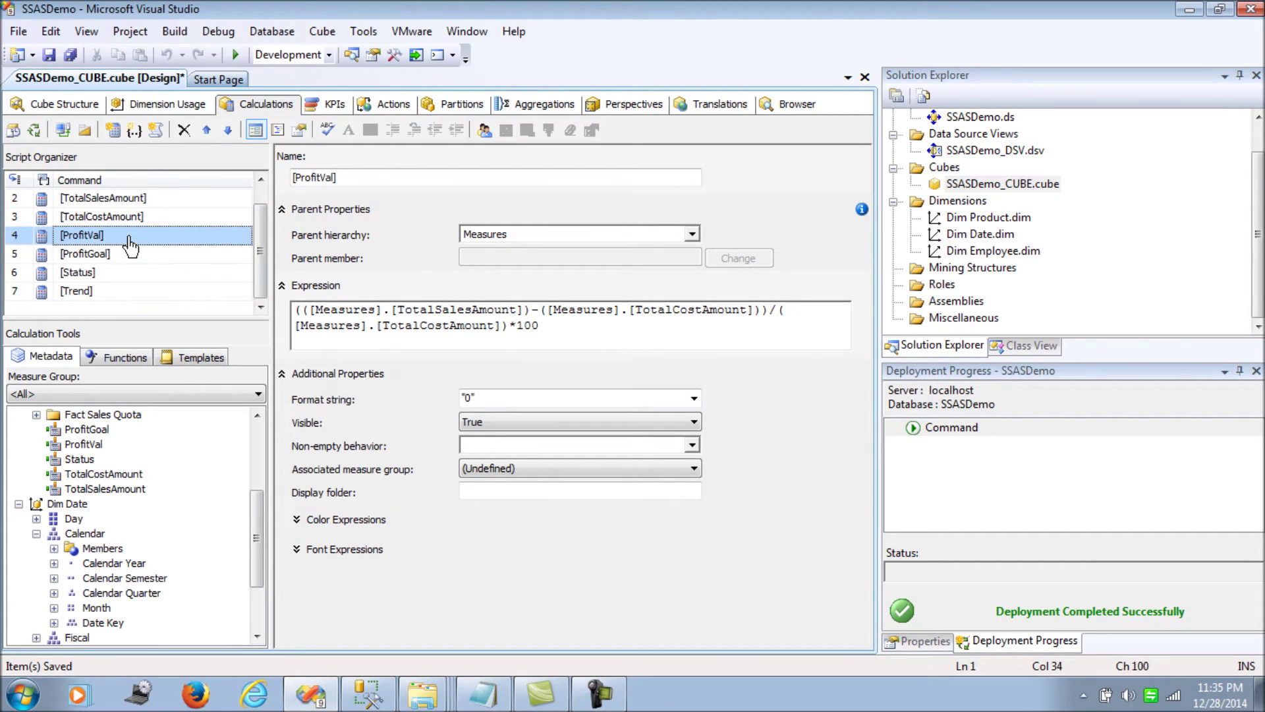
pyautogui.click(137, 256)
pyautogui.click(137, 272)
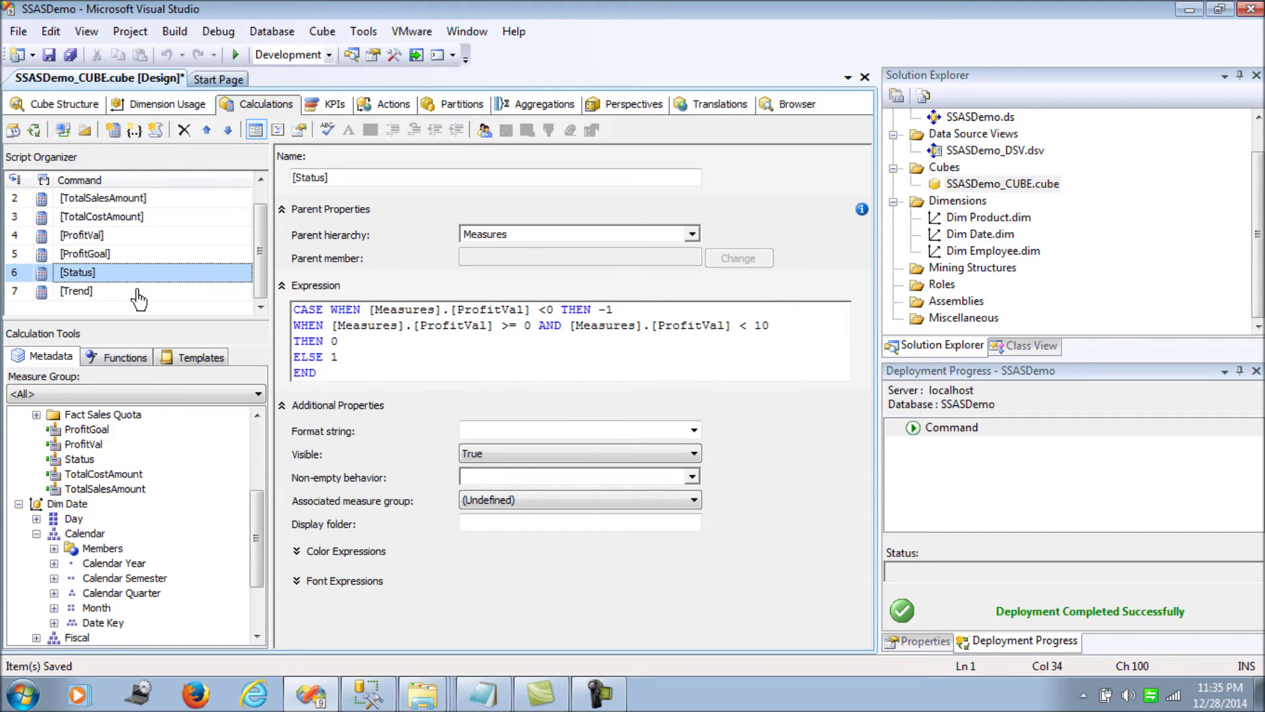
pyautogui.click(137, 291)
pyautogui.click(141, 277)
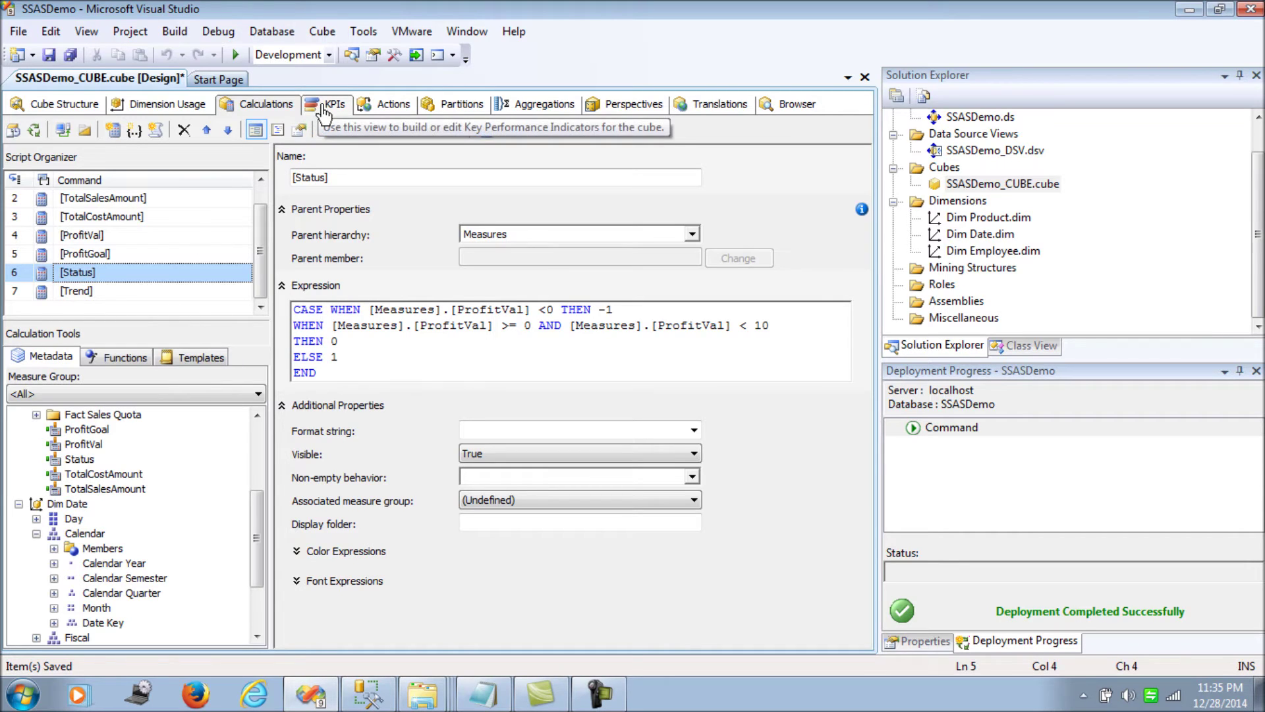
# Save the cube with its new calculated members, deploy the project and run a Process Full on SSASDemo_CUBE.
pyautogui.click(49, 54)
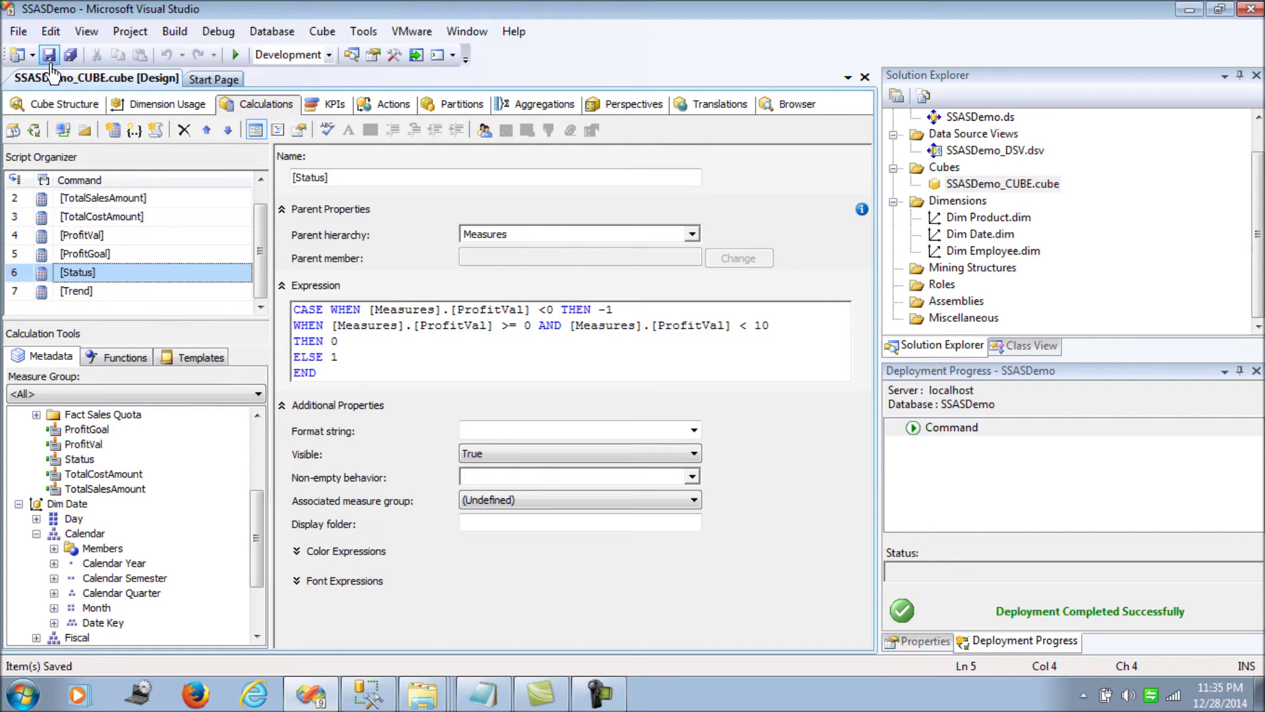
pyautogui.click(34, 131)
pyautogui.click(737, 381)
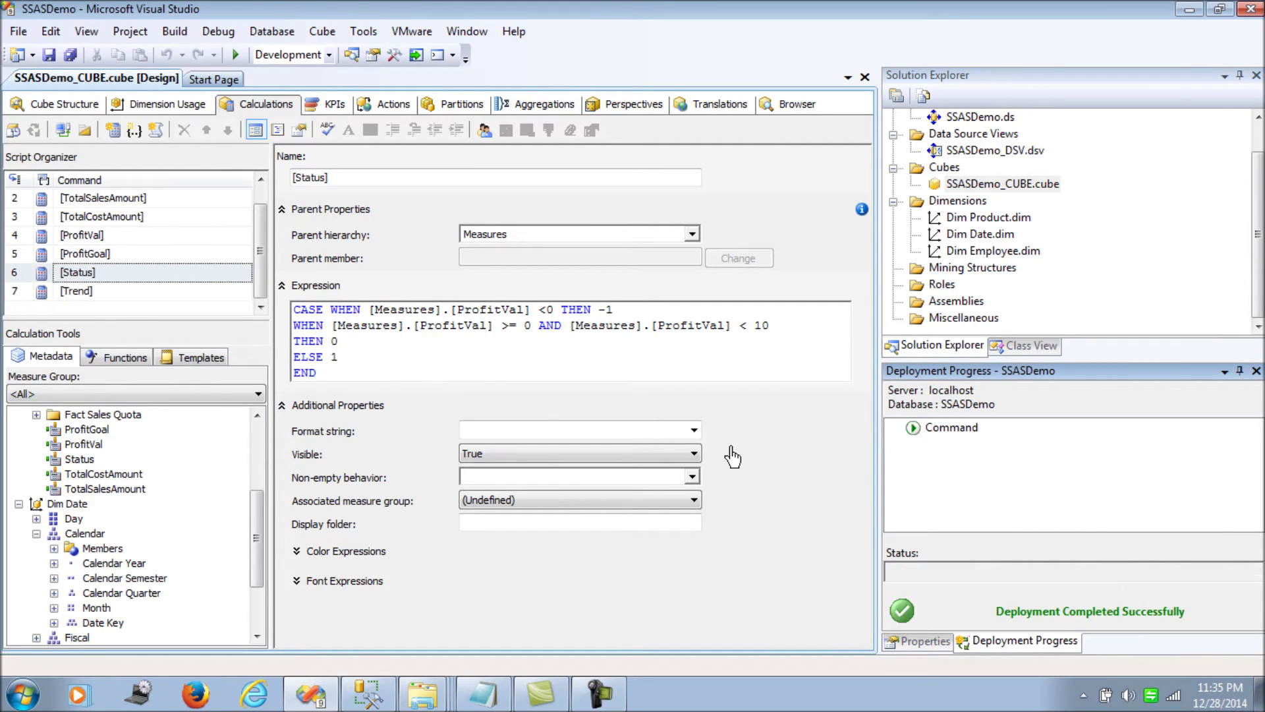
pyautogui.doubleClick(824, 27)
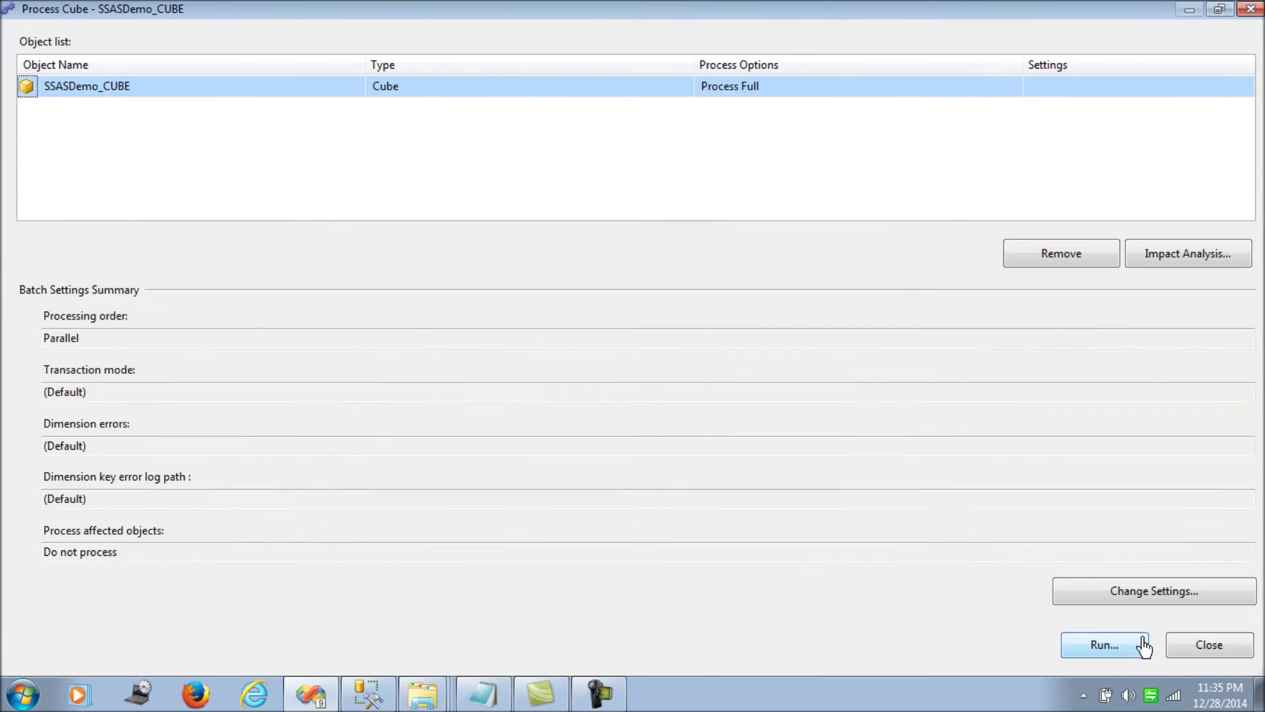
pyautogui.click(1137, 642)
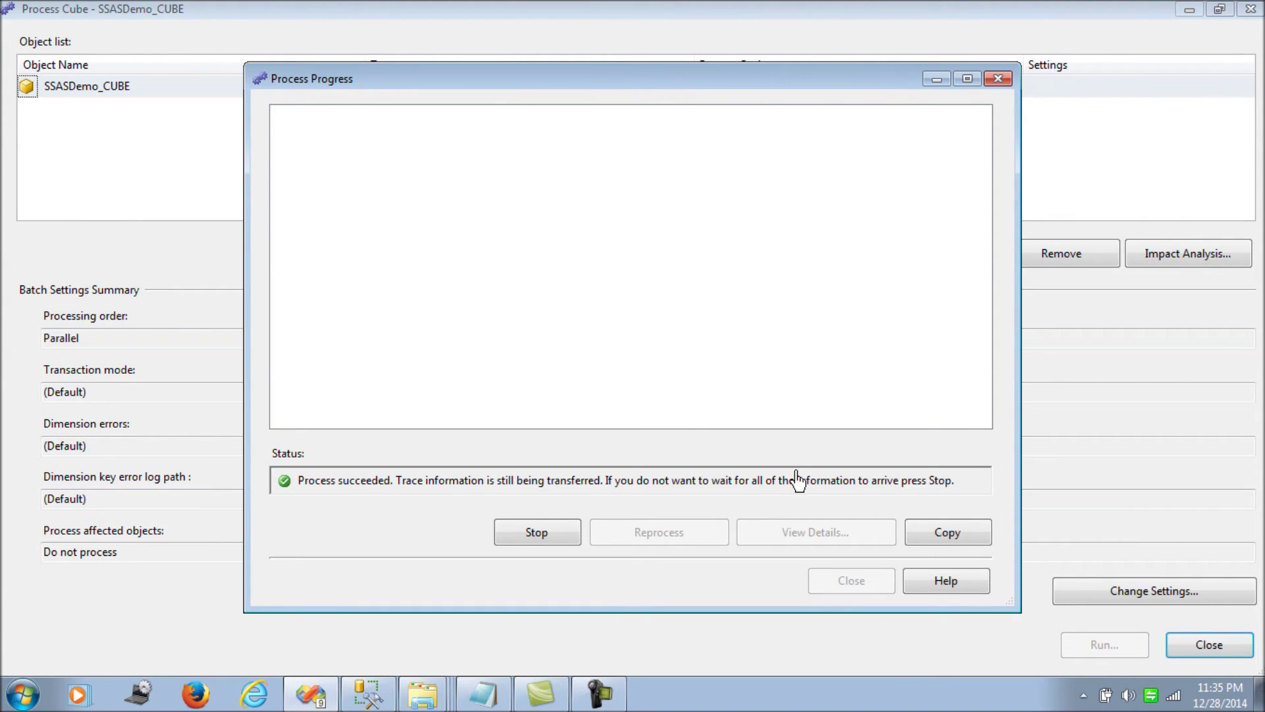
pyautogui.click(842, 584)
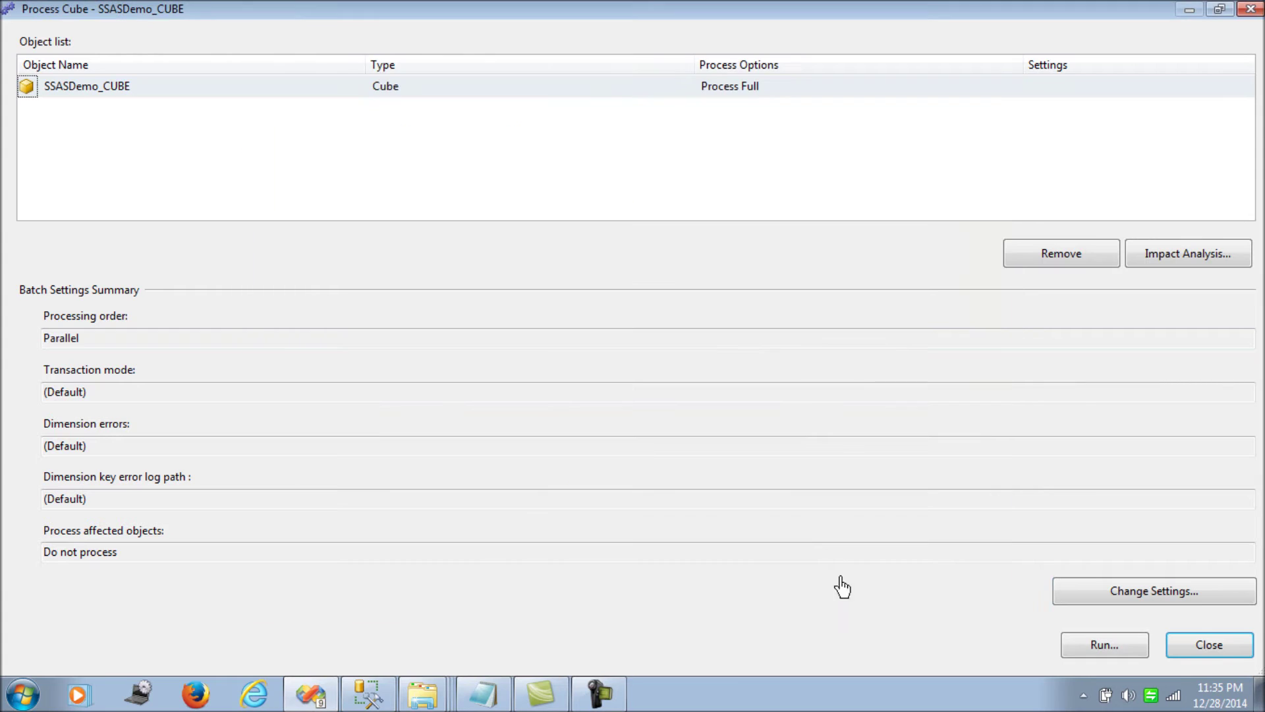
pyautogui.click(1208, 644)
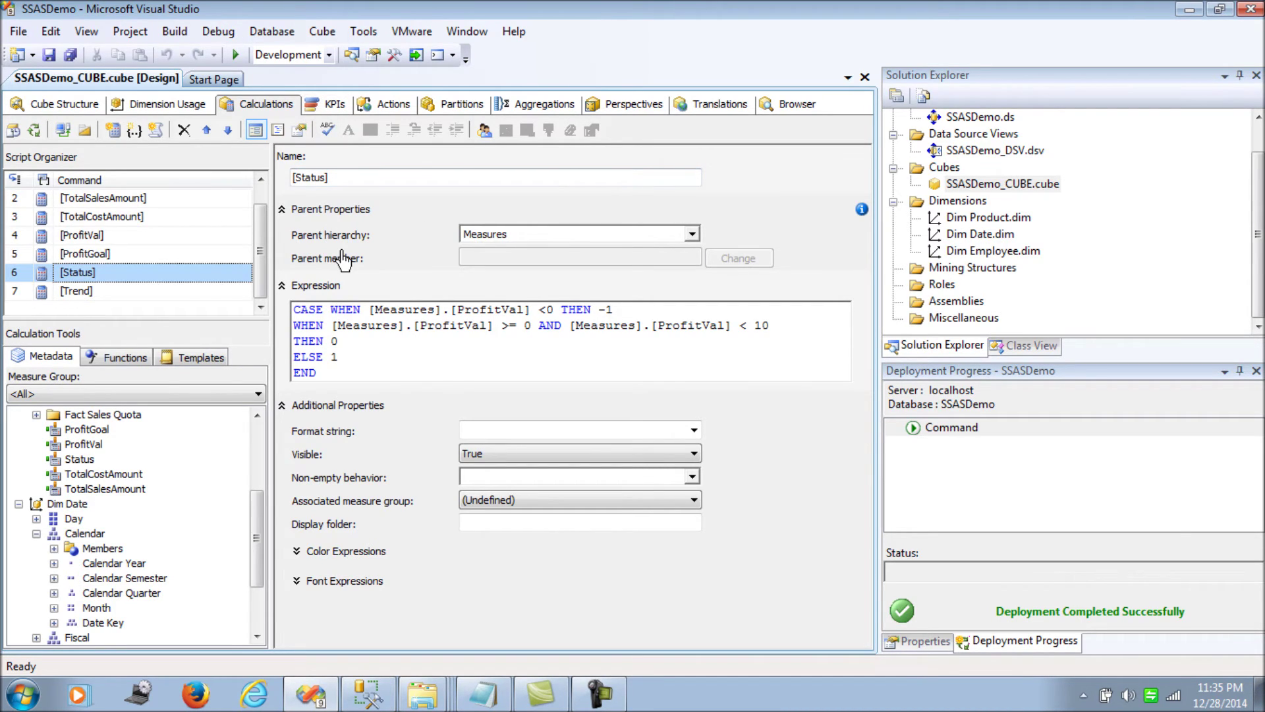
# Add a new KPI to the cube and name it Profitablity.
pyautogui.click(331, 107)
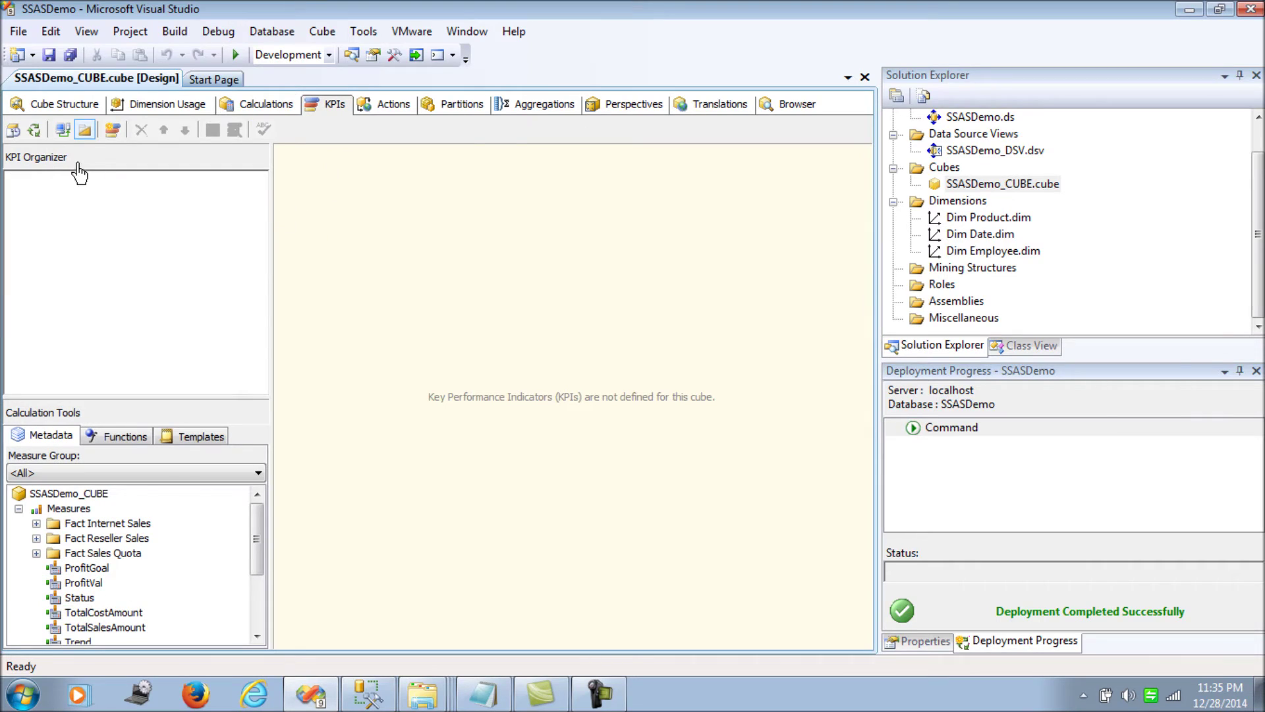
pyautogui.click(110, 132)
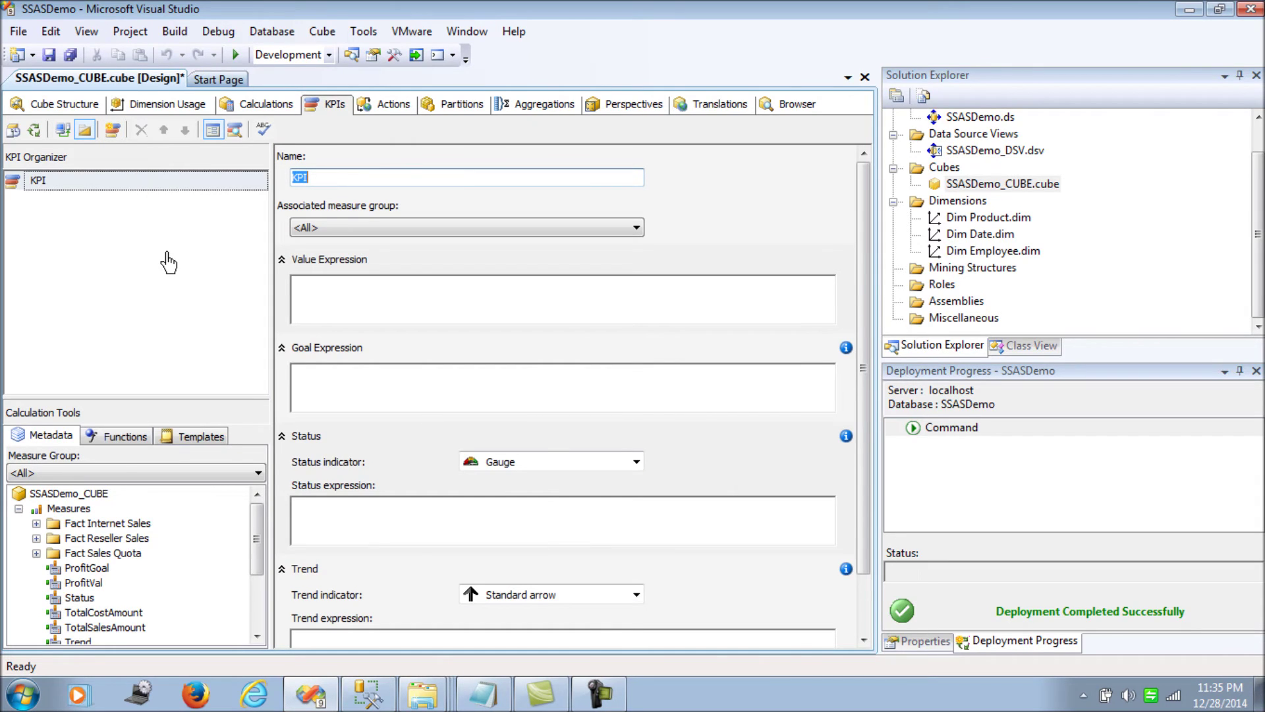
pyautogui.click(335, 179)
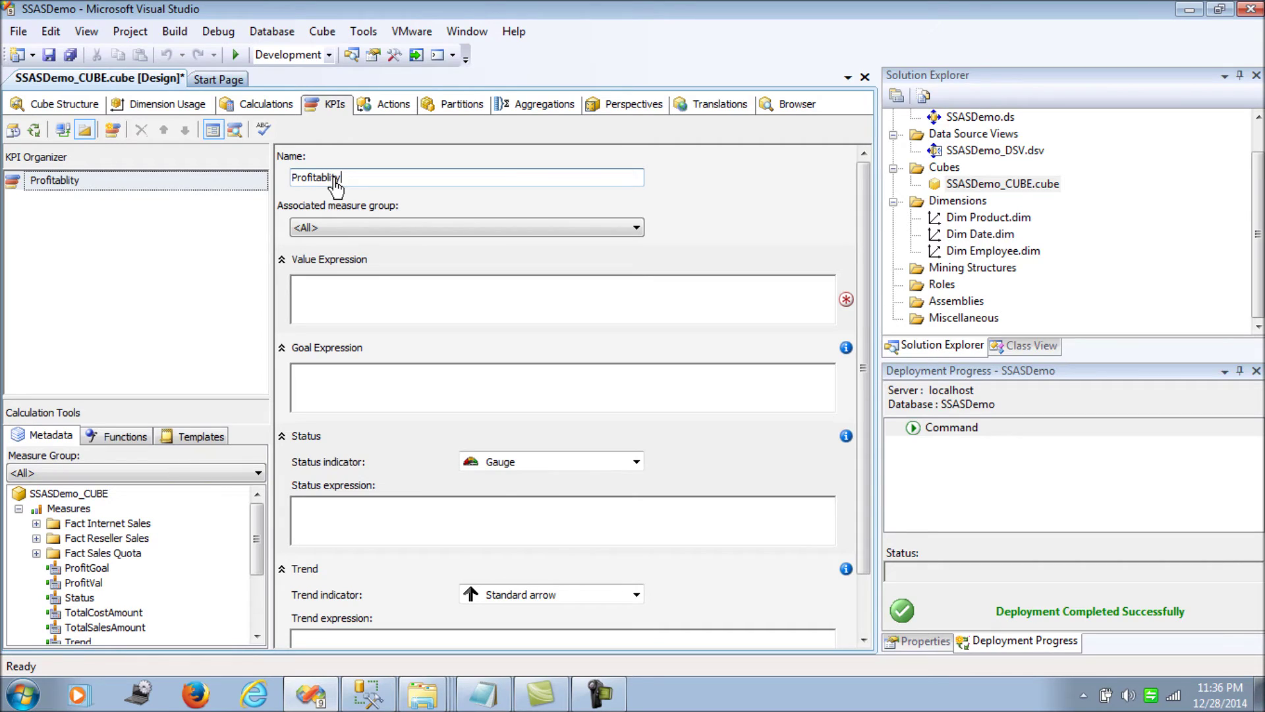
# Look over the Value, Goal, Status and Trend expression fields of the Profitablity KPI.
pyautogui.click(373, 306)
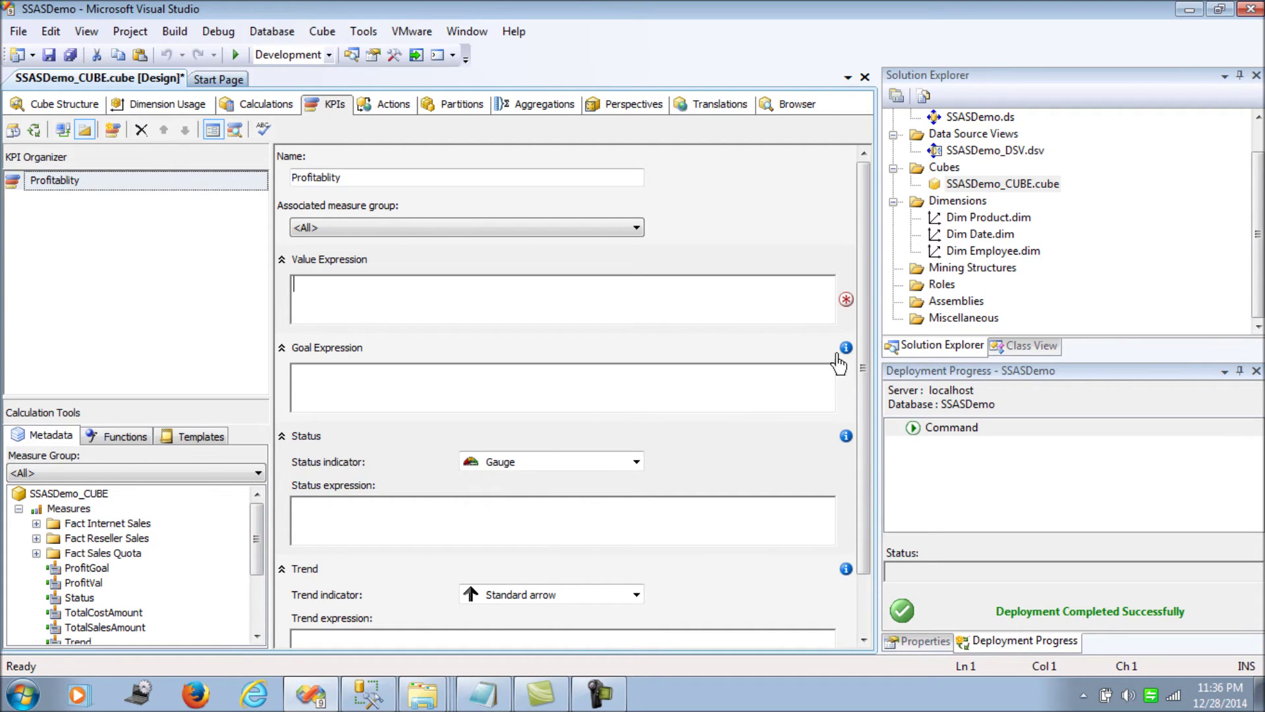
pyautogui.scroll(-2, 868, 425)
pyautogui.scroll(2, 867, 426)
pyautogui.click(333, 407)
pyautogui.click(367, 537)
pyautogui.scroll(-2, 864, 403)
pyautogui.click(524, 601)
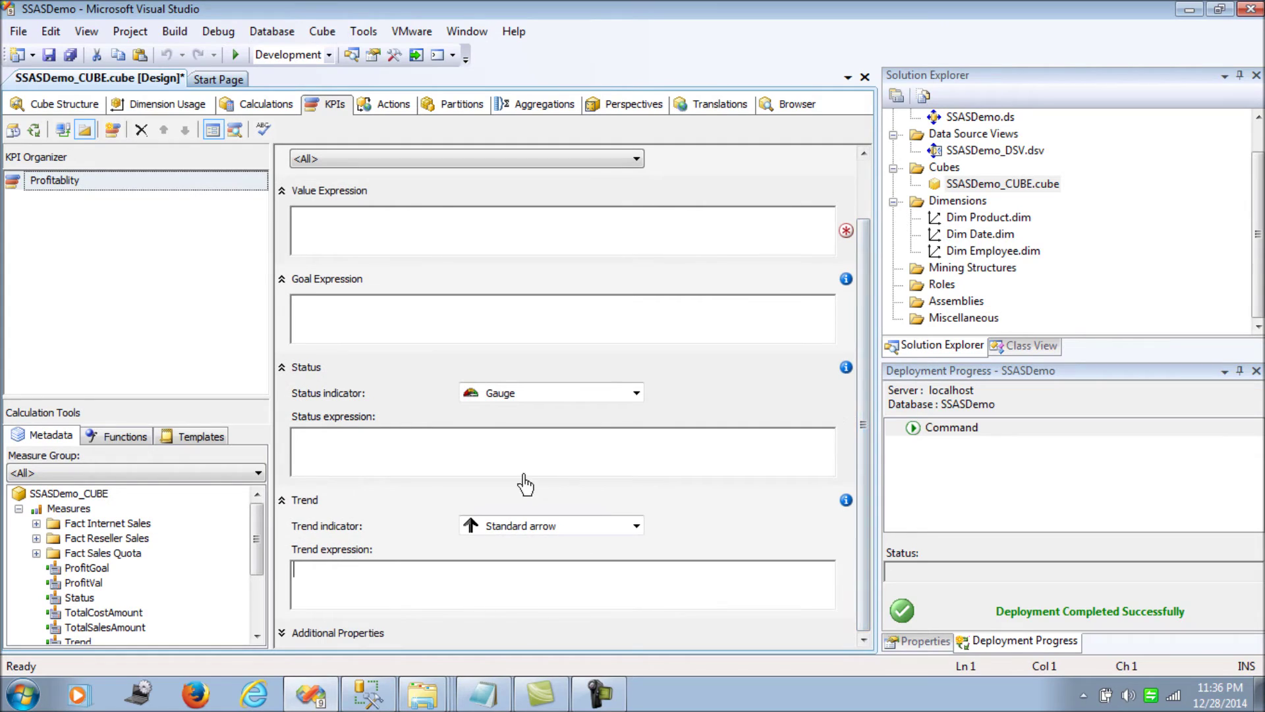
# Fill the KPI's Value Expression with the ProfitVal measure and its Goal Expression with the ProfitGoal measure.
pyautogui.scroll(2, 864, 296)
pyautogui.click(392, 301)
pyautogui.moveTo(258, 509); pyautogui.dragTo(261, 542)
pyautogui.moveTo(89, 553); pyautogui.dragTo(168, 535)
pyautogui.moveTo(168, 535); pyautogui.dragTo(342, 317)
pyautogui.moveTo(86, 539); pyautogui.dragTo(336, 386)
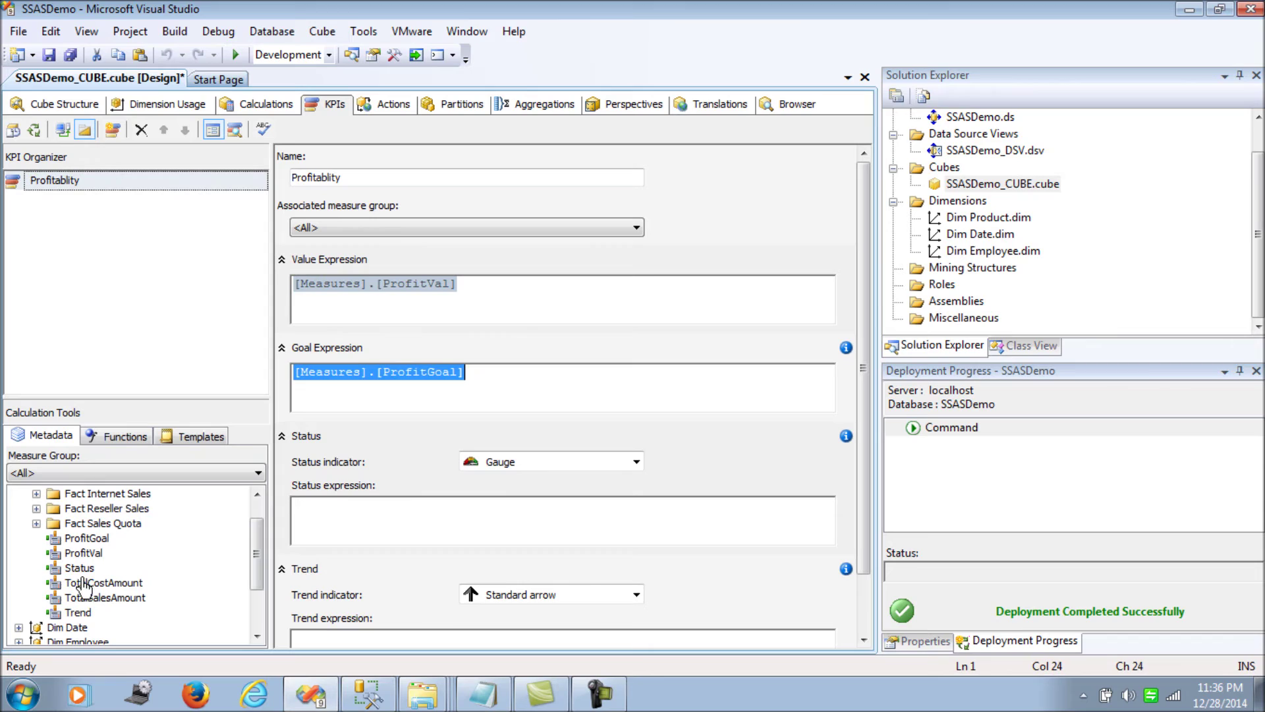
# Fill the KPI's Status expression with the Status measure and its Trend expression with the Trend measure.
pyautogui.moveTo(80, 568); pyautogui.dragTo(416, 542)
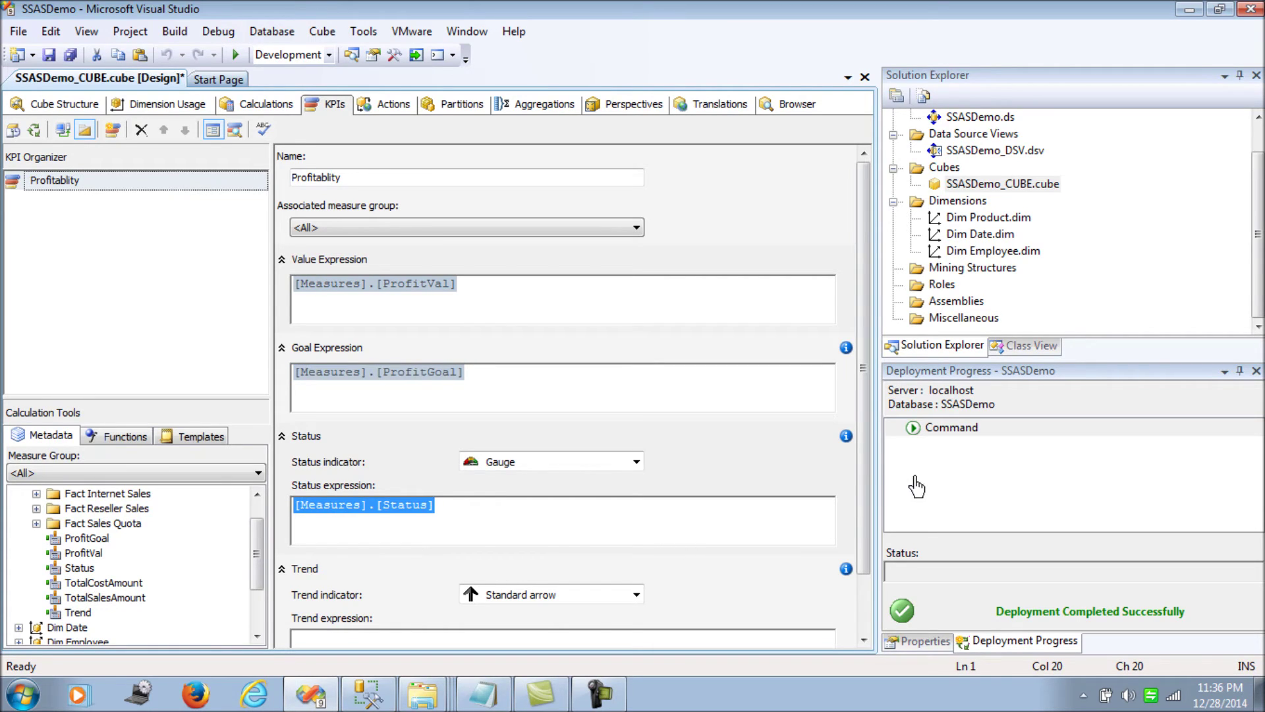
pyautogui.scroll(-2, 860, 567)
pyautogui.moveTo(78, 613); pyautogui.dragTo(428, 590)
pyautogui.click(452, 591)
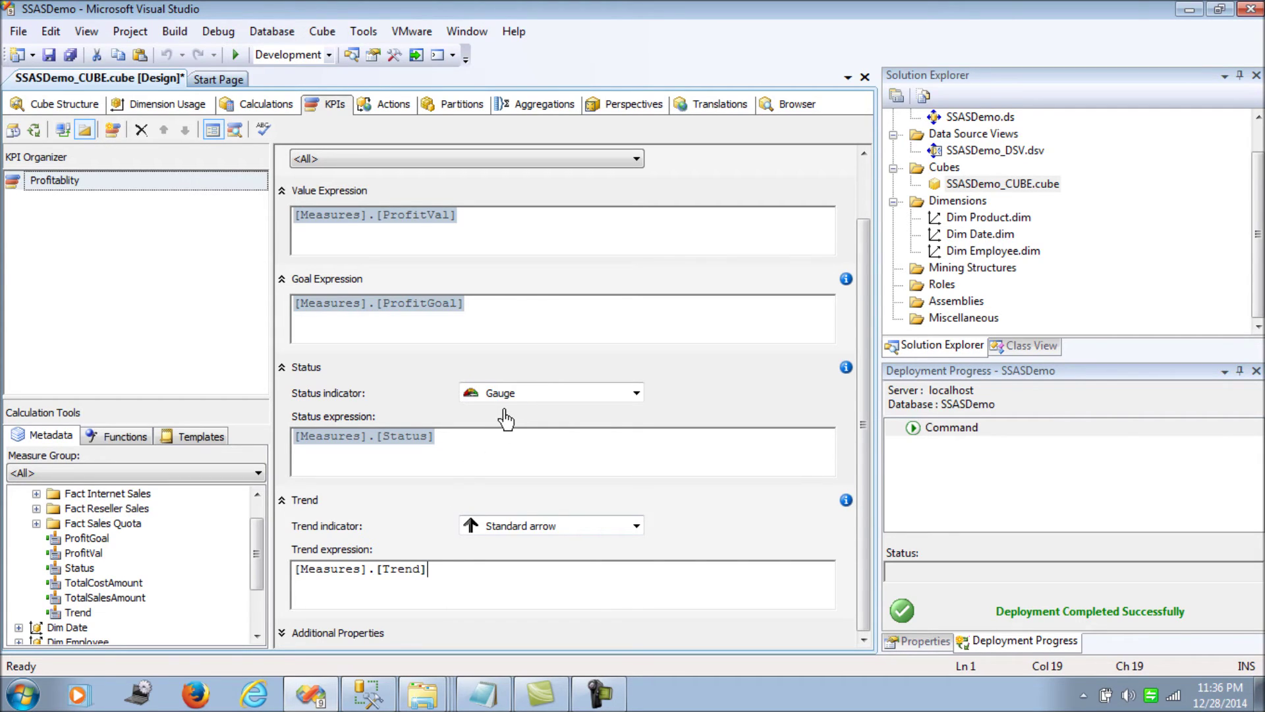
# Set the KPI's status indicator to Road signs and choose Standard arrow as its trend indicator.
pyautogui.click(523, 395)
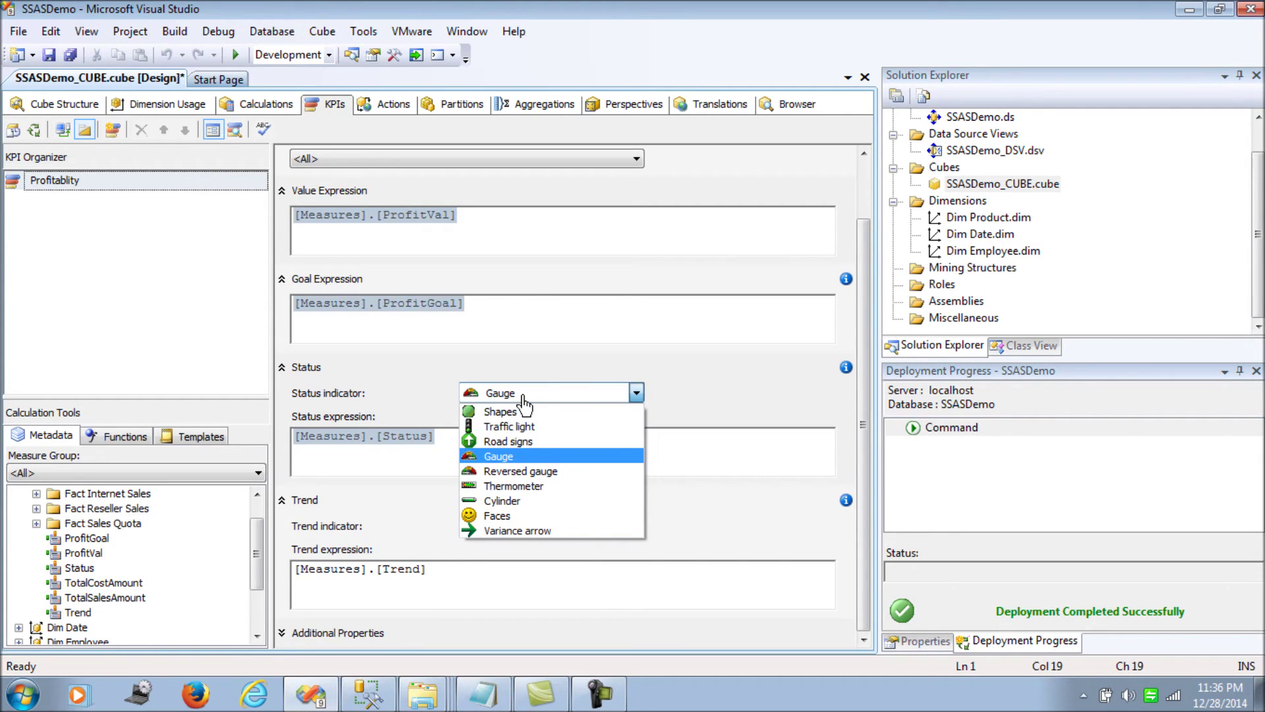
pyautogui.click(509, 442)
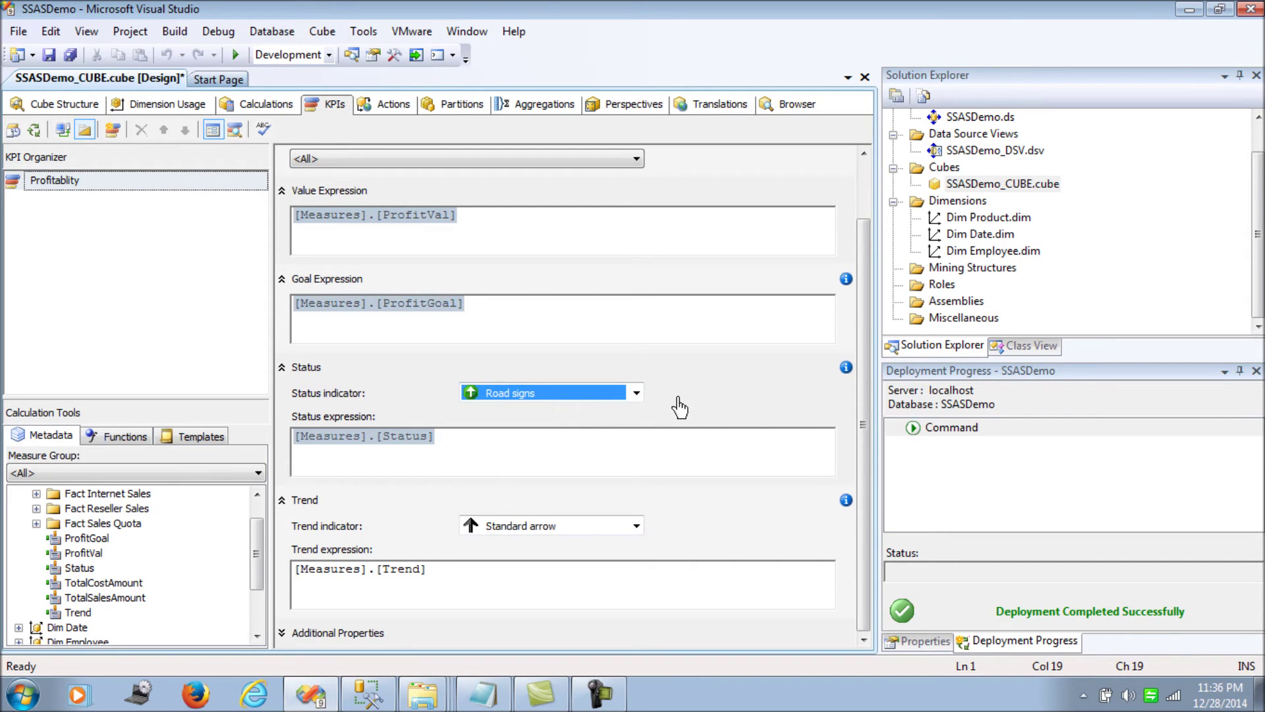
pyautogui.click(580, 527)
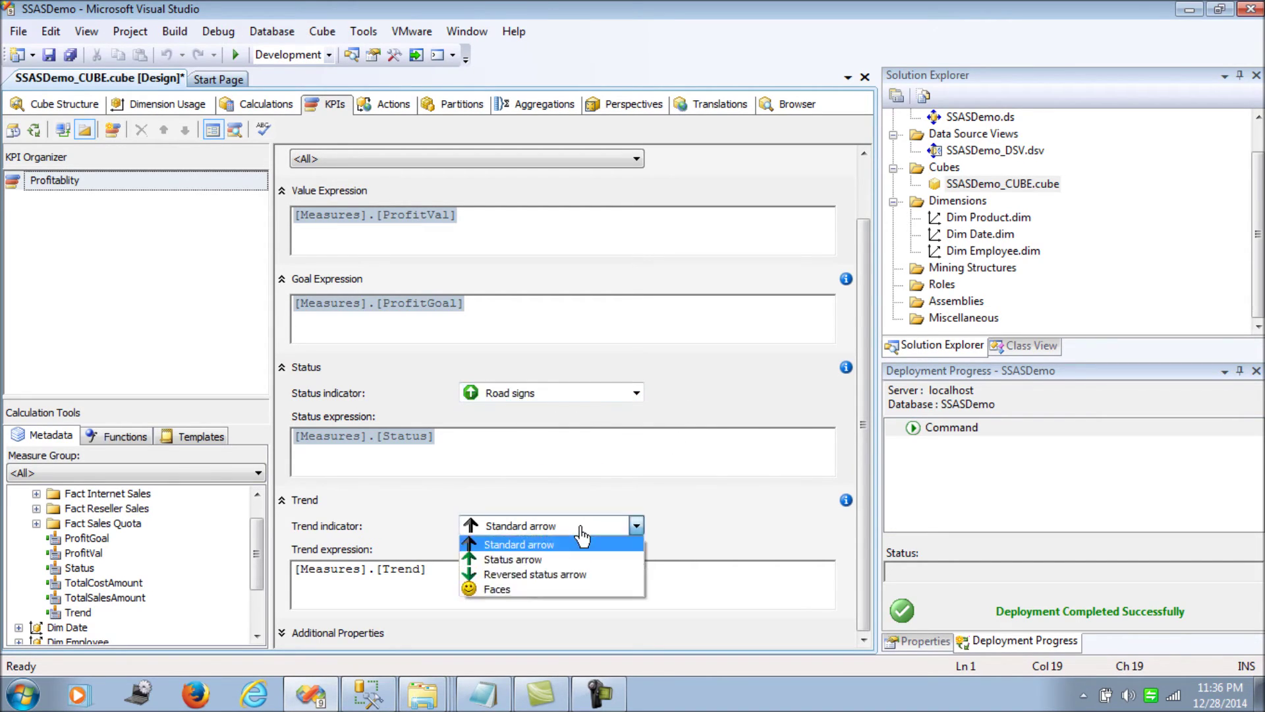
pyautogui.click(581, 531)
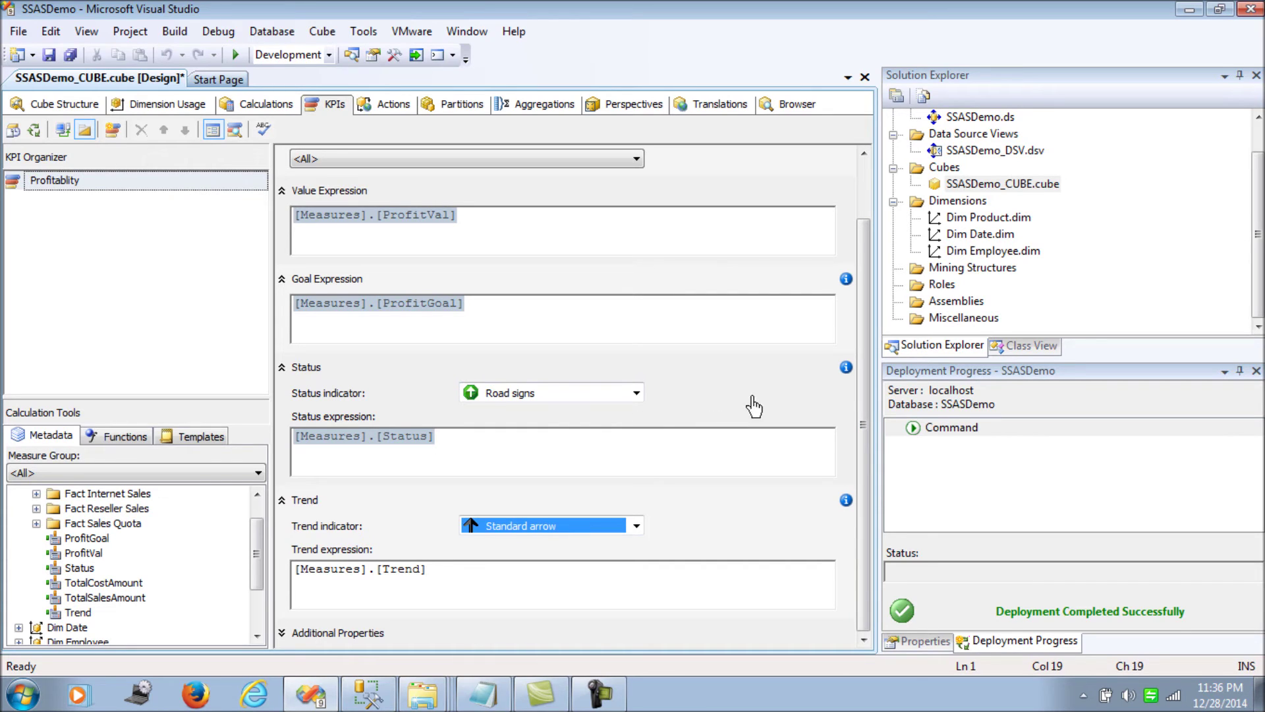
# Build and deploy the project with the Profitablity KPI and run a Process Full on SSASDemo_CUBE.
pyautogui.scroll(2, 865, 379)
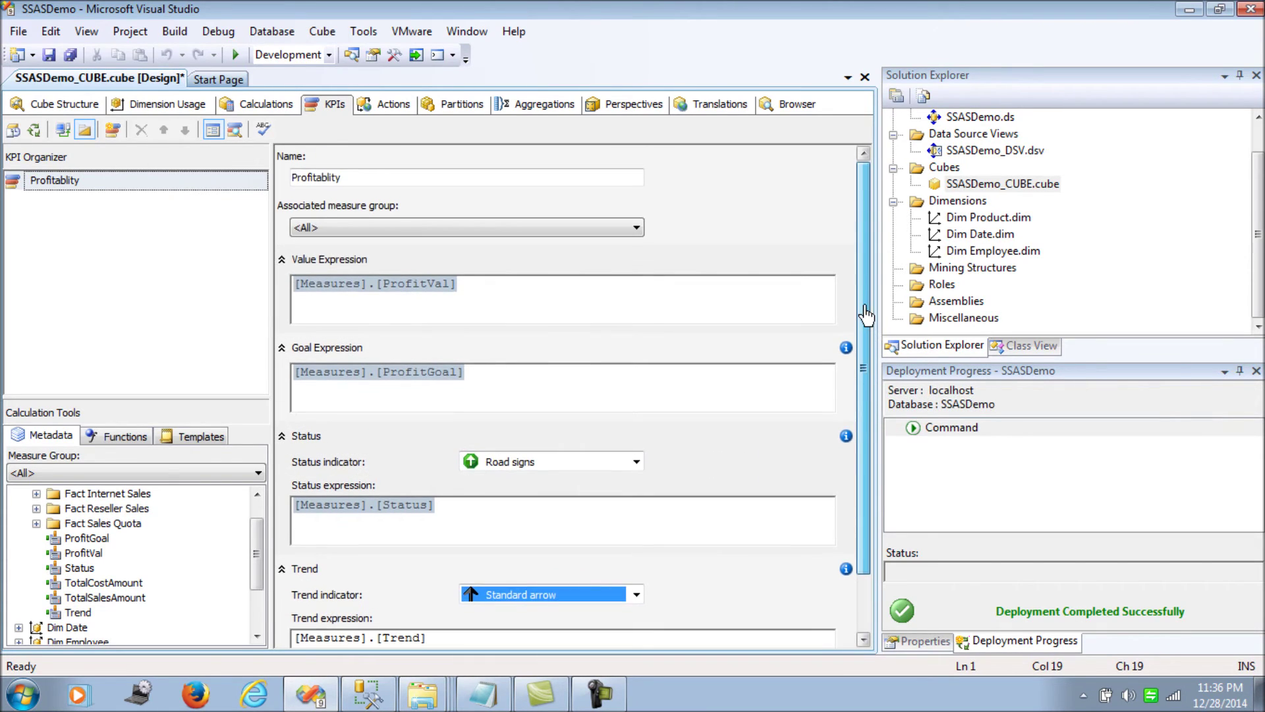
pyautogui.scroll(-2, 865, 378)
pyautogui.click(34, 130)
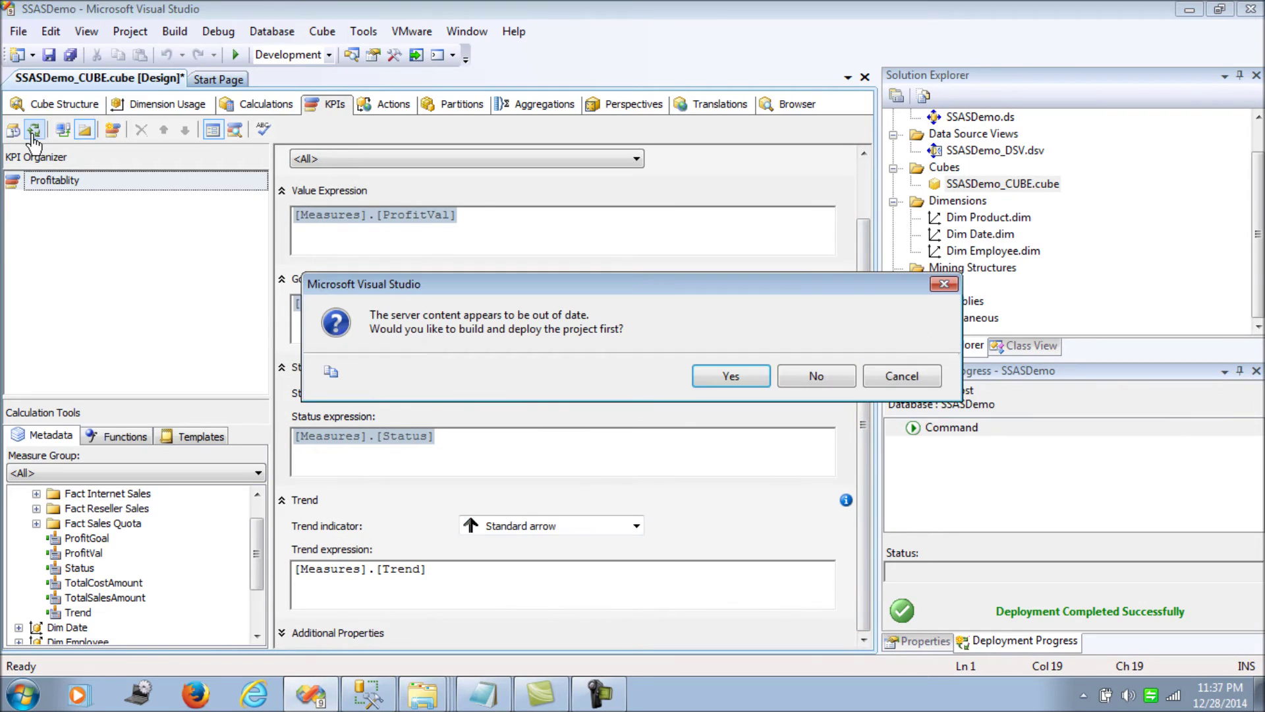
pyautogui.click(728, 374)
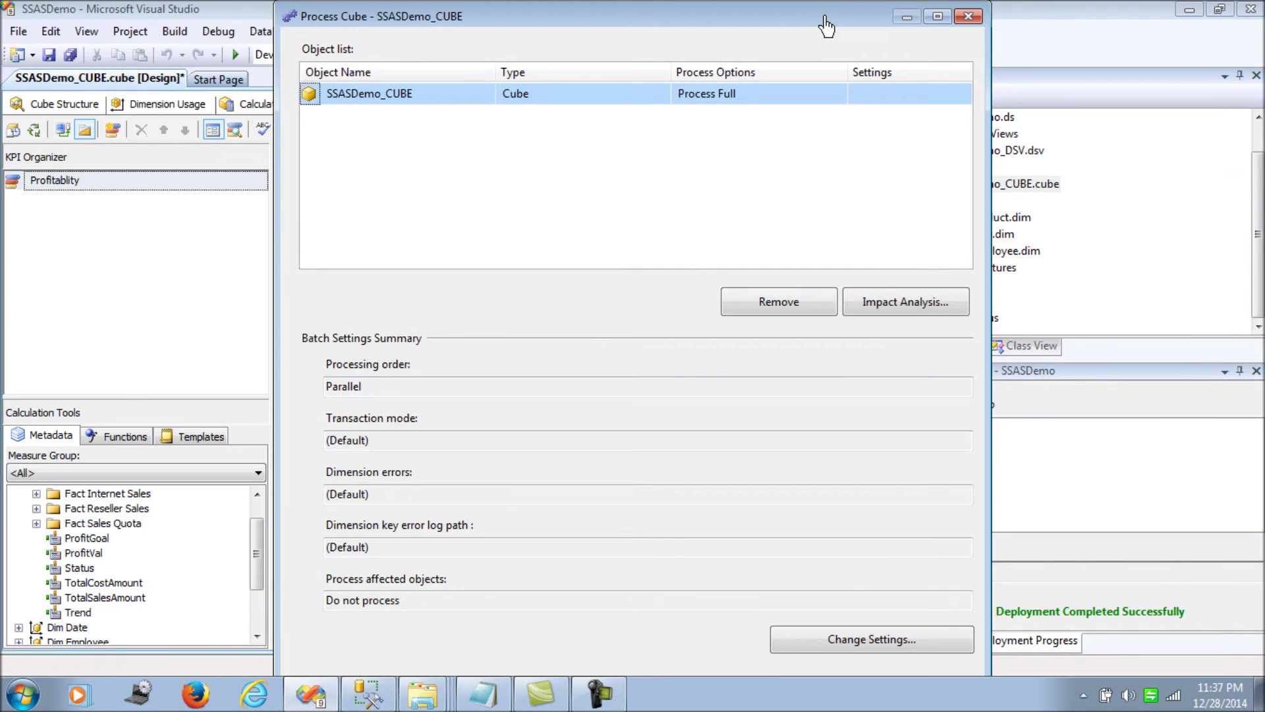
pyautogui.doubleClick(825, 26)
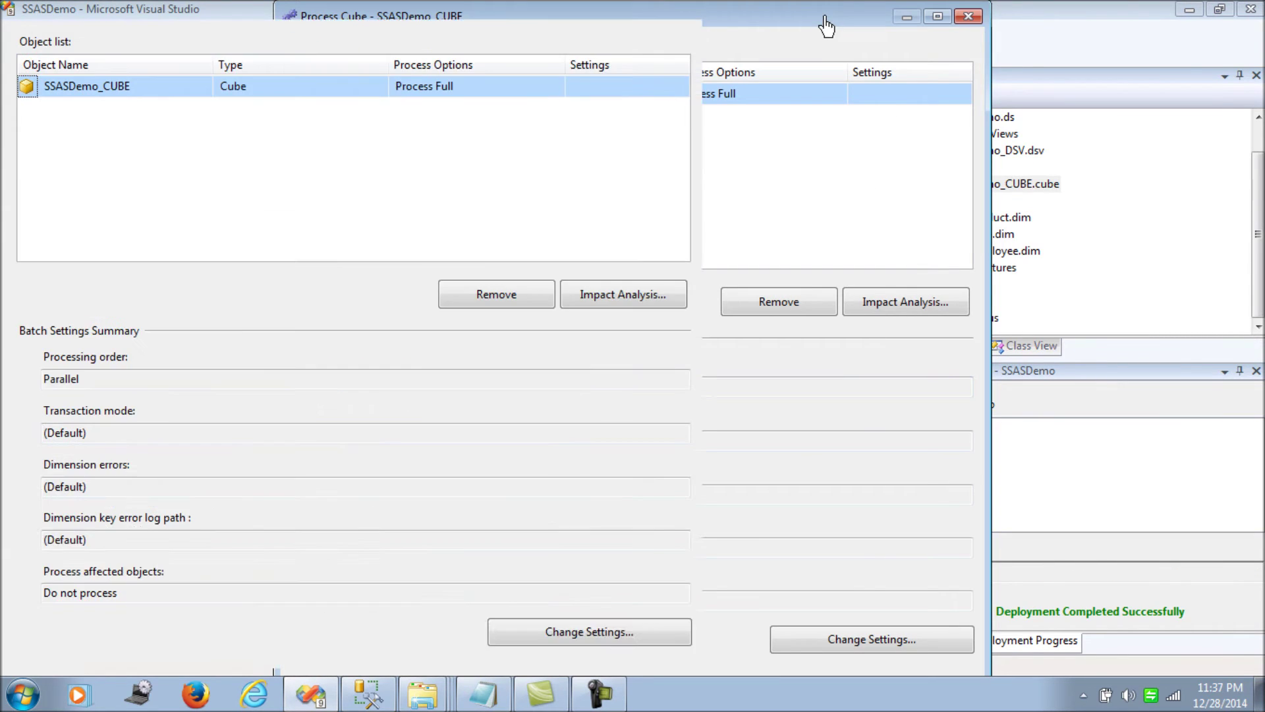
pyautogui.click(1093, 646)
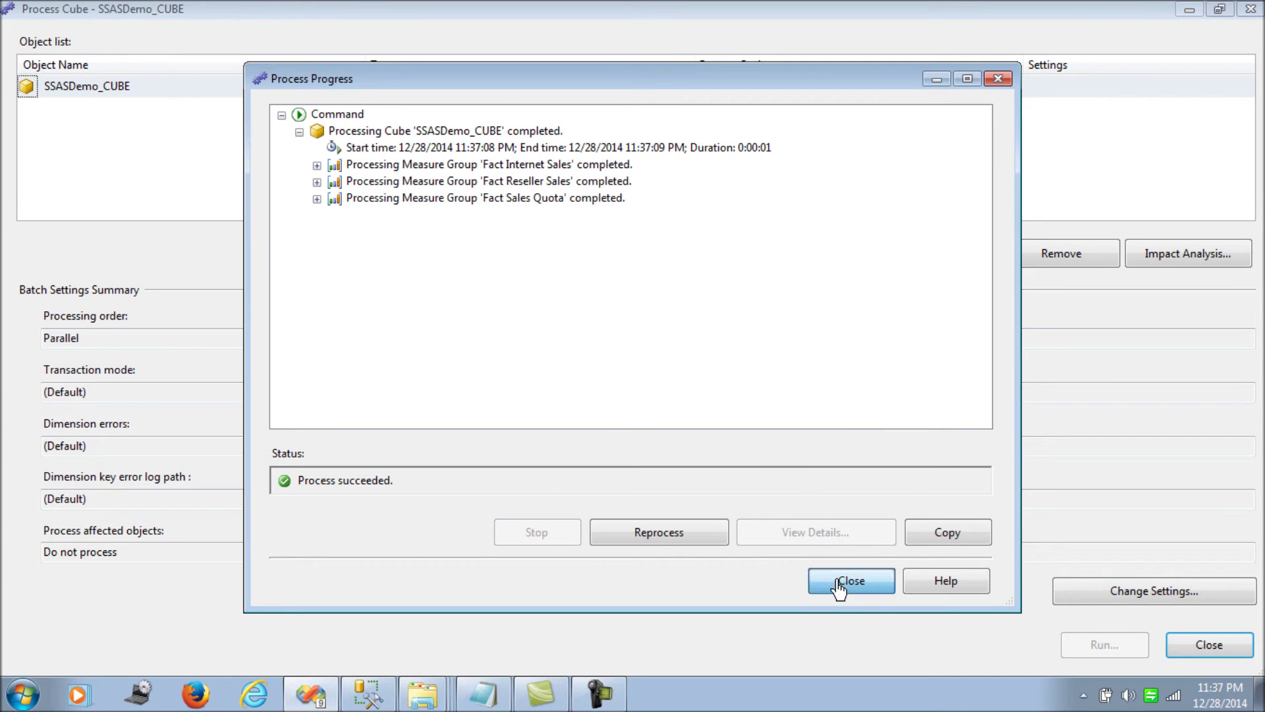
pyautogui.click(849, 581)
pyautogui.click(1186, 642)
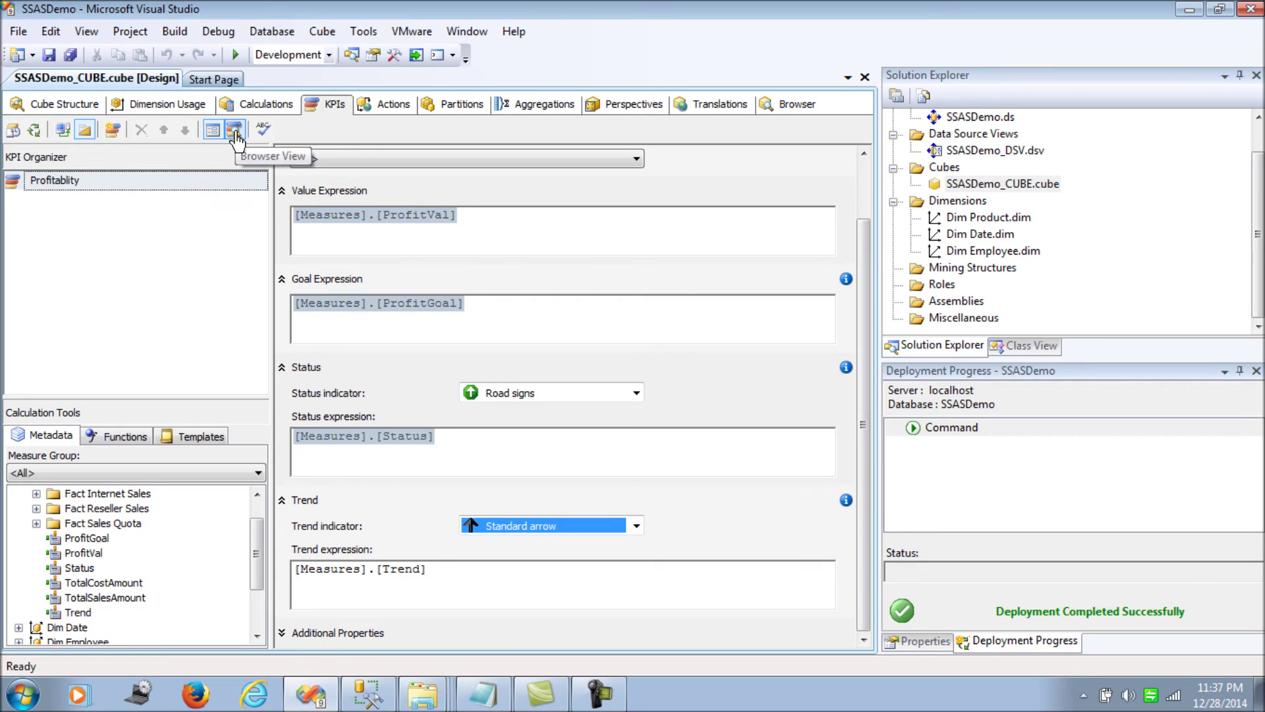
# Show the Profitablity KPI in browser view and delete its existing Ship Date and Dim Product filters.
pyautogui.click(235, 130)
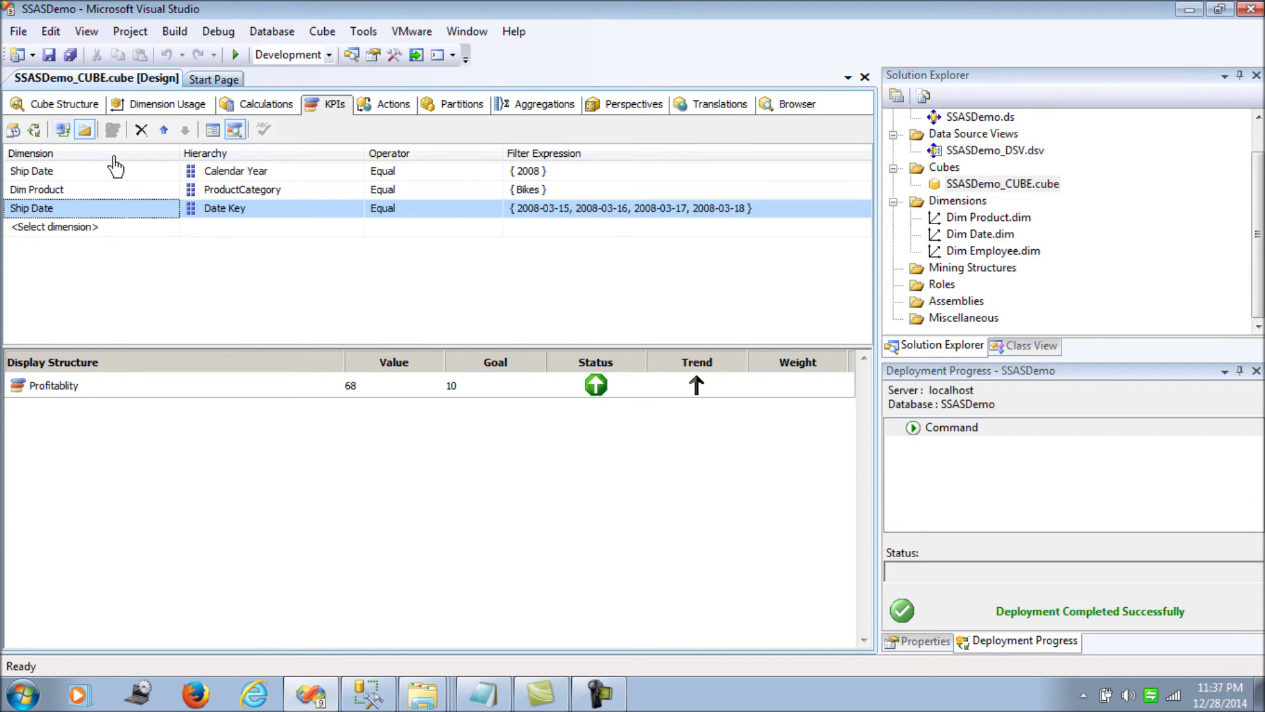
pyautogui.rightClick(152, 212)
pyautogui.click(166, 246)
pyautogui.rightClick(158, 191)
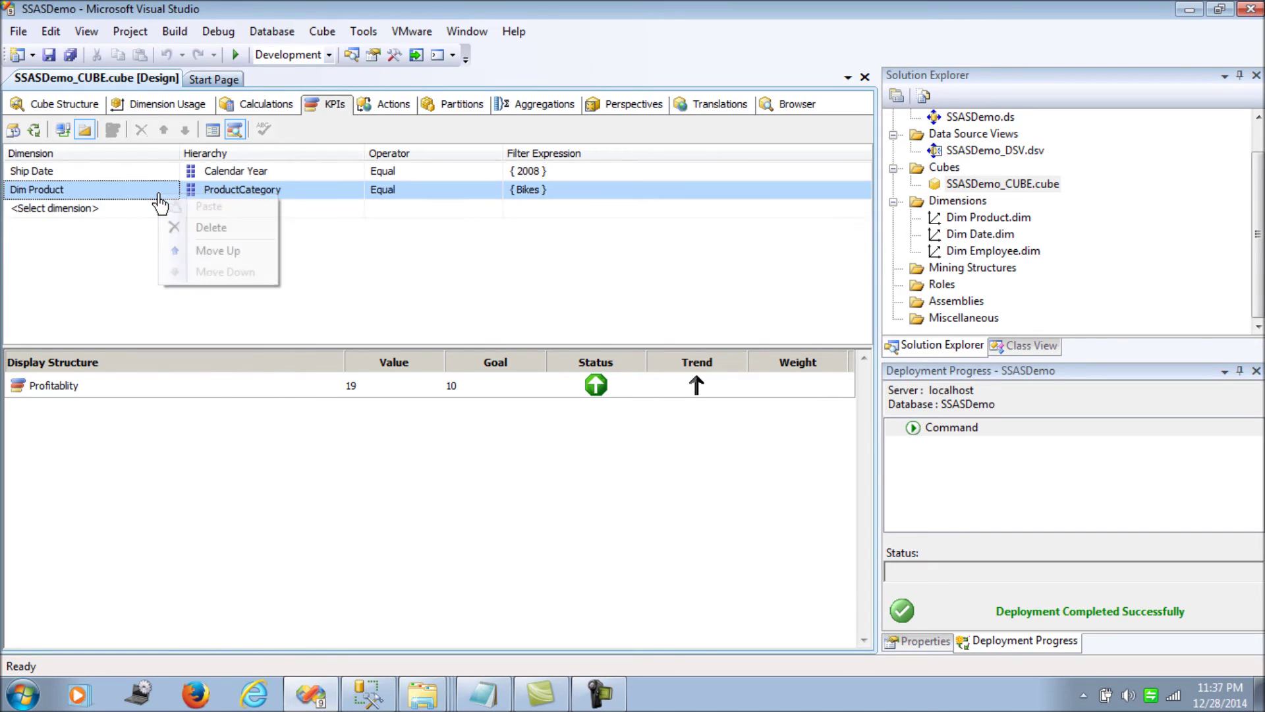
pyautogui.click(197, 222)
pyautogui.rightClick(154, 177)
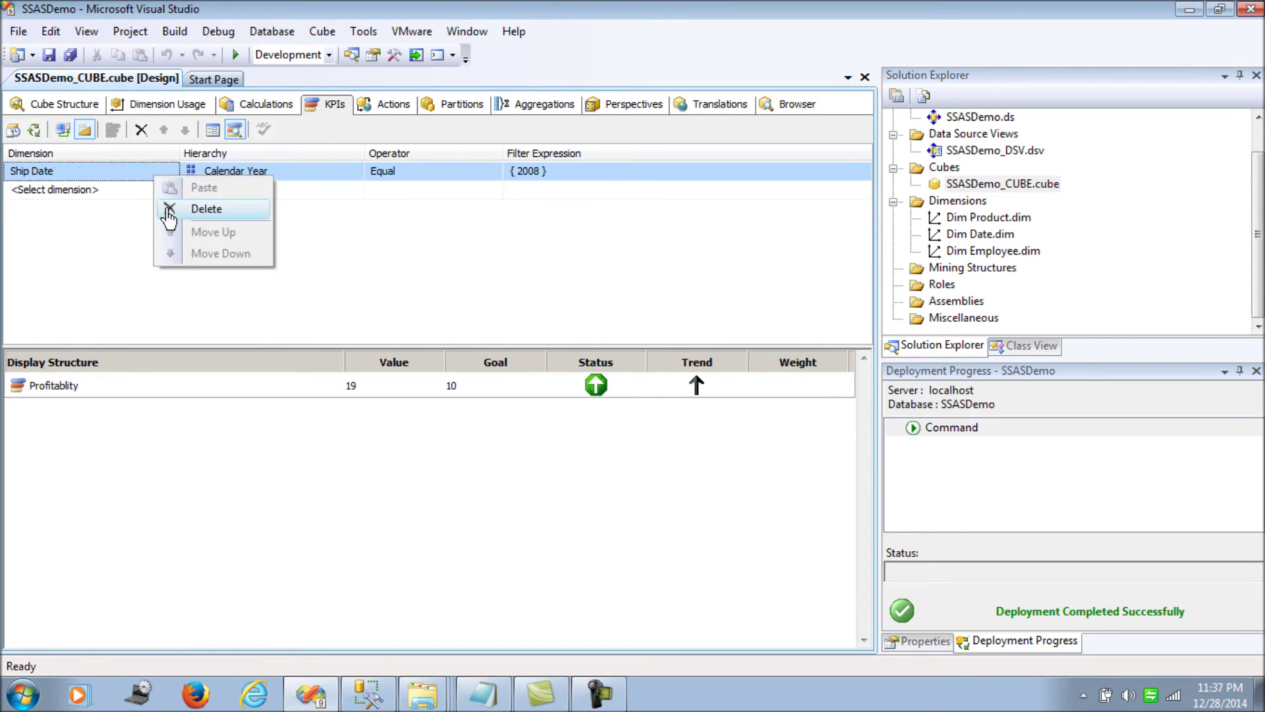
pyautogui.click(173, 208)
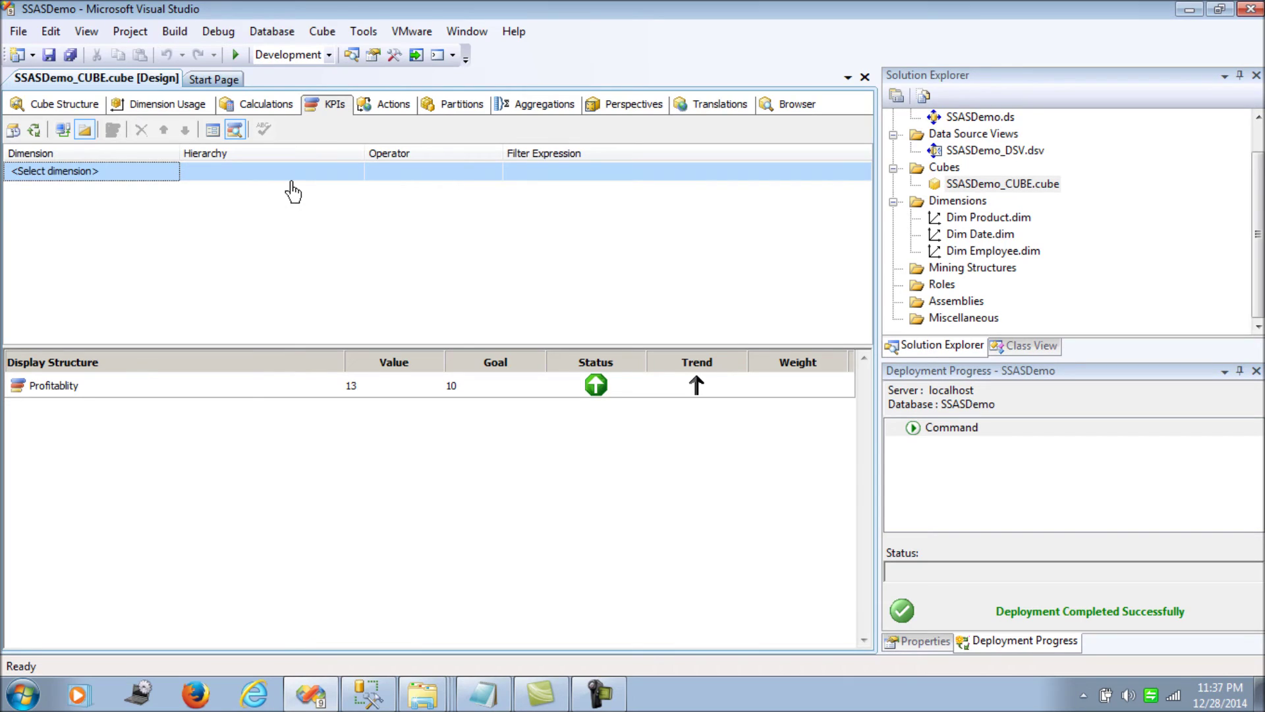
# Add a KPI browser filter on the Ship Date dimension with the Calendar Year hierarchy.
pyautogui.click(161, 170)
pyautogui.click(181, 173)
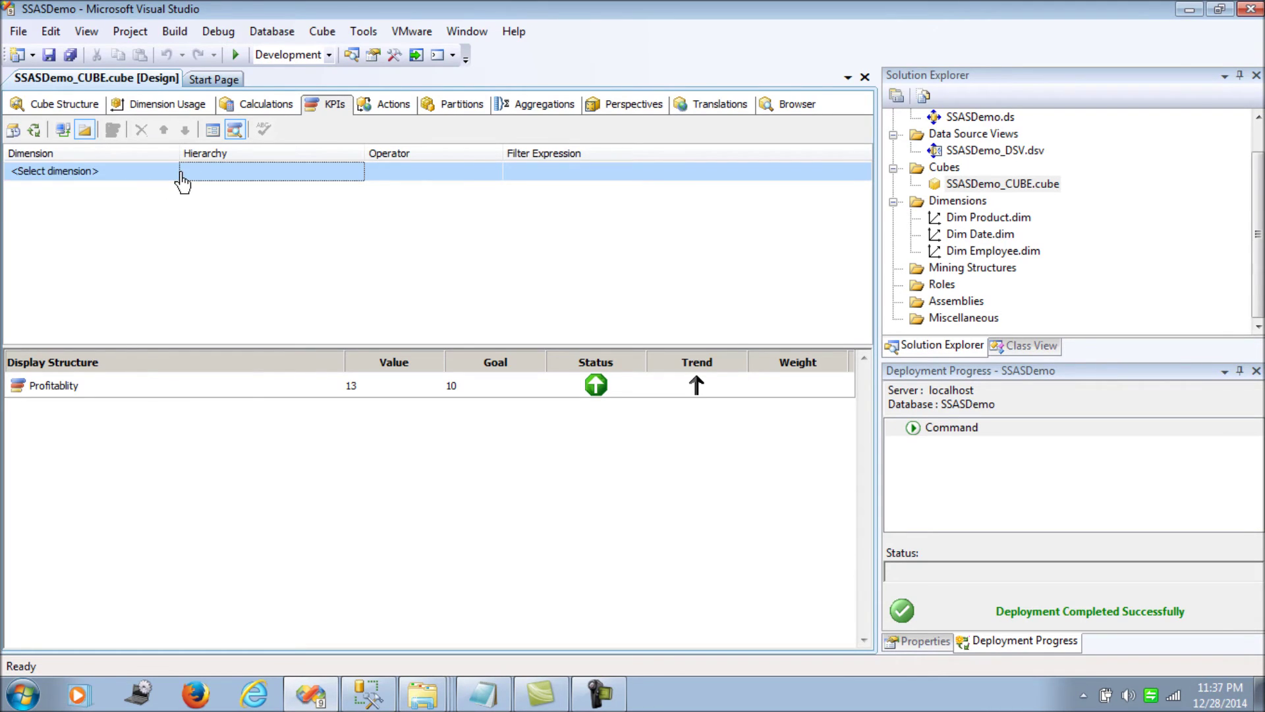
pyautogui.click(173, 173)
pyautogui.click(171, 172)
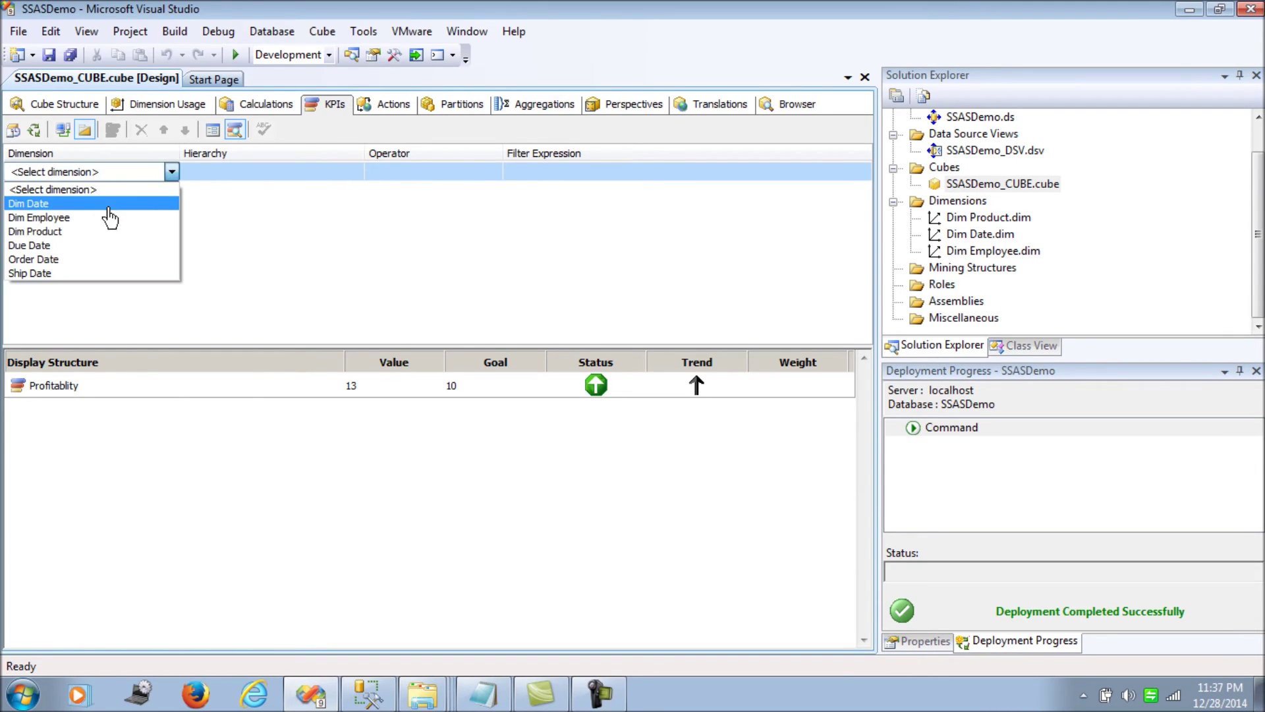
pyautogui.click(101, 273)
pyautogui.click(230, 173)
pyautogui.click(231, 172)
pyautogui.click(239, 232)
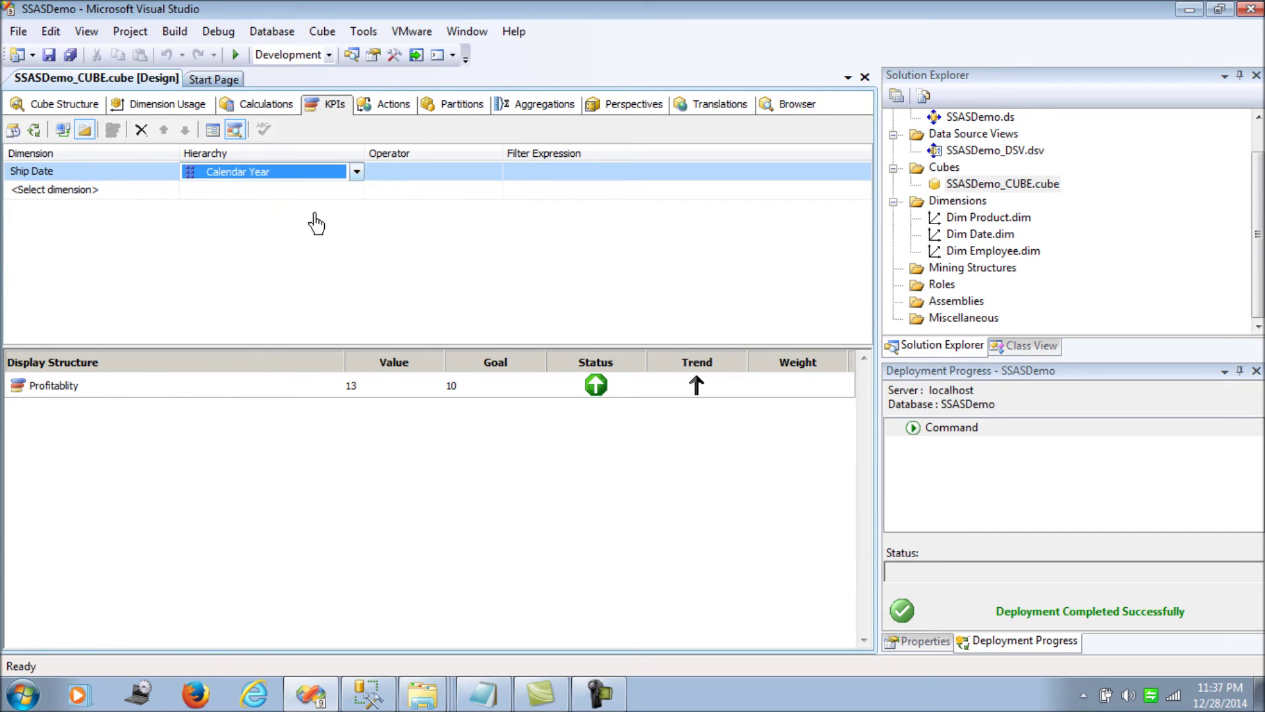
# Use the Equal operator for the Calendar Year filter, select 2006 as its filter expression and apply it to the KPI.
pyautogui.click(430, 176)
pyautogui.click(602, 173)
pyautogui.click(602, 173)
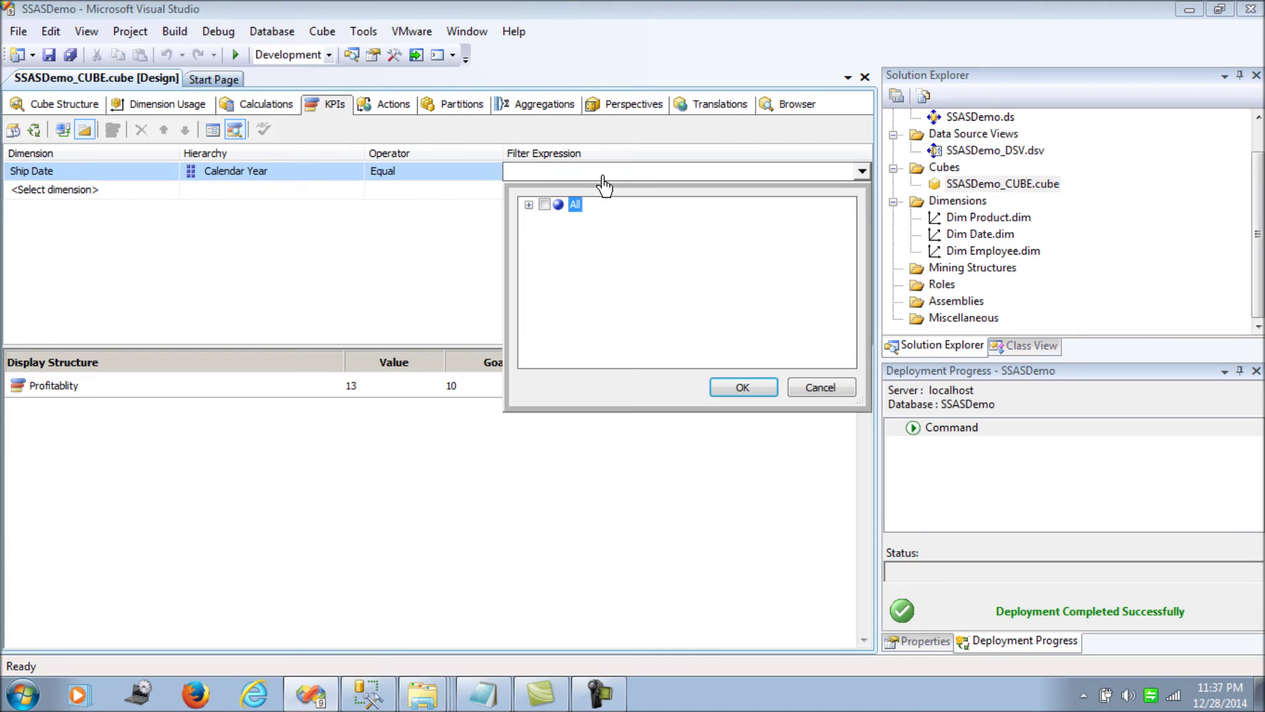
pyautogui.click(529, 206)
pyautogui.click(563, 235)
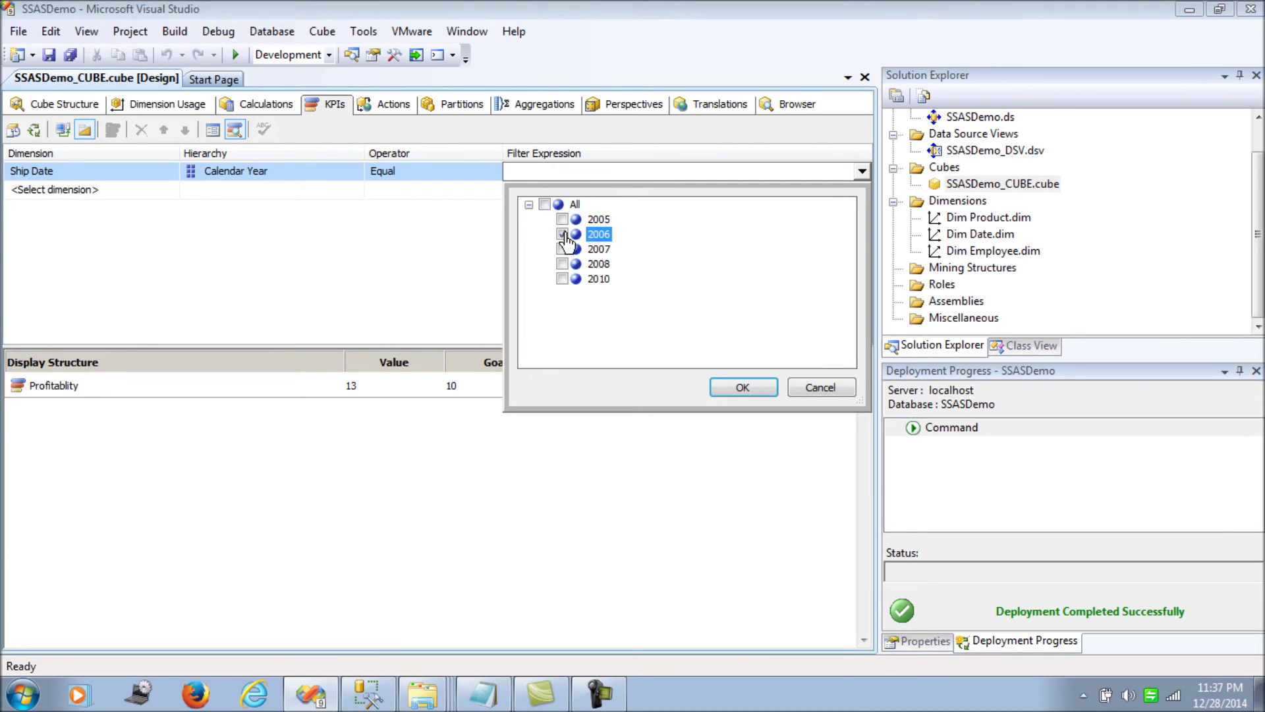
pyautogui.click(740, 389)
pyautogui.click(564, 191)
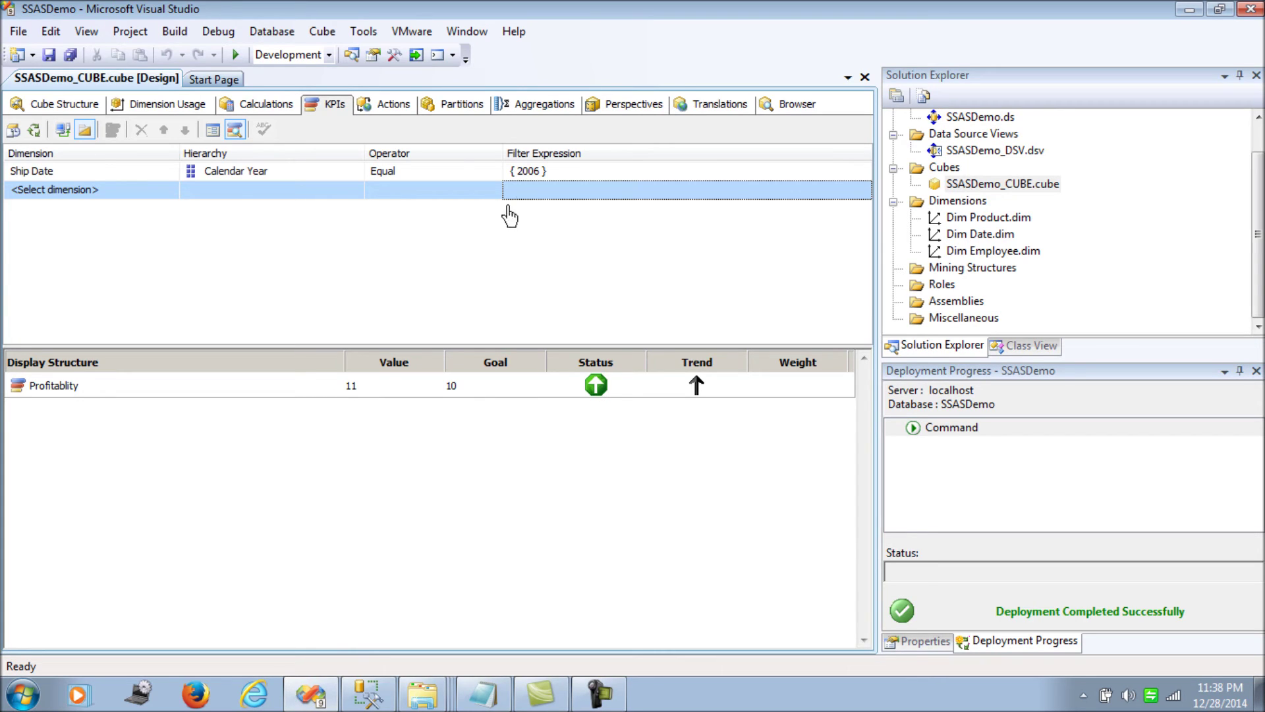
# Change the Calendar Year filter to 2007 and check the Profitablity KPI's status.
pyautogui.click(525, 172)
pyautogui.click(562, 249)
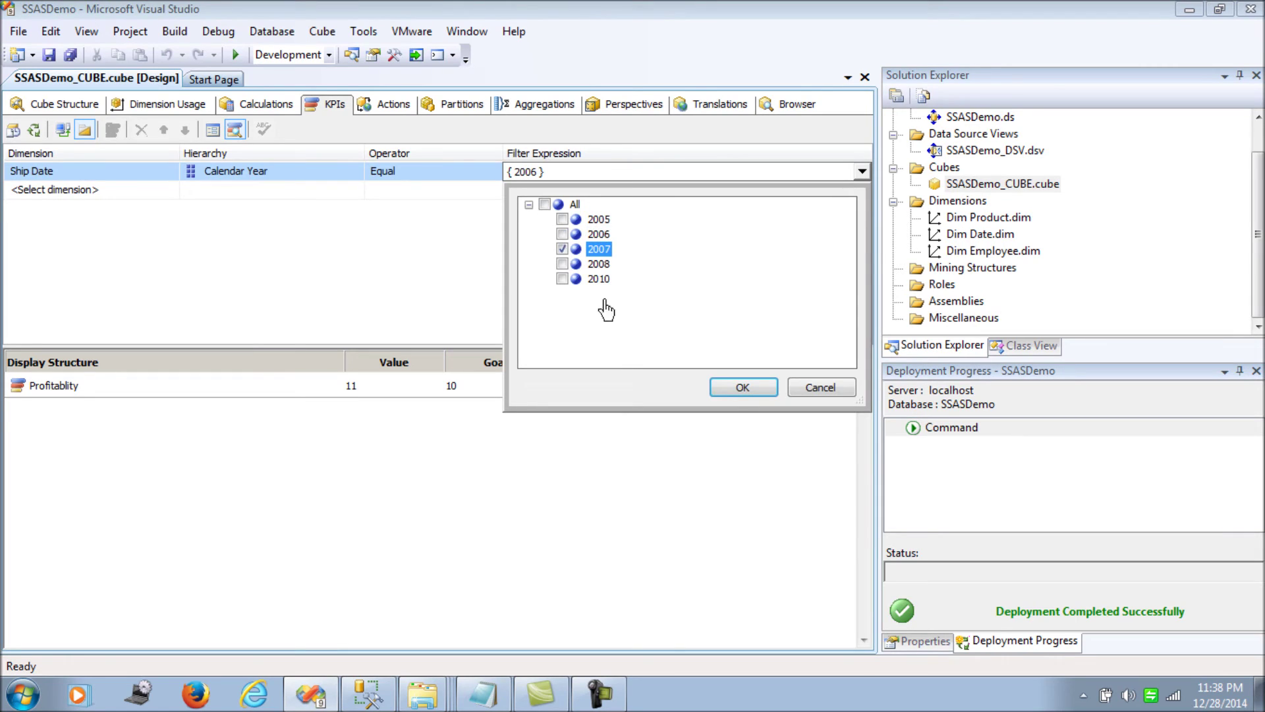
pyautogui.click(742, 387)
pyautogui.click(573, 197)
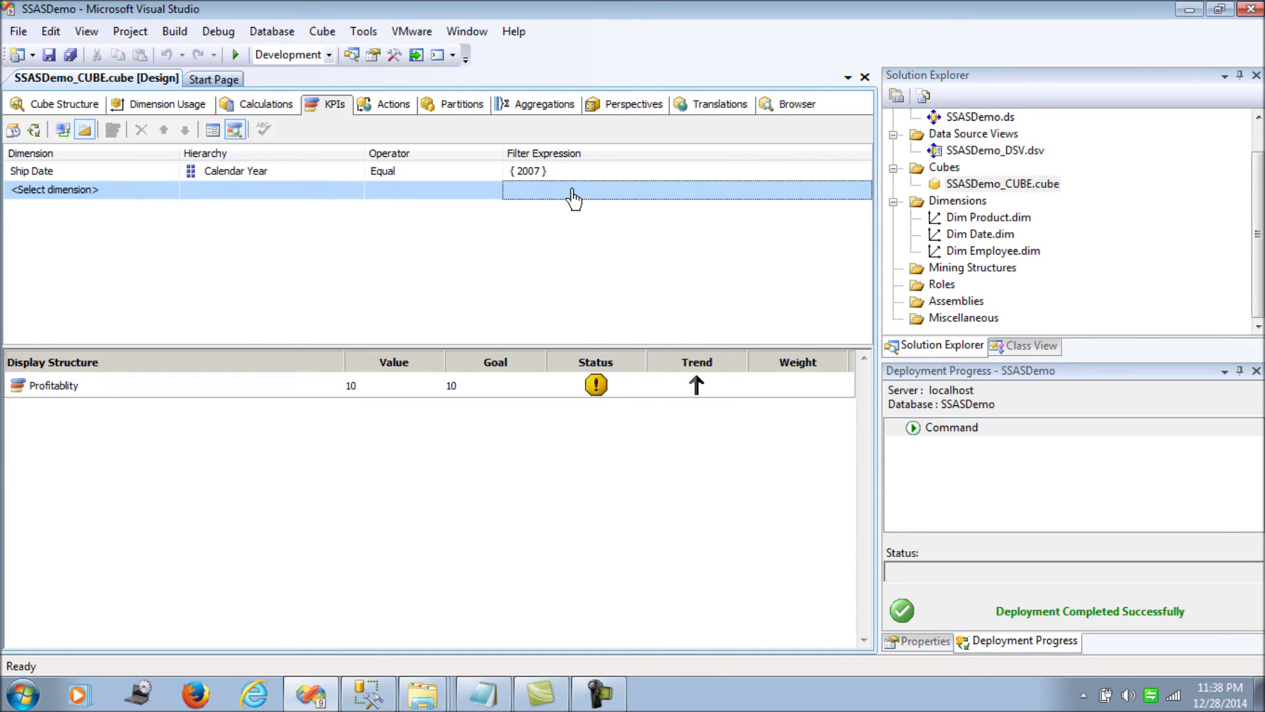
pyautogui.moveTo(601, 399)
# Change the Calendar Year filter to 2008 and view the Profitablity KPI for that year.
pyautogui.click(542, 175)
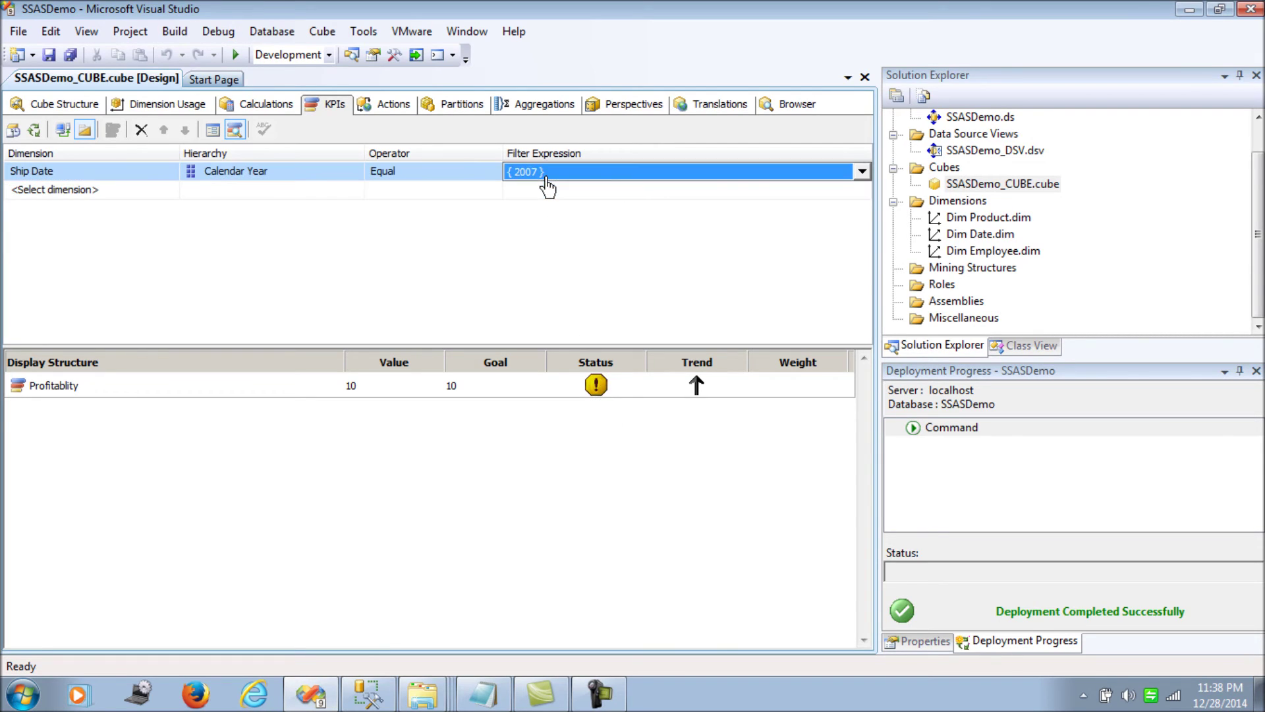
pyautogui.click(562, 264)
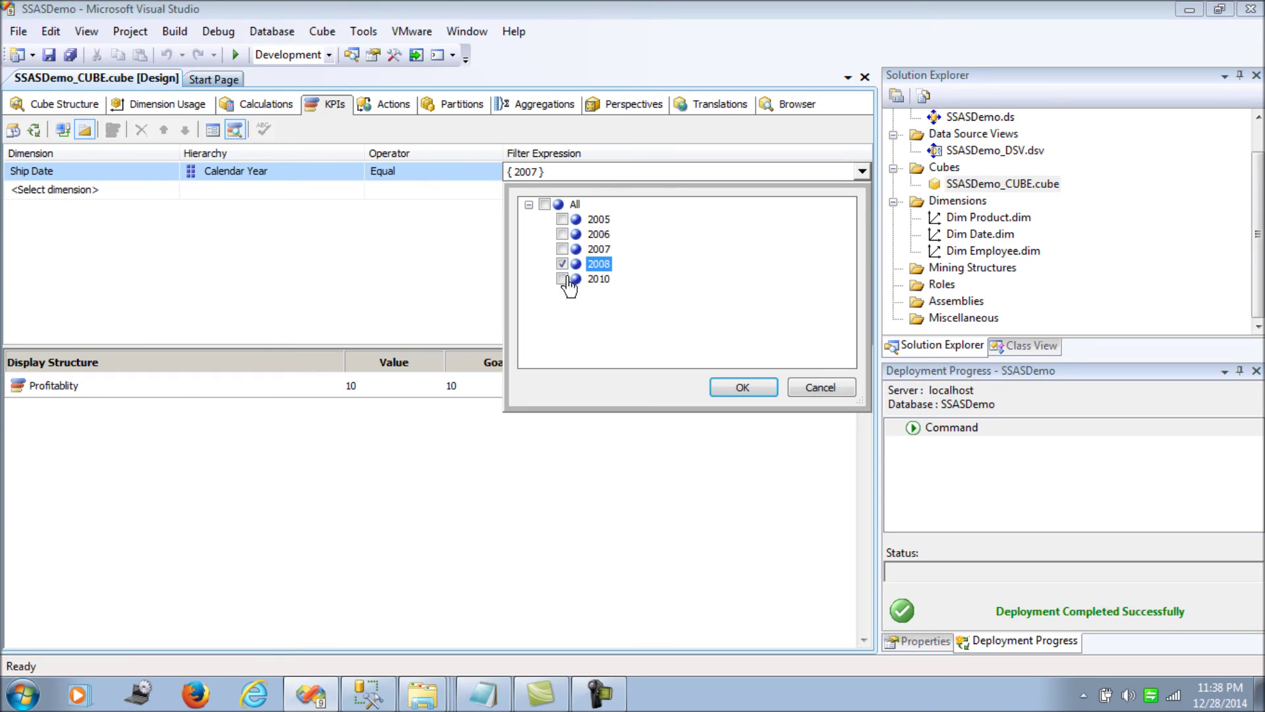
pyautogui.click(740, 389)
pyautogui.click(559, 195)
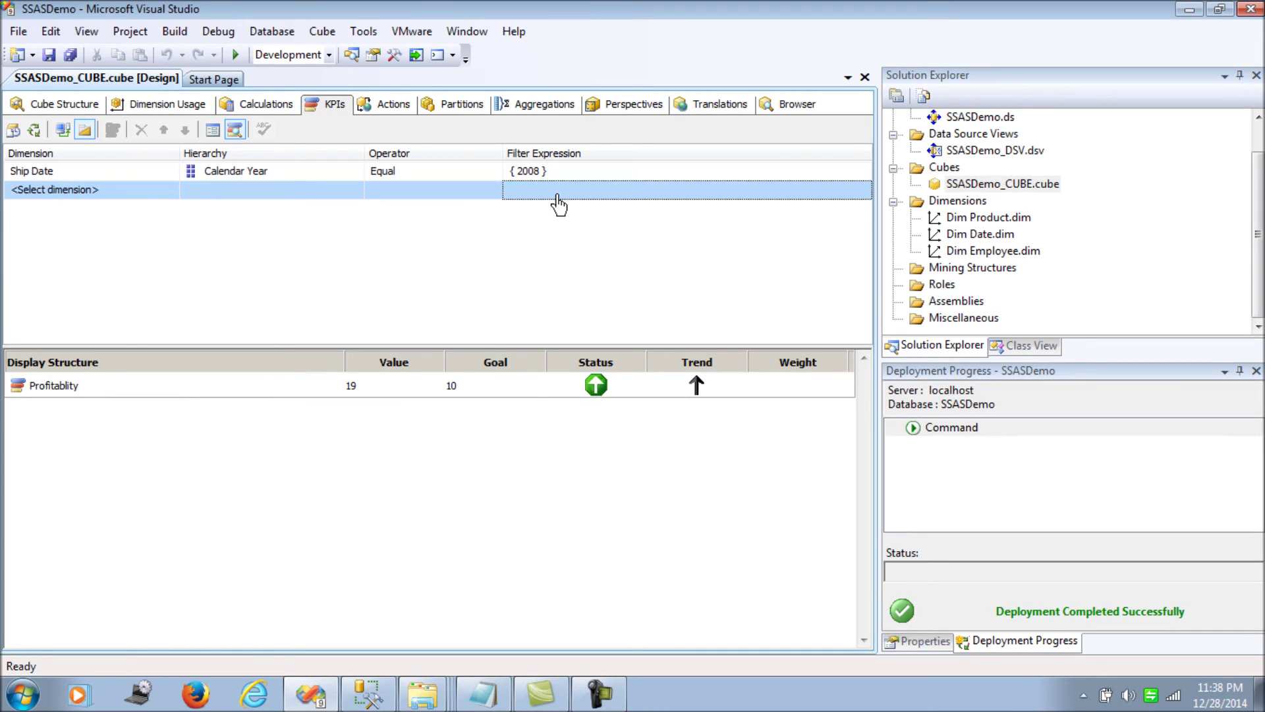
# Add 2005 to the Calendar Year filter alongside 2008 and review the KPI and the selected years.
pyautogui.click(559, 173)
pyautogui.click(563, 219)
pyautogui.click(715, 391)
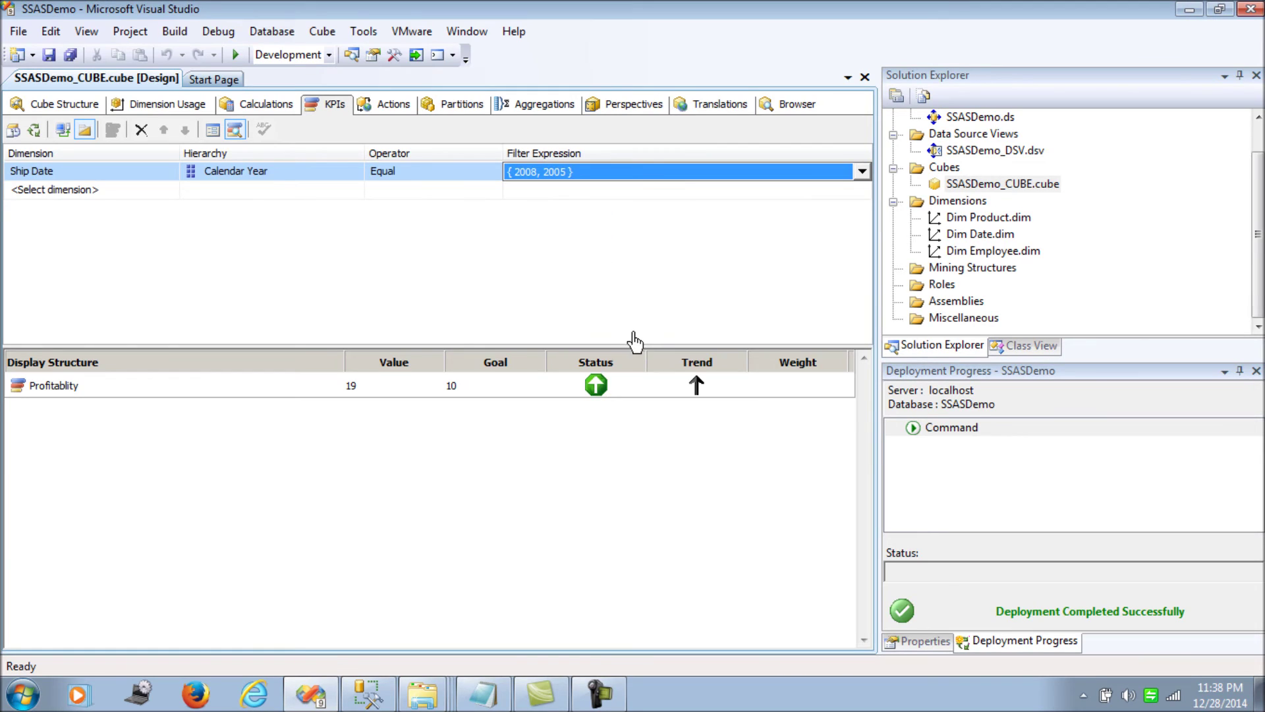
pyautogui.click(592, 191)
pyautogui.click(559, 174)
pyautogui.click(742, 388)
pyautogui.click(524, 175)
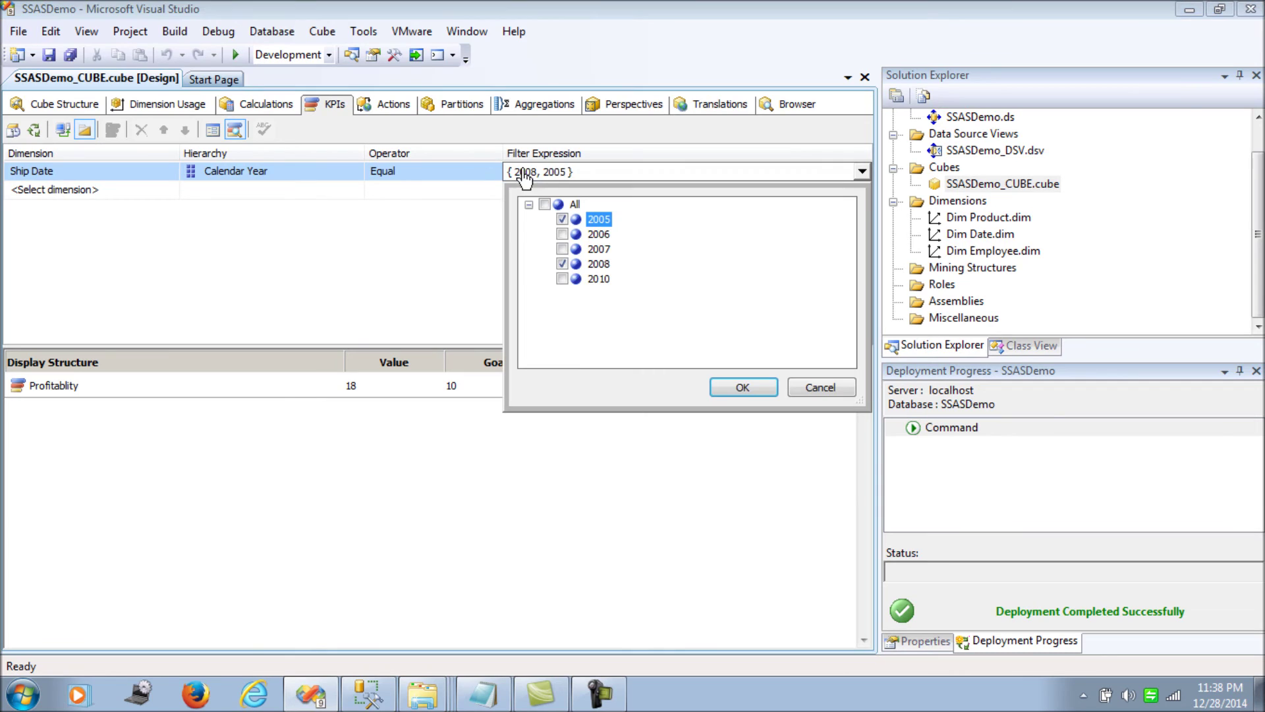
pyautogui.click(752, 390)
# Change the Ship Date filter's hierarchy to Date Key.
pyautogui.click(301, 175)
pyautogui.click(303, 174)
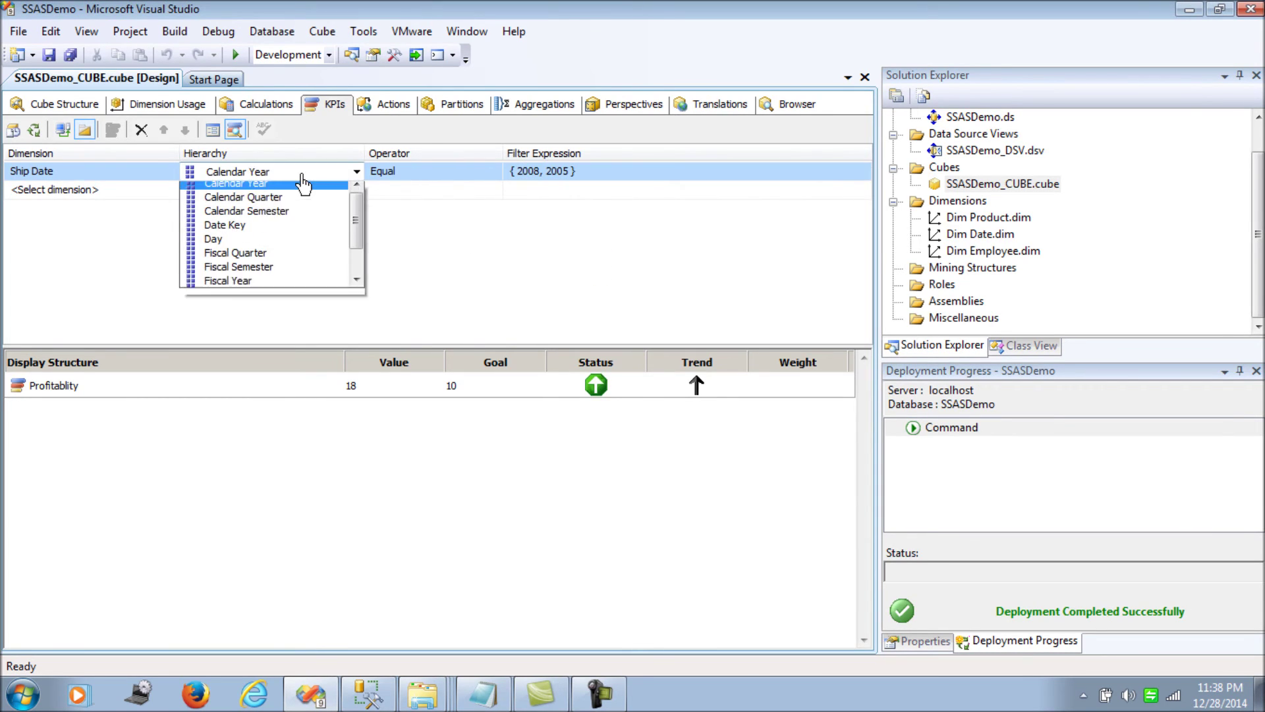
pyautogui.click(243, 233)
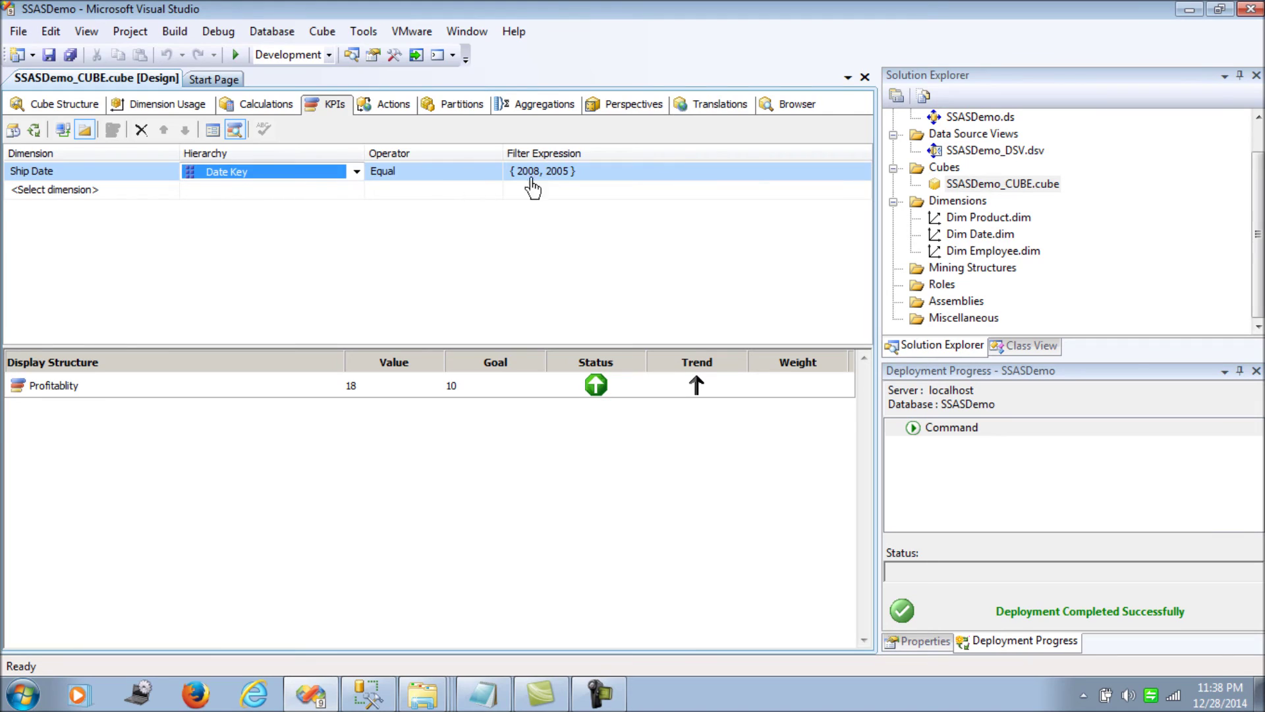
# Filter the KPI by the Date Key members 2008-01-01 through 2008-01-05.
pyautogui.click(570, 177)
pyautogui.click(528, 205)
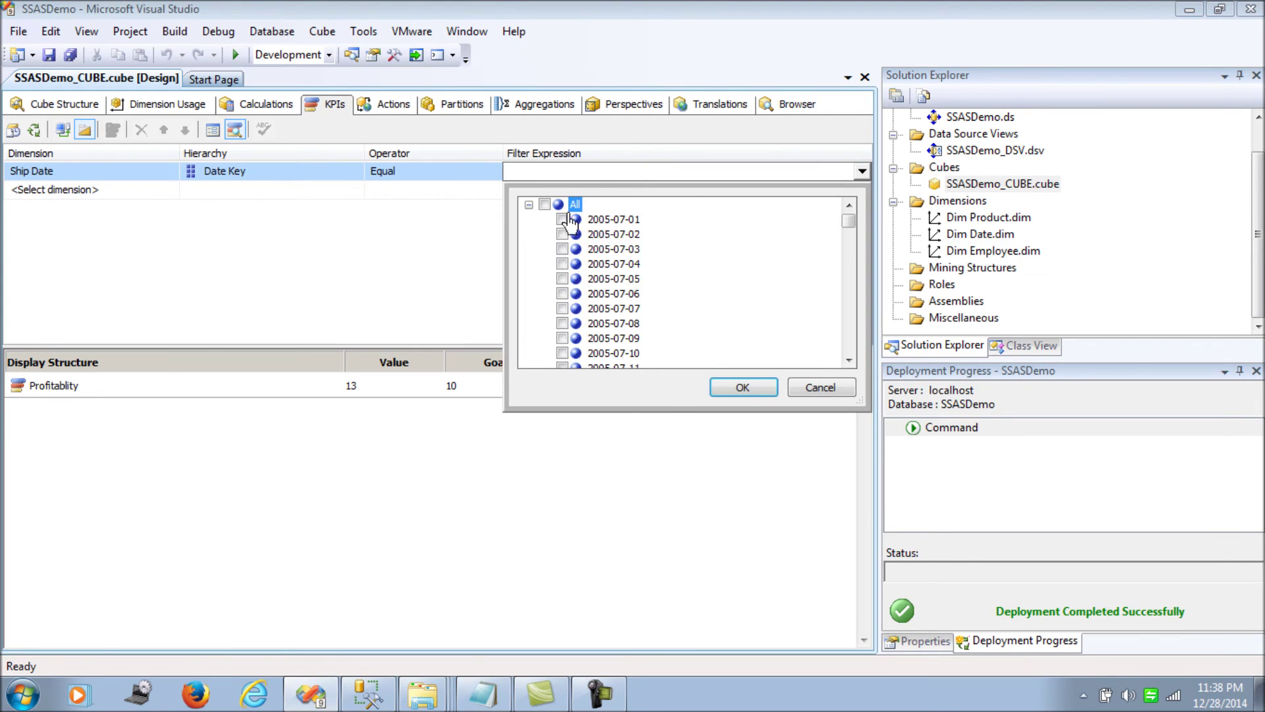
pyautogui.moveTo(844, 224); pyautogui.dragTo(847, 338)
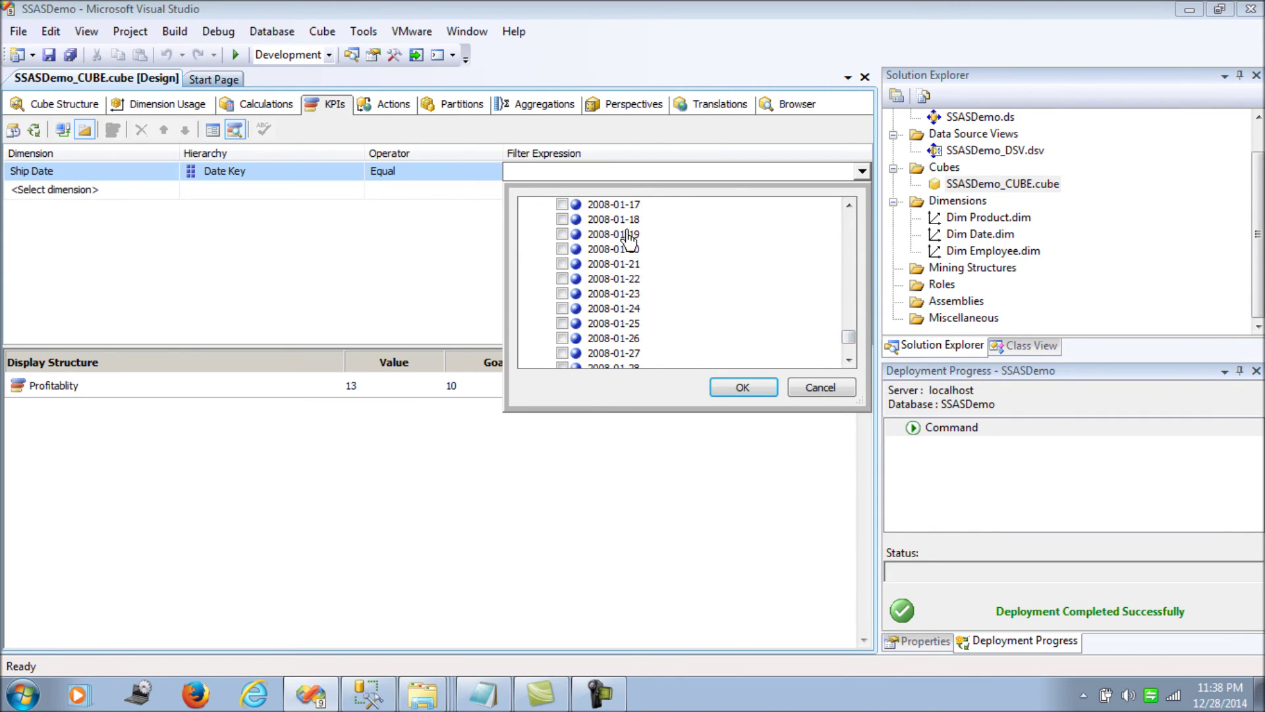
pyautogui.scroll(2, 621, 254)
pyautogui.scroll(6, 620, 254)
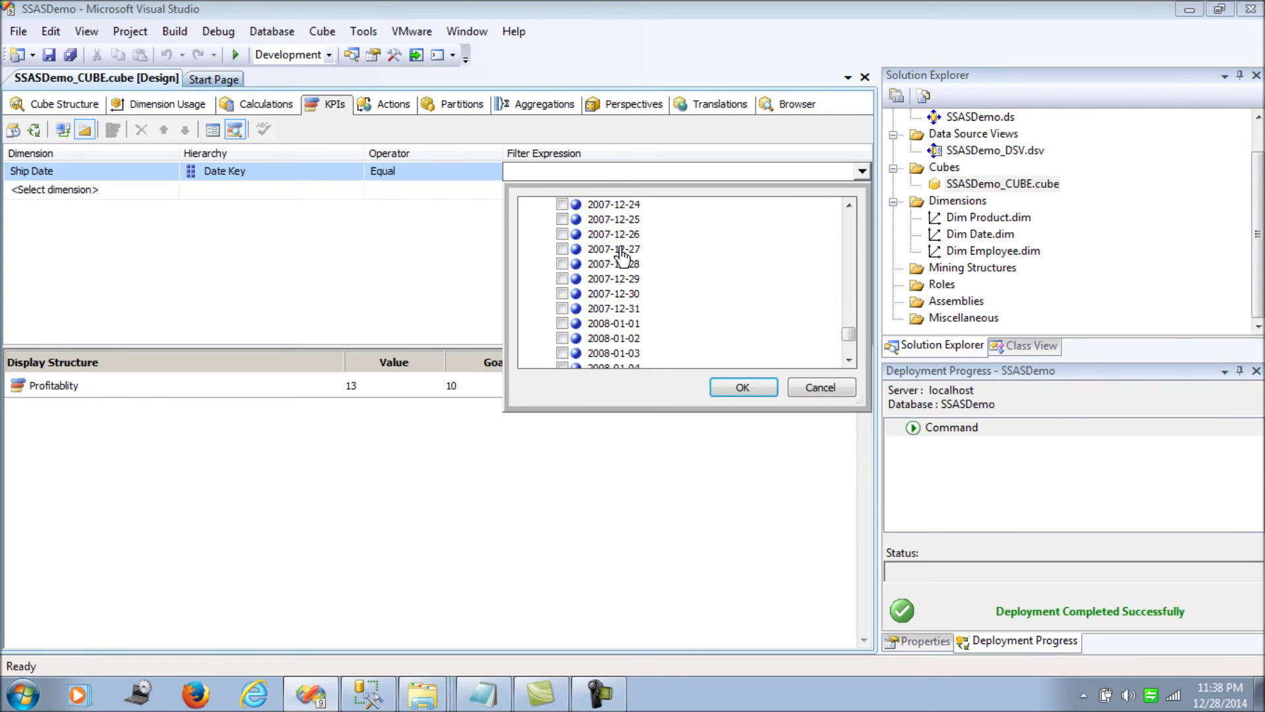
pyautogui.click(562, 323)
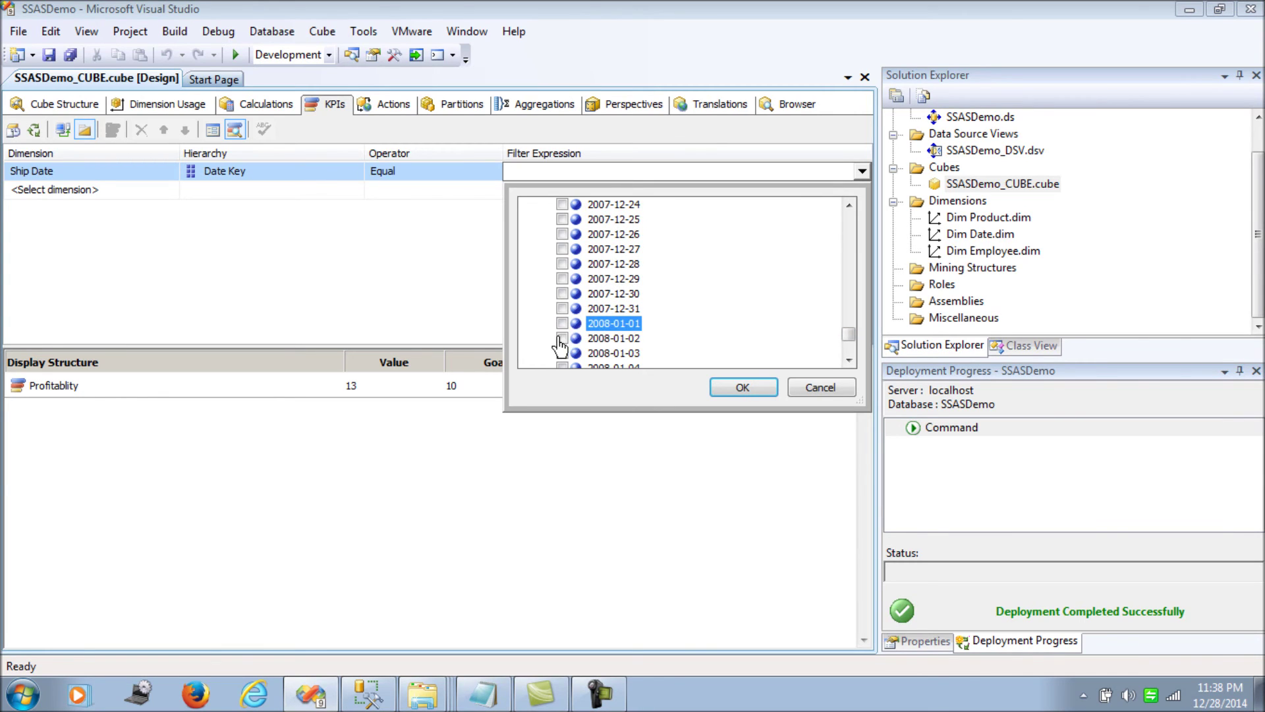
pyautogui.click(562, 338)
pyautogui.scroll(-1, 713, 338)
pyautogui.click(562, 309)
pyautogui.click(562, 323)
pyautogui.click(562, 338)
pyautogui.click(765, 388)
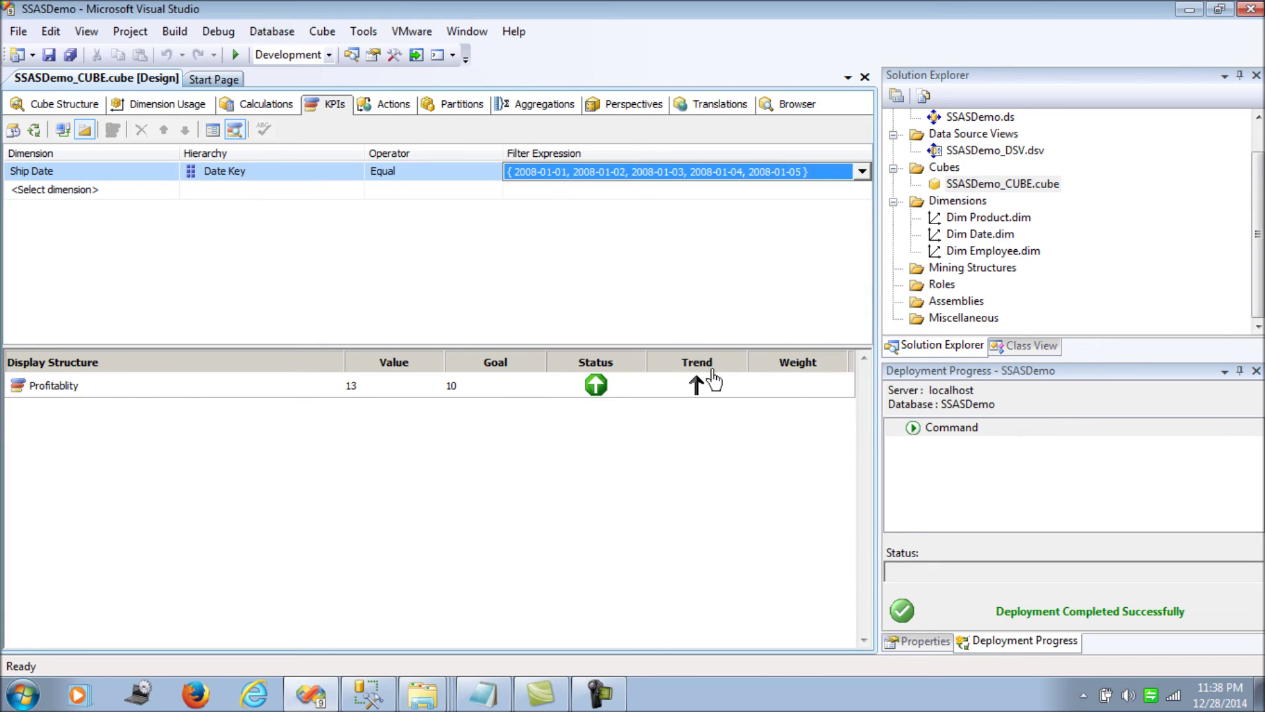
pyautogui.click(587, 196)
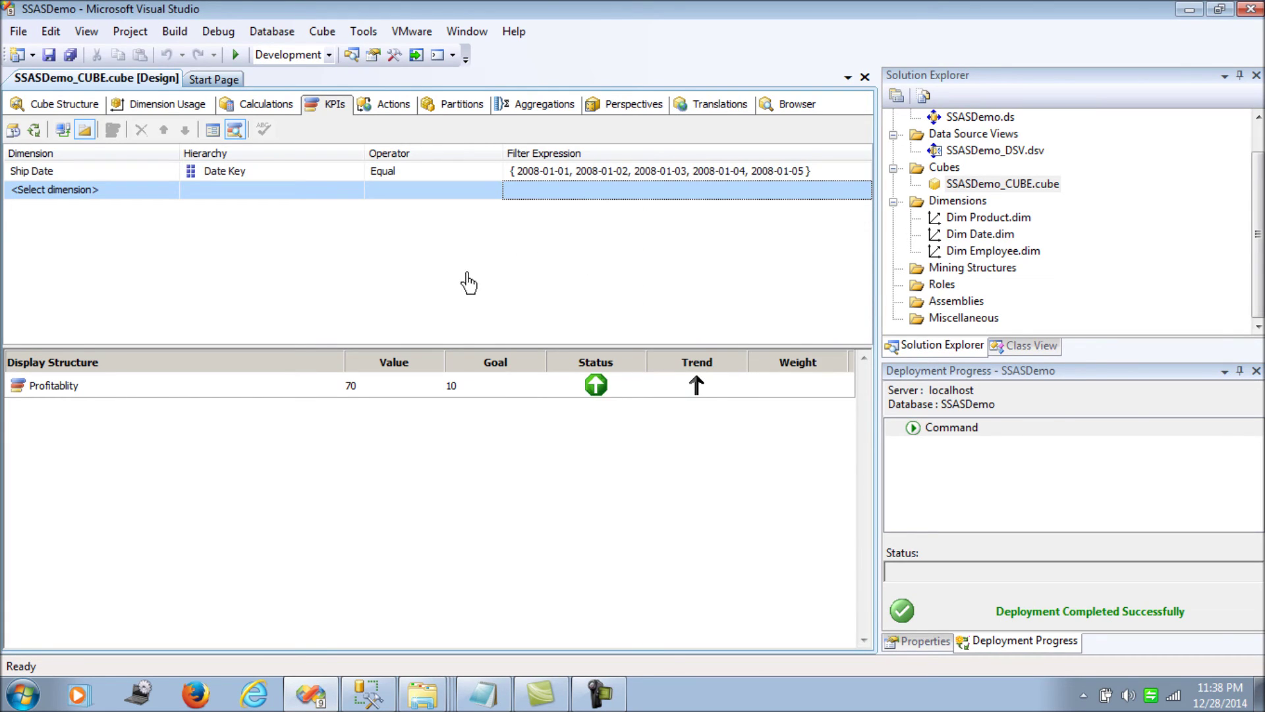
# Remove 2008-01-02 through 2008-01-05 from the Date Key filter, keeping only 2008-01-01, and apply it.
pyautogui.click(550, 173)
pyautogui.click(551, 173)
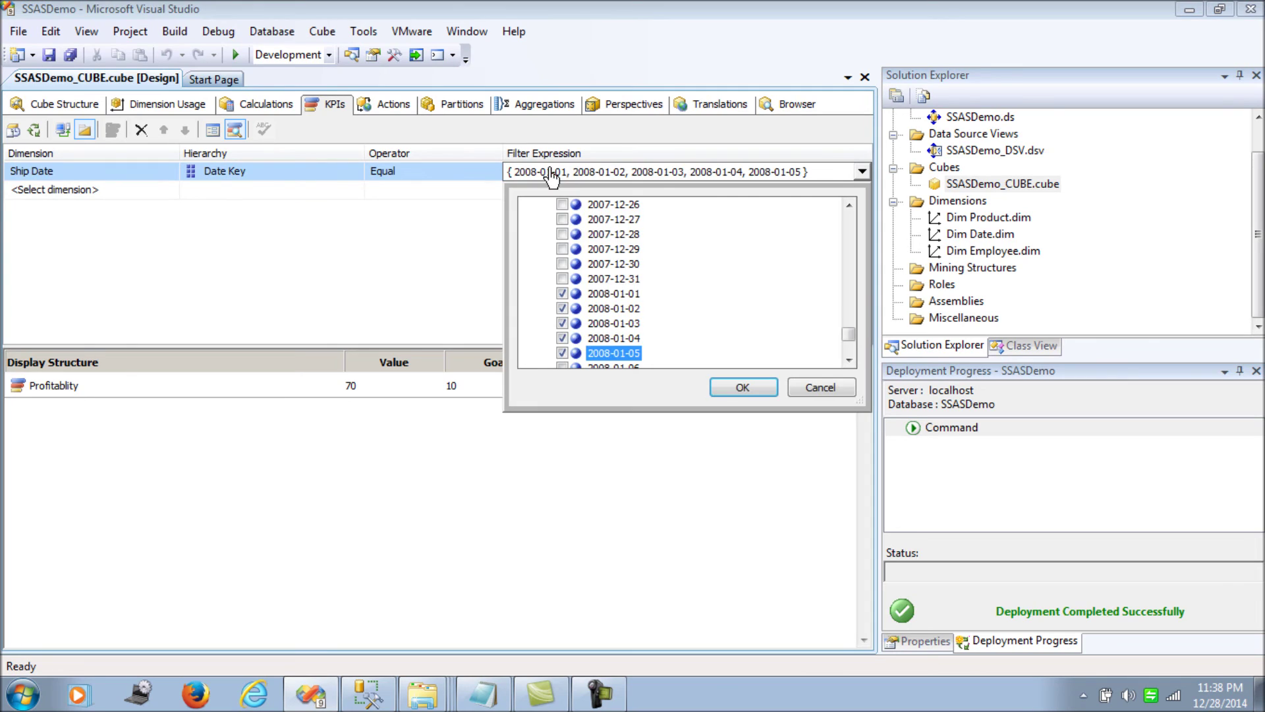
pyautogui.click(562, 353)
pyautogui.click(563, 338)
pyautogui.click(562, 323)
pyautogui.click(562, 308)
pyautogui.click(729, 390)
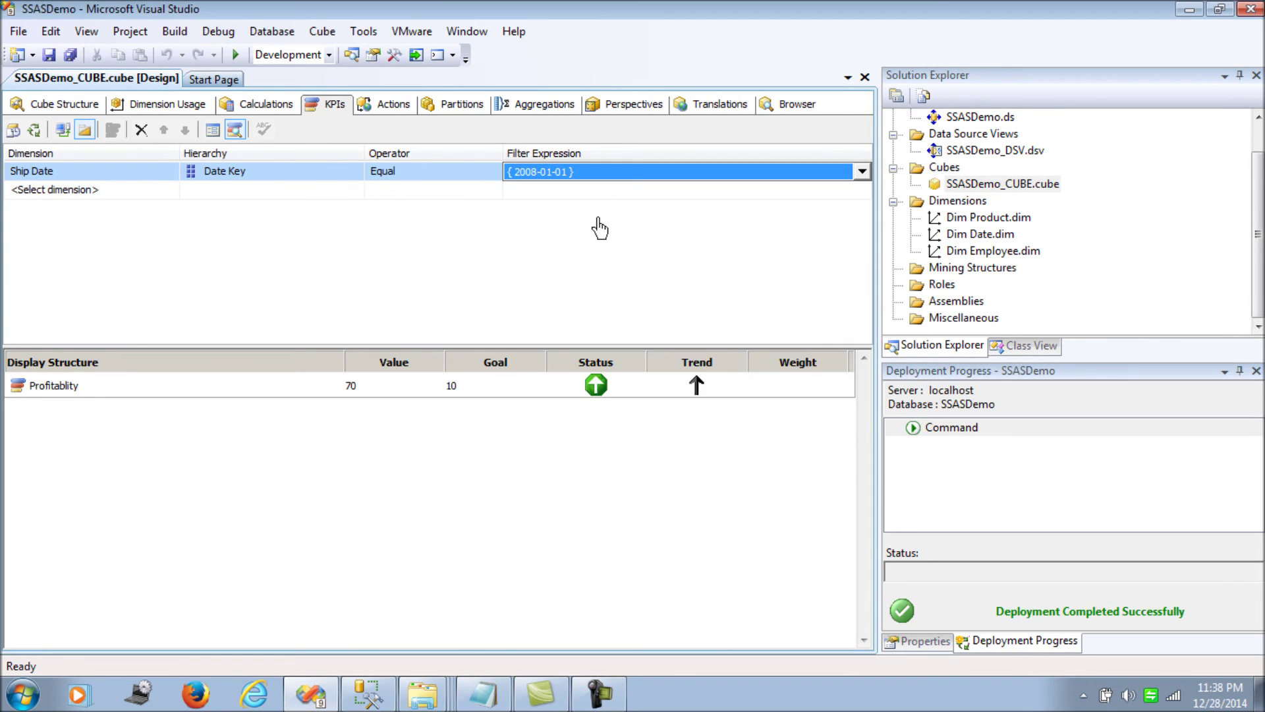
pyautogui.click(598, 197)
# Add 2007-12-31 to the Date Key filter and apply it to the KPI.
pyautogui.click(594, 173)
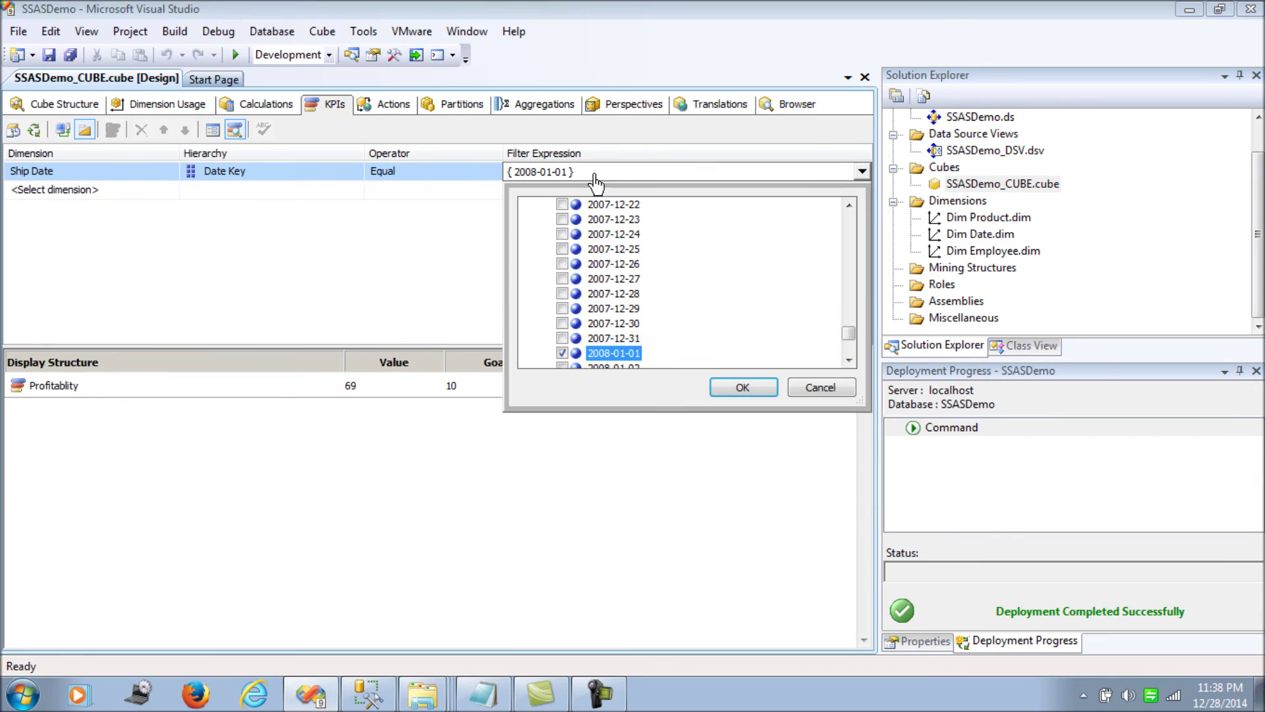
pyautogui.click(563, 340)
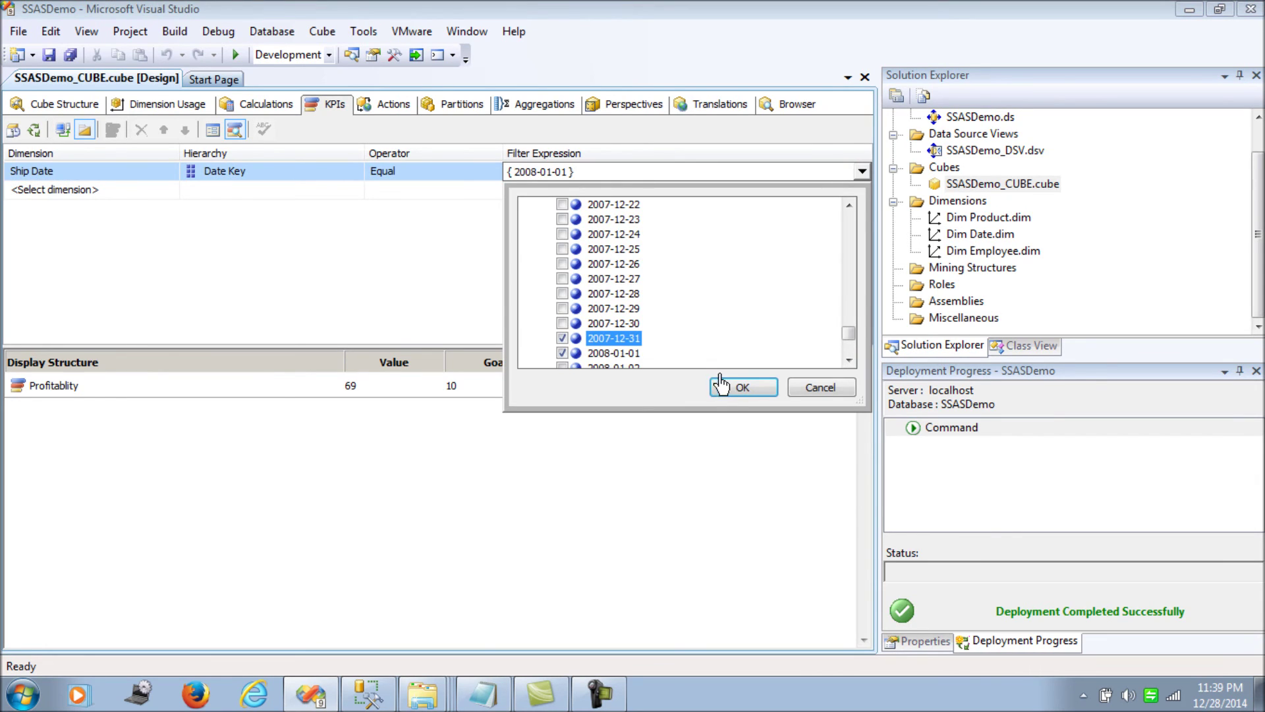
pyautogui.click(725, 388)
pyautogui.click(584, 197)
# Add a second filter on the Dim Product dimension using the Product hierarchy and the Equal operator.
pyautogui.click(137, 191)
pyautogui.click(140, 192)
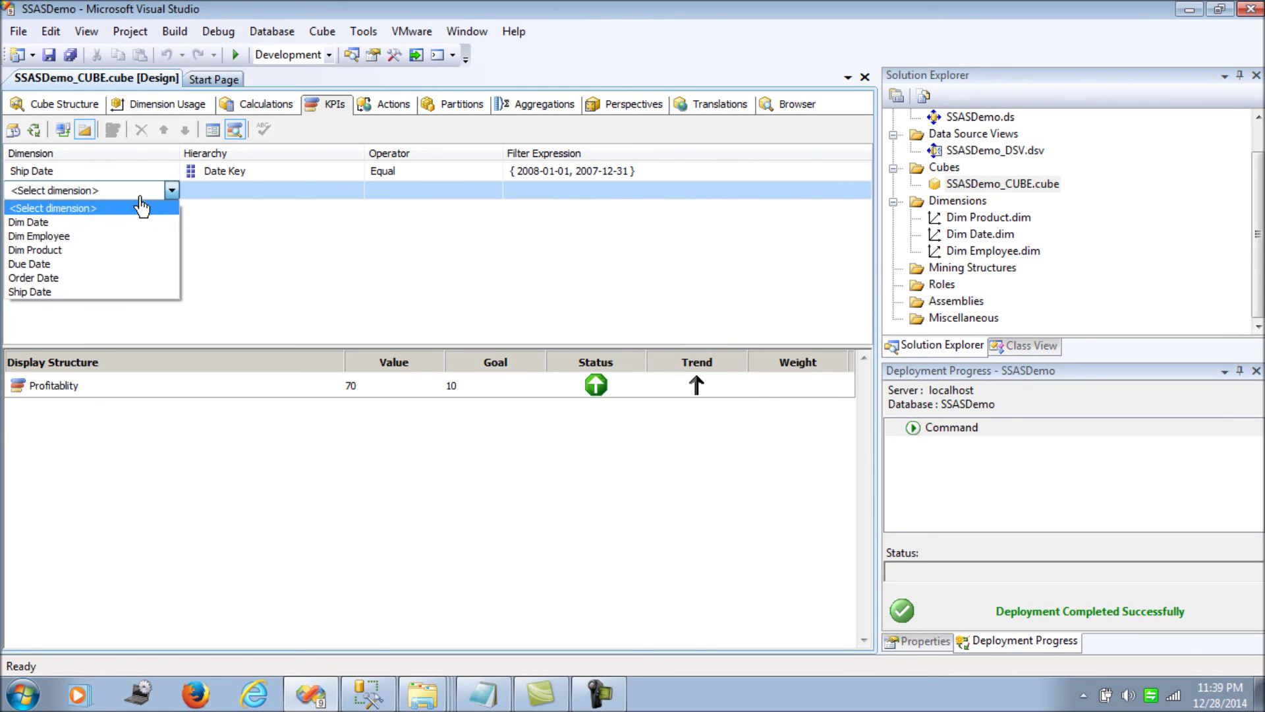
pyautogui.click(113, 250)
pyautogui.click(230, 195)
pyautogui.click(356, 190)
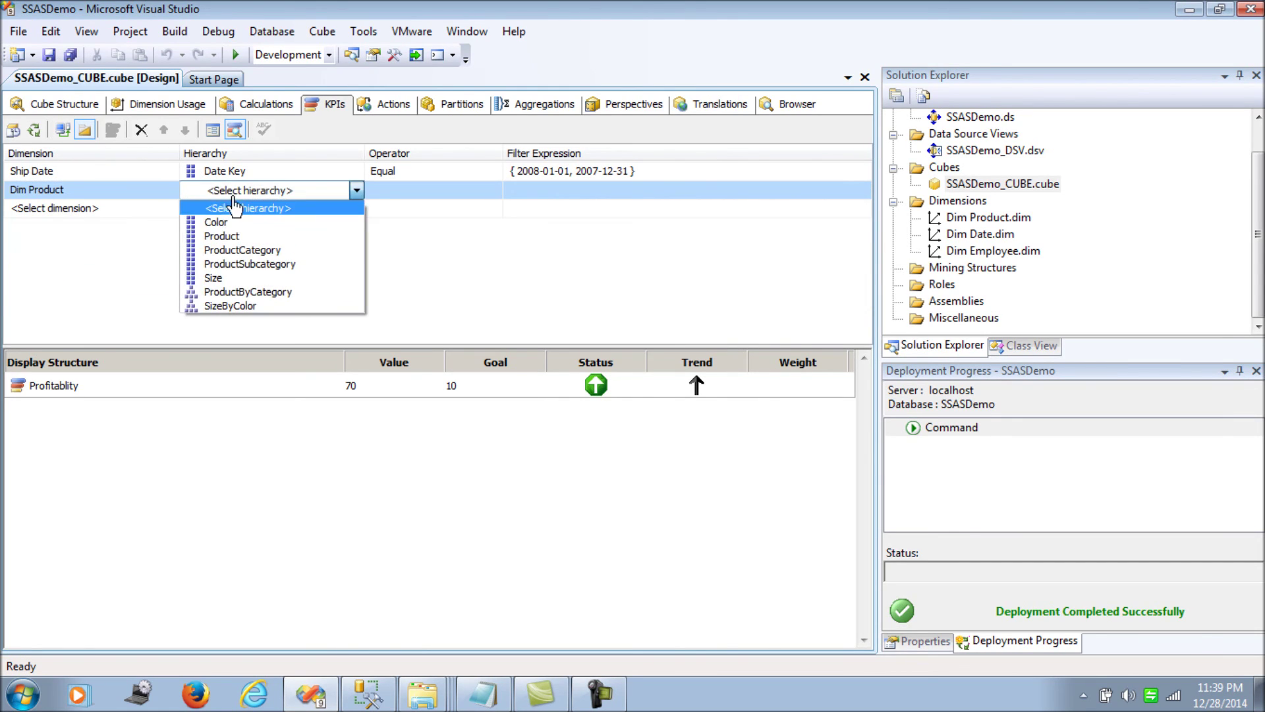
pyautogui.click(250, 237)
pyautogui.click(394, 191)
pyautogui.click(537, 192)
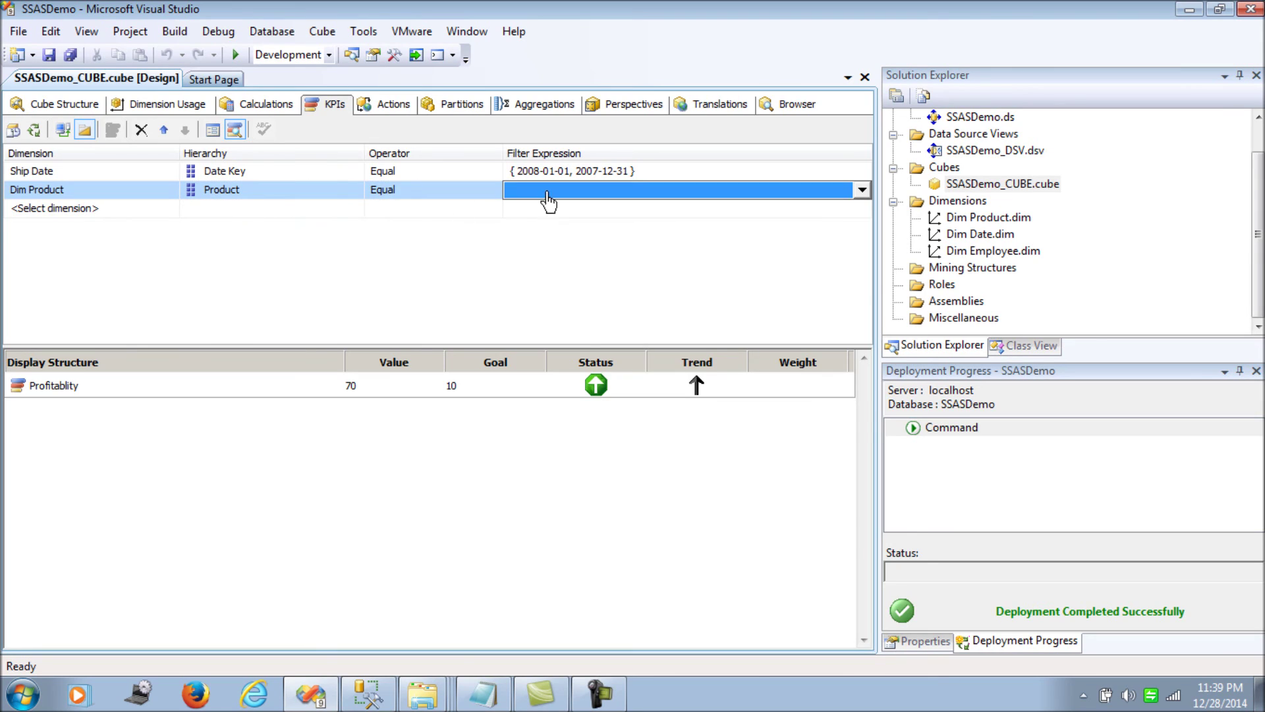
pyautogui.click(540, 193)
pyautogui.click(528, 224)
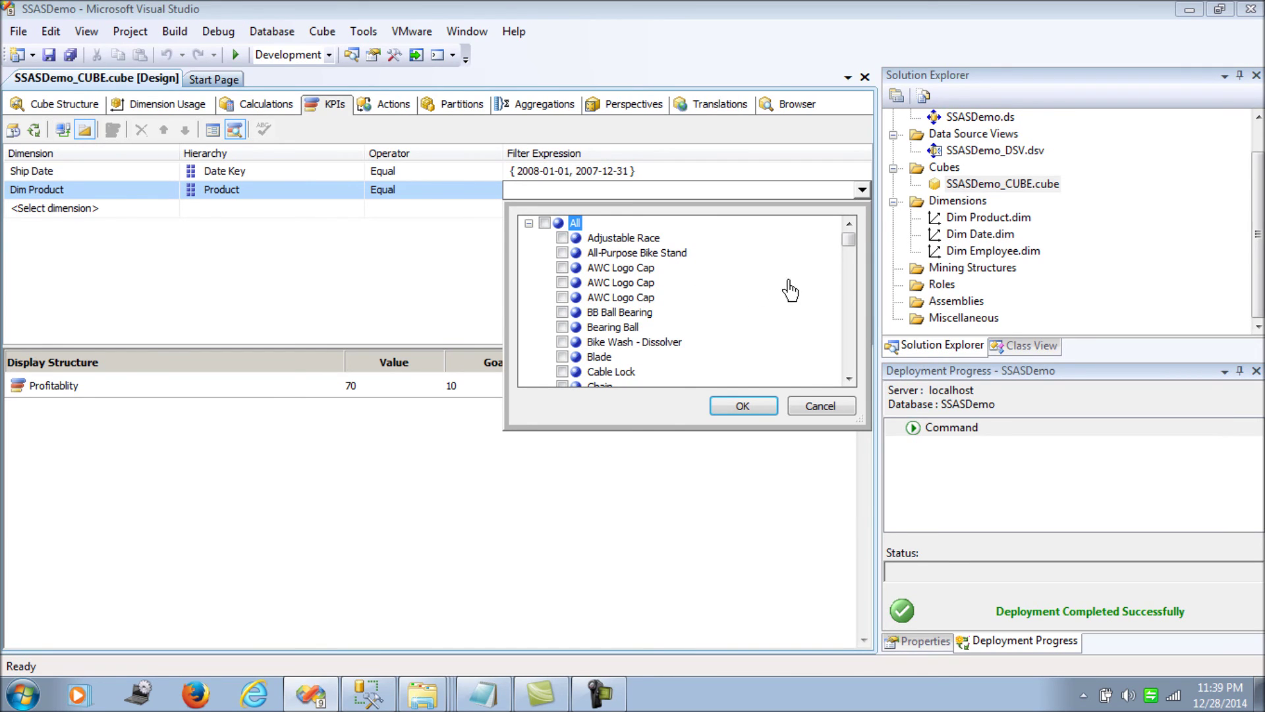
pyautogui.moveTo(848, 242)
pyautogui.mouseDown()
pyautogui.moveTo(847, 294)
pyautogui.moveTo(849, 242)
pyautogui.mouseUp()
pyautogui.click(821, 405)
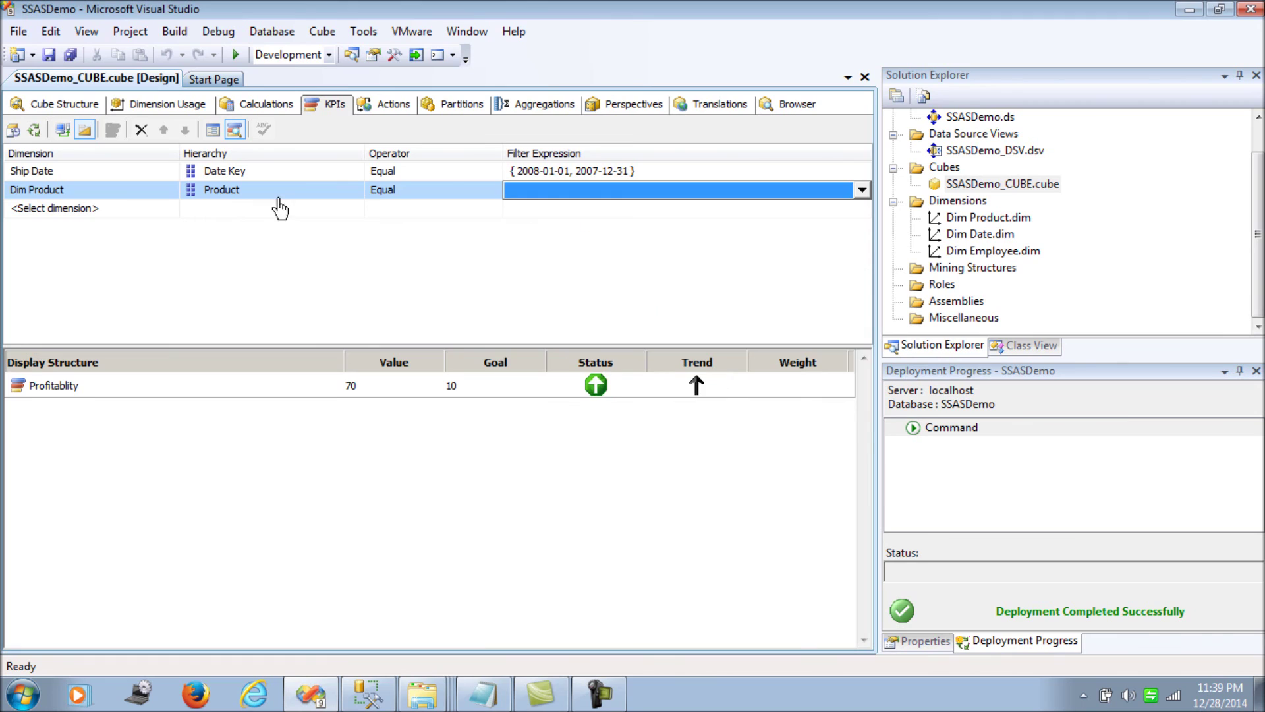
# Switch the Ship Date filter to the Calendar Year hierarchy and filter it by the years 2005 and 2006.
pyautogui.click(461, 177)
pyautogui.click(327, 175)
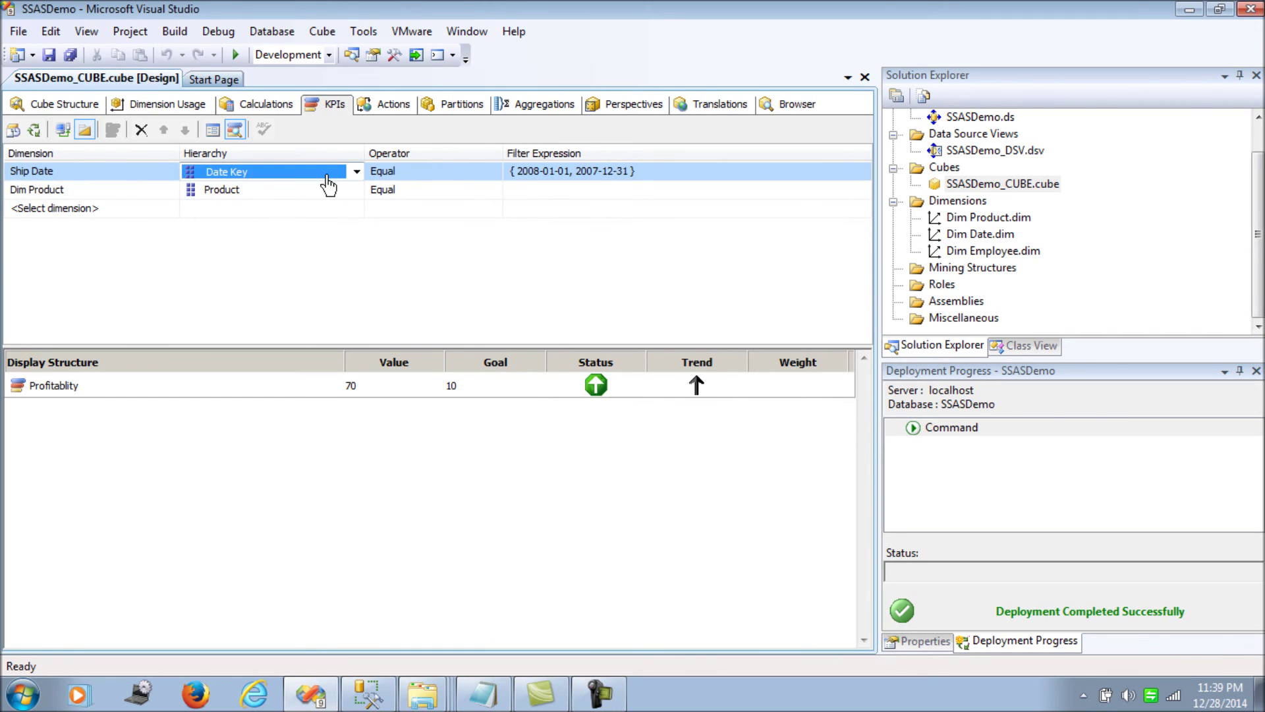
pyautogui.click(356, 172)
pyautogui.click(285, 231)
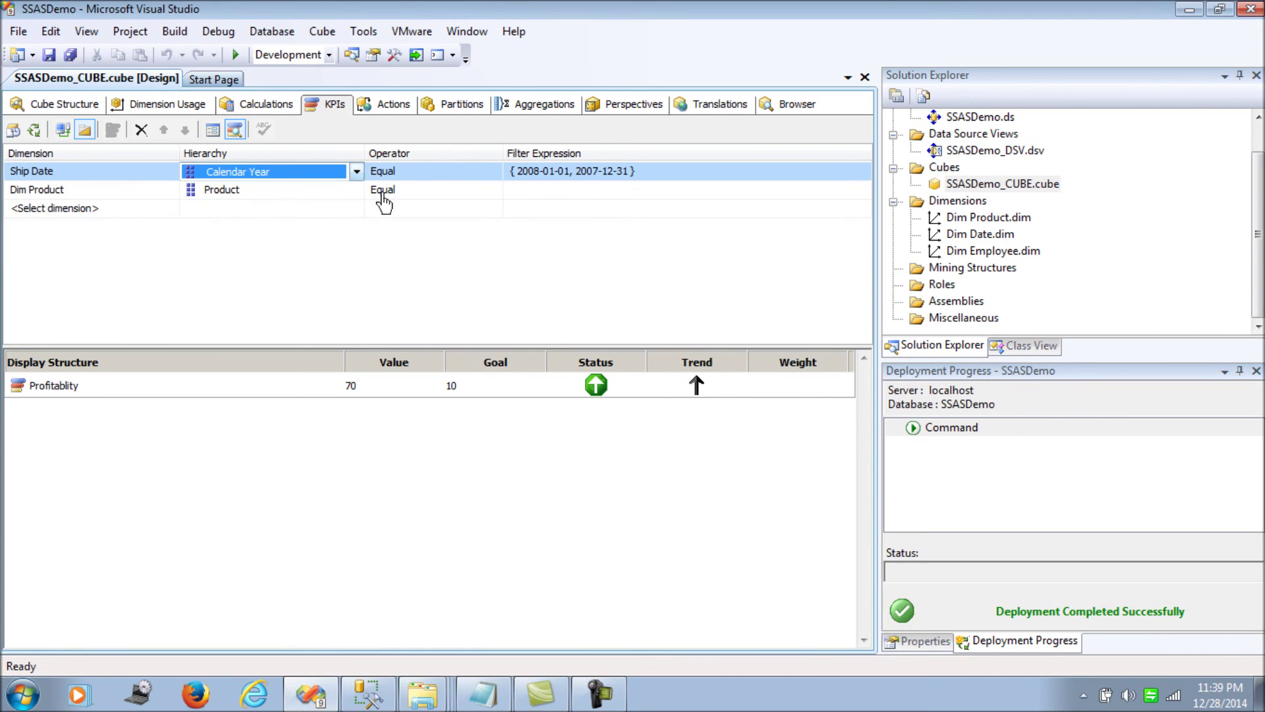
pyautogui.click(583, 177)
pyautogui.click(528, 204)
pyautogui.click(562, 218)
pyautogui.click(562, 234)
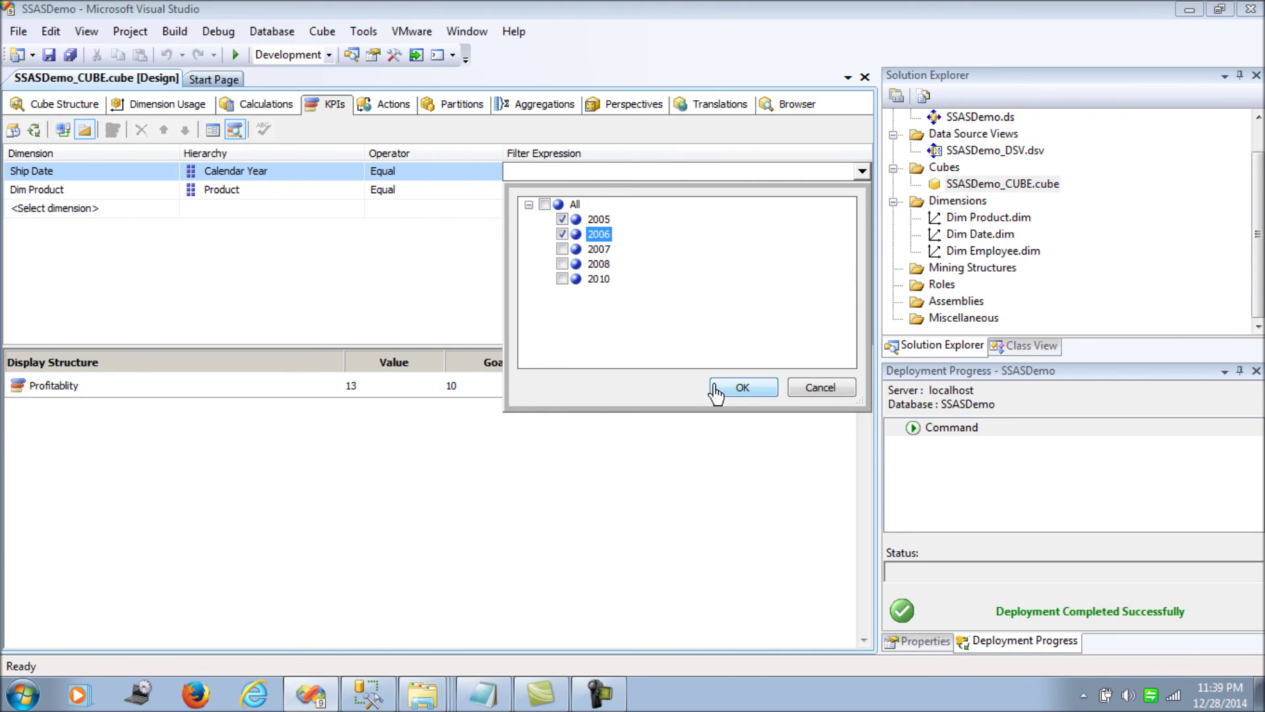
pyautogui.click(725, 389)
# Filter the Dim Product row by the first two AWC Logo Cap members, apply it to the KPI and check the trend indicator.
pyautogui.click(557, 196)
pyautogui.click(526, 193)
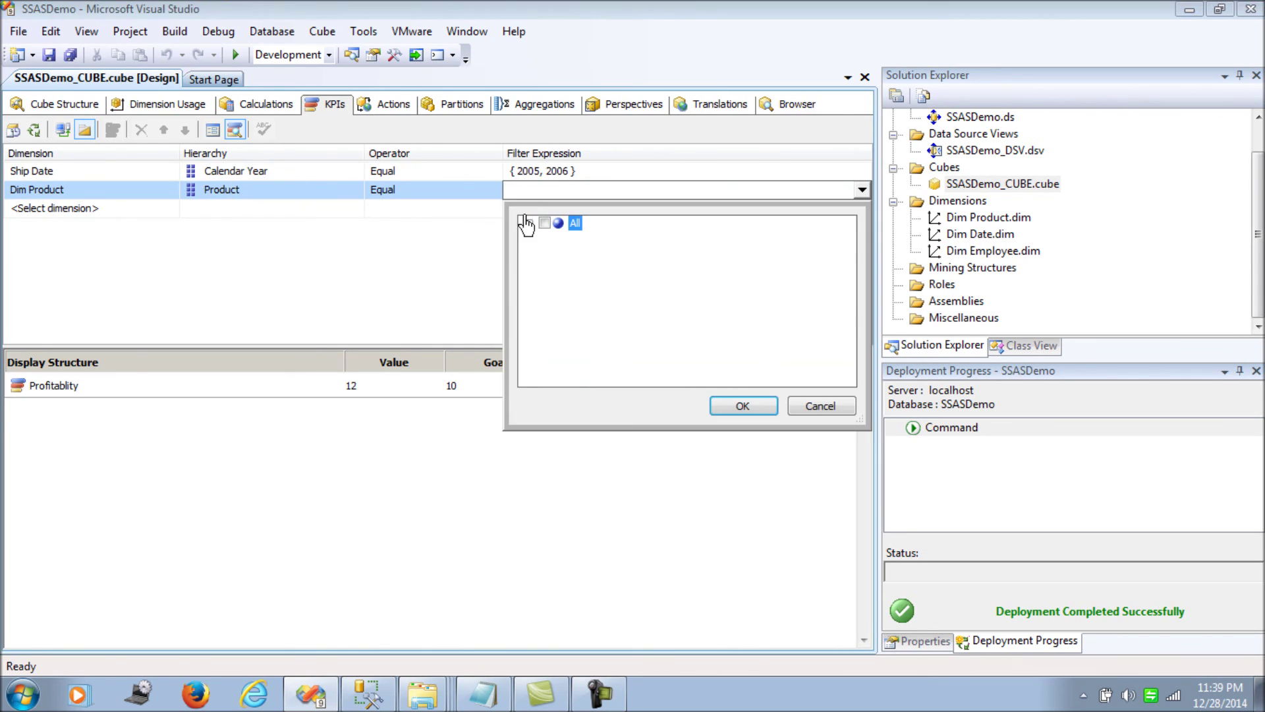
pyautogui.click(528, 223)
pyautogui.click(562, 267)
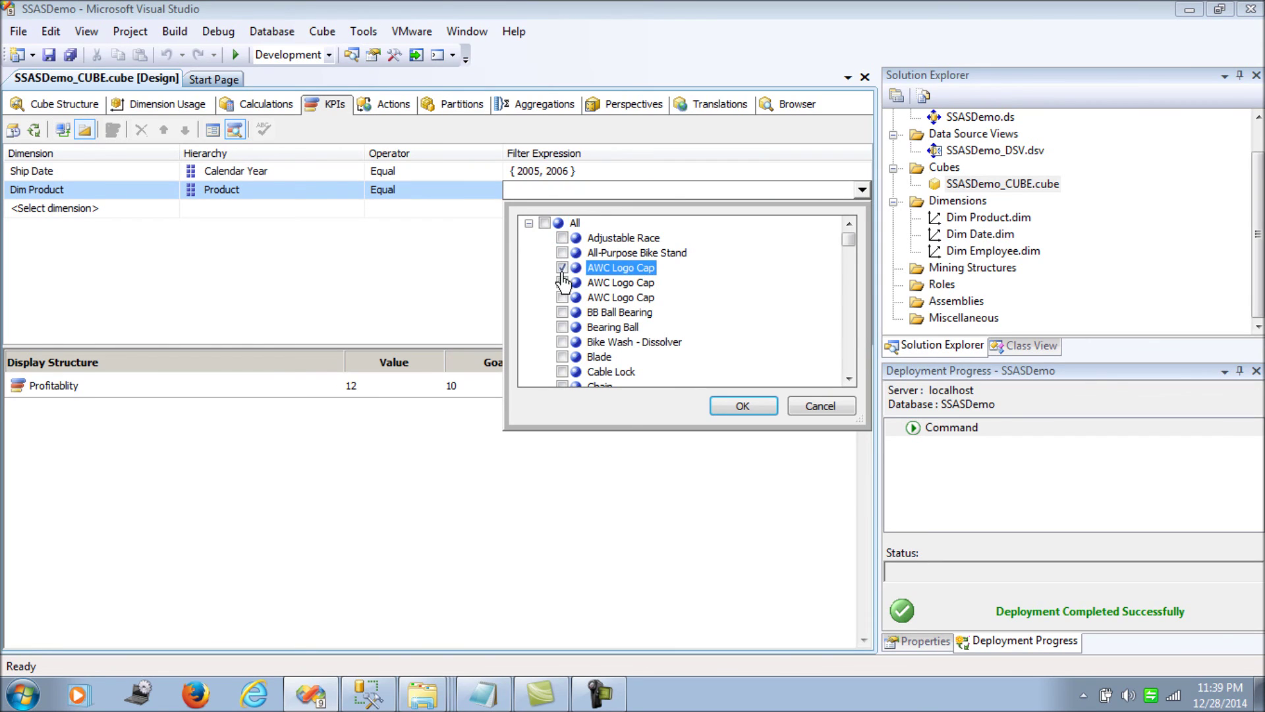
pyautogui.click(563, 282)
pyautogui.click(726, 409)
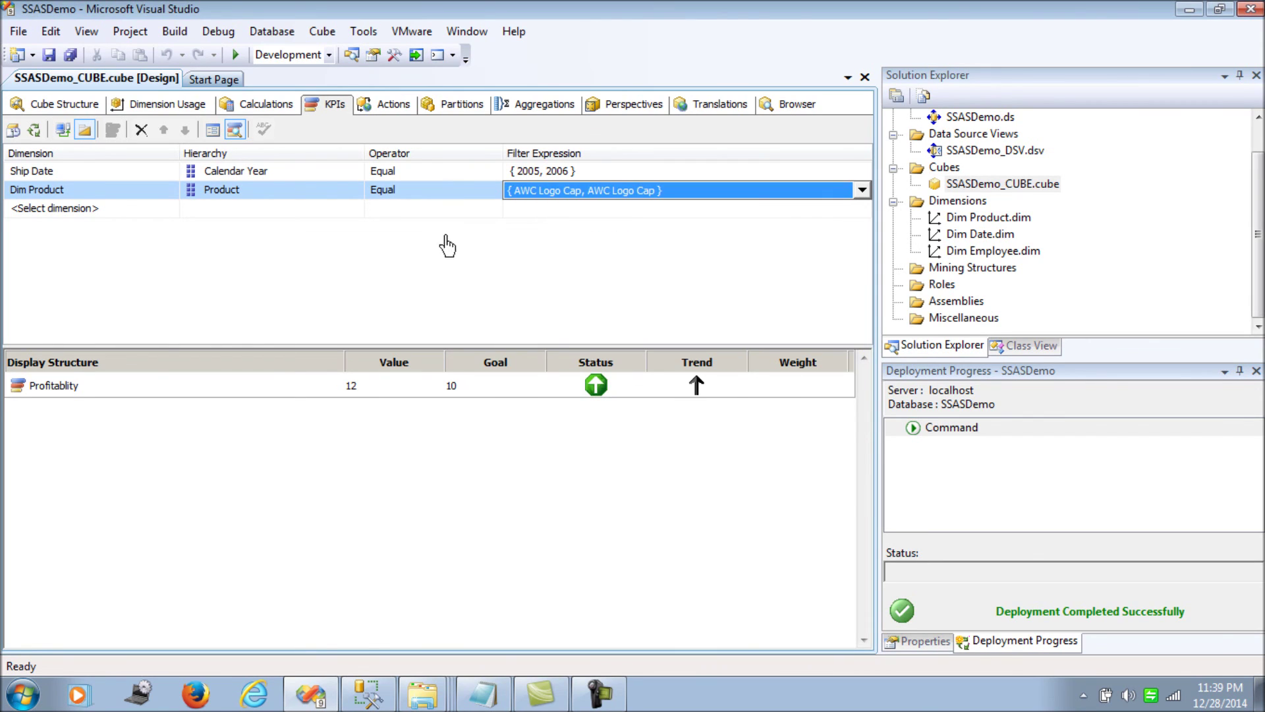
pyautogui.click(539, 214)
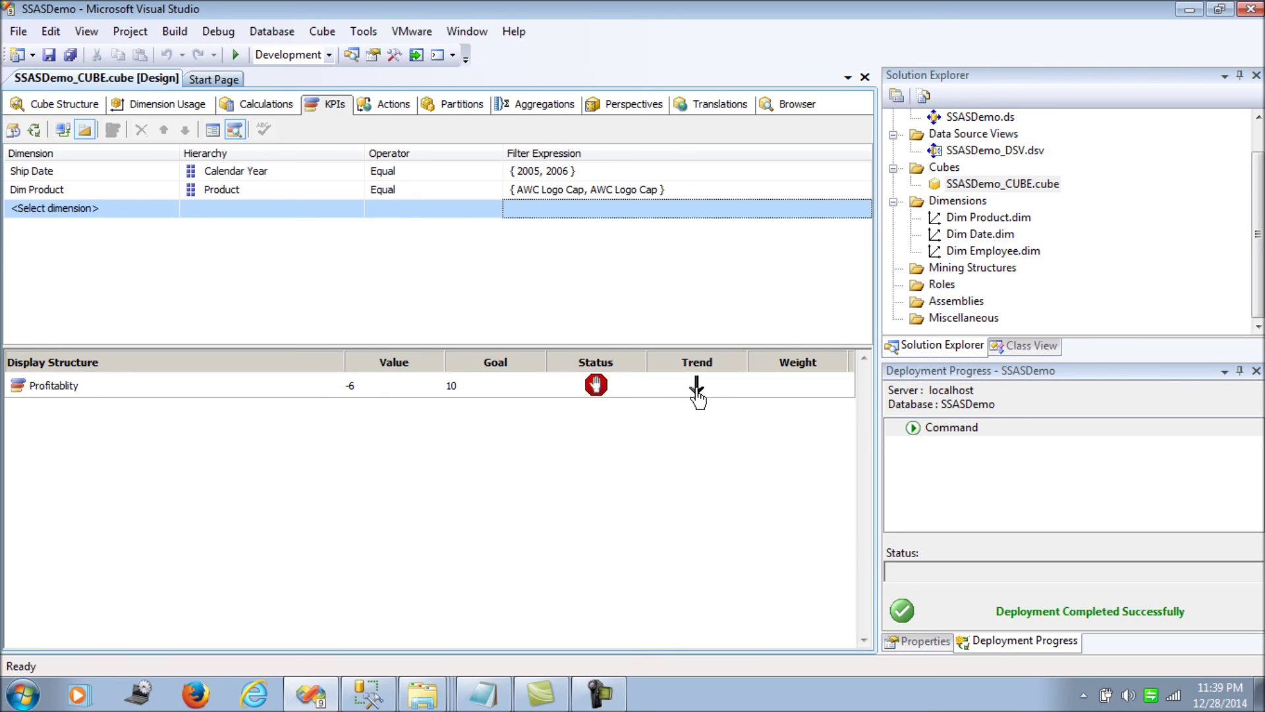
pyautogui.moveTo(697, 395)
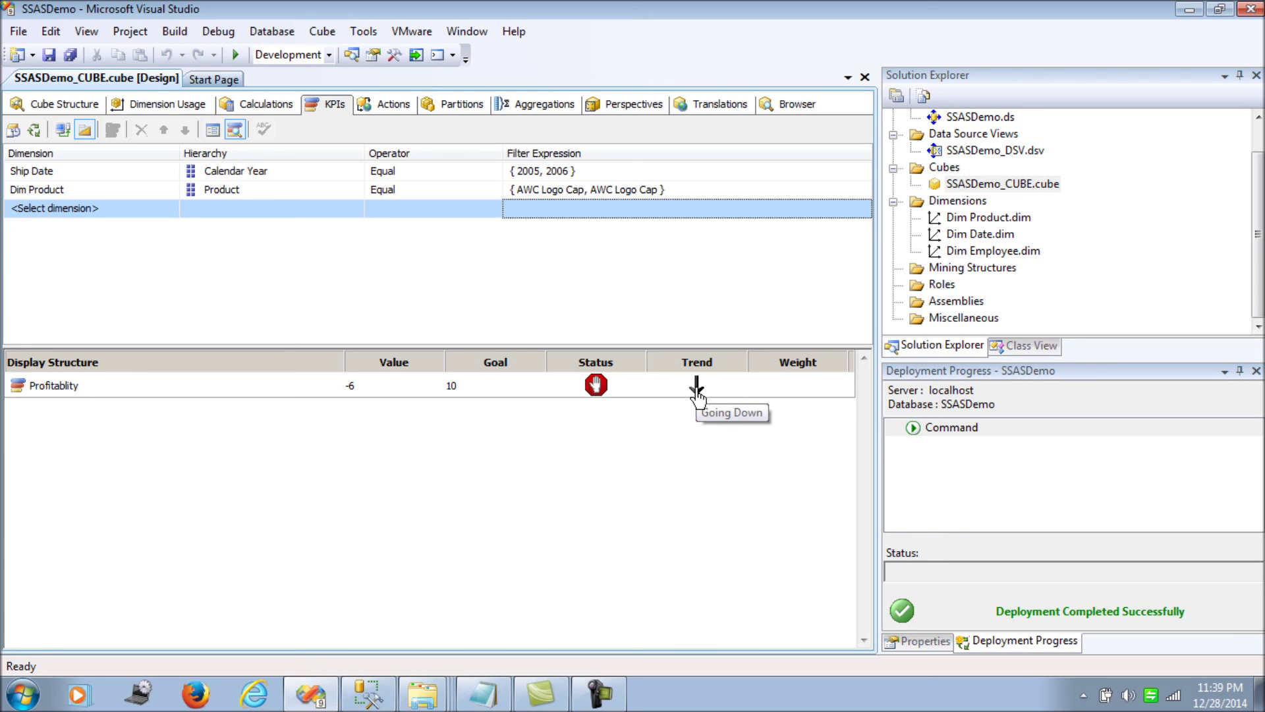